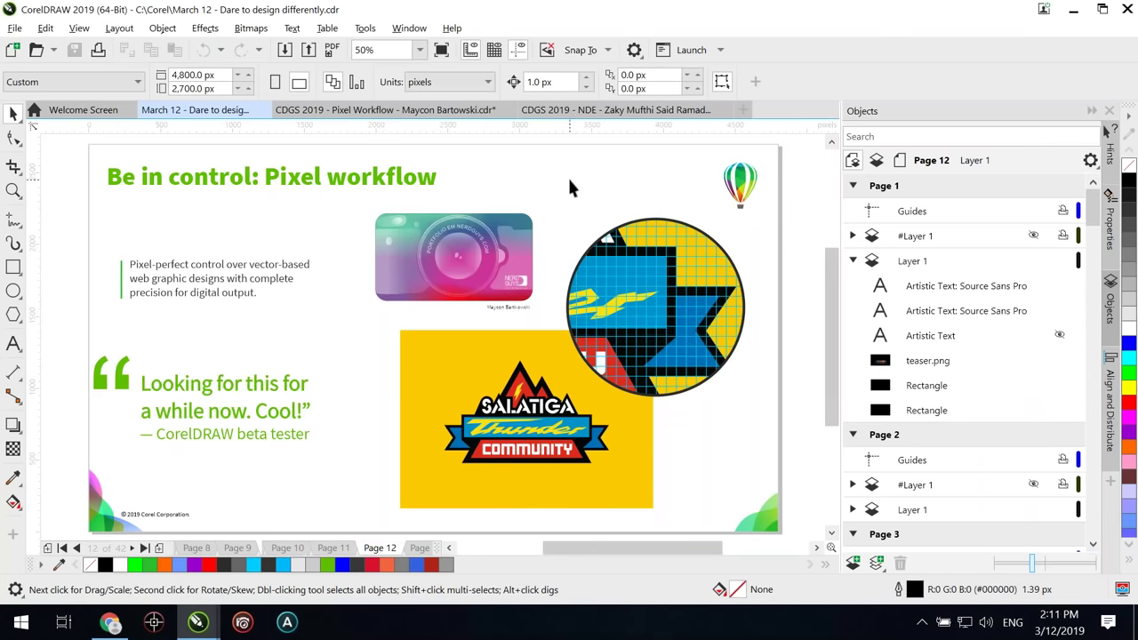
Step: Switch to the Pixel Workflow camera document and zoom in on its NERD GUYS logo
left_click(301, 110)
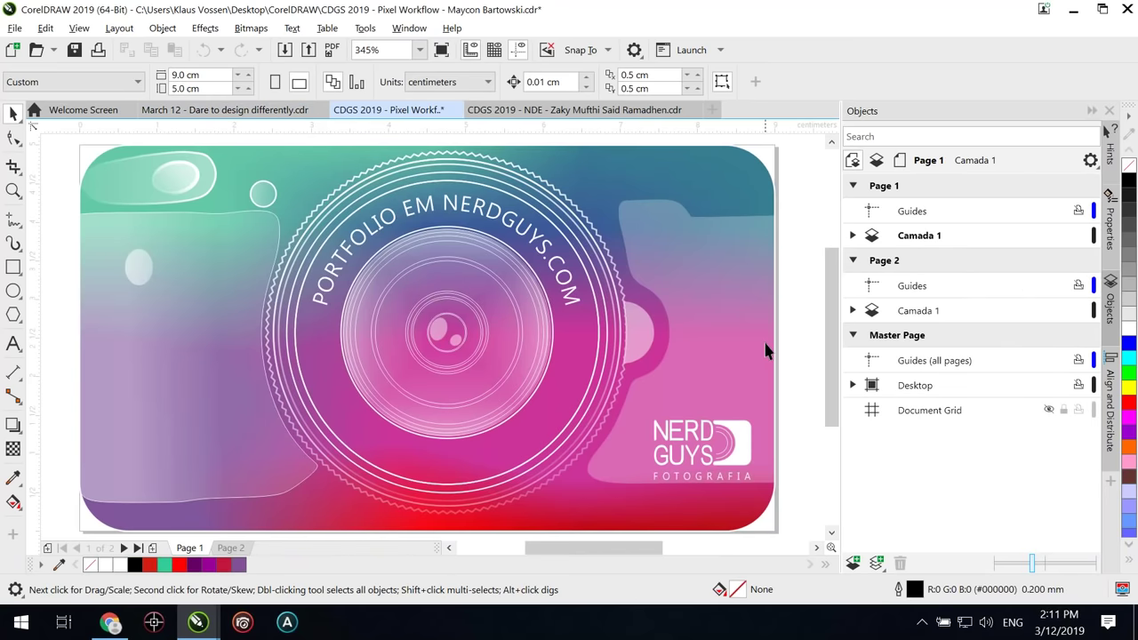
left_click(13, 190)
left_click_drag(613, 399, 774, 504)
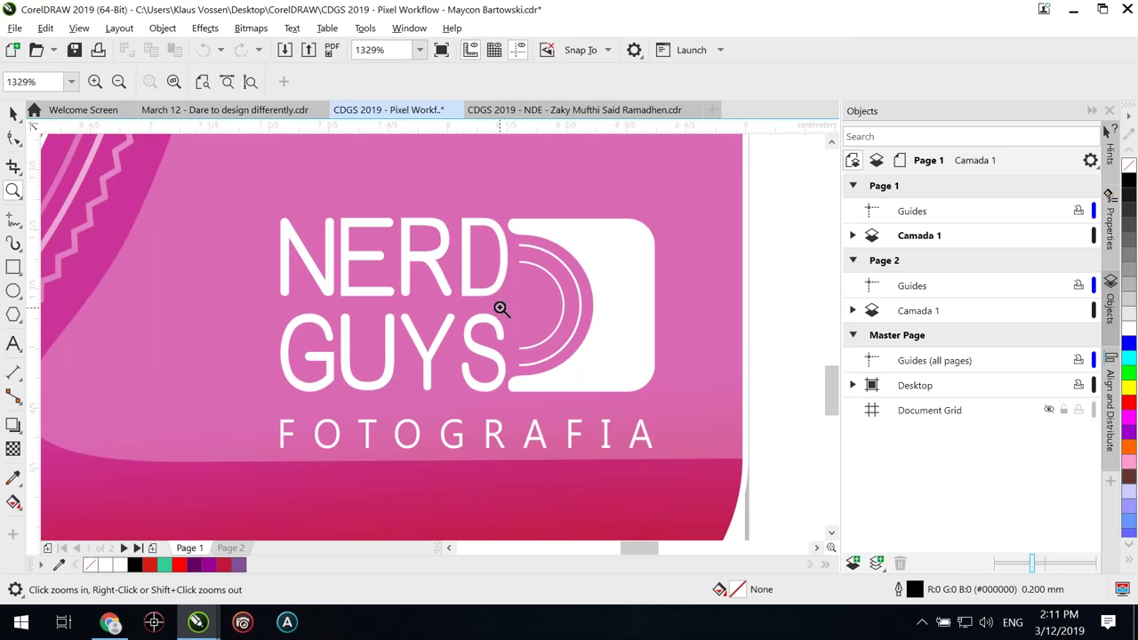
left_click(13, 113)
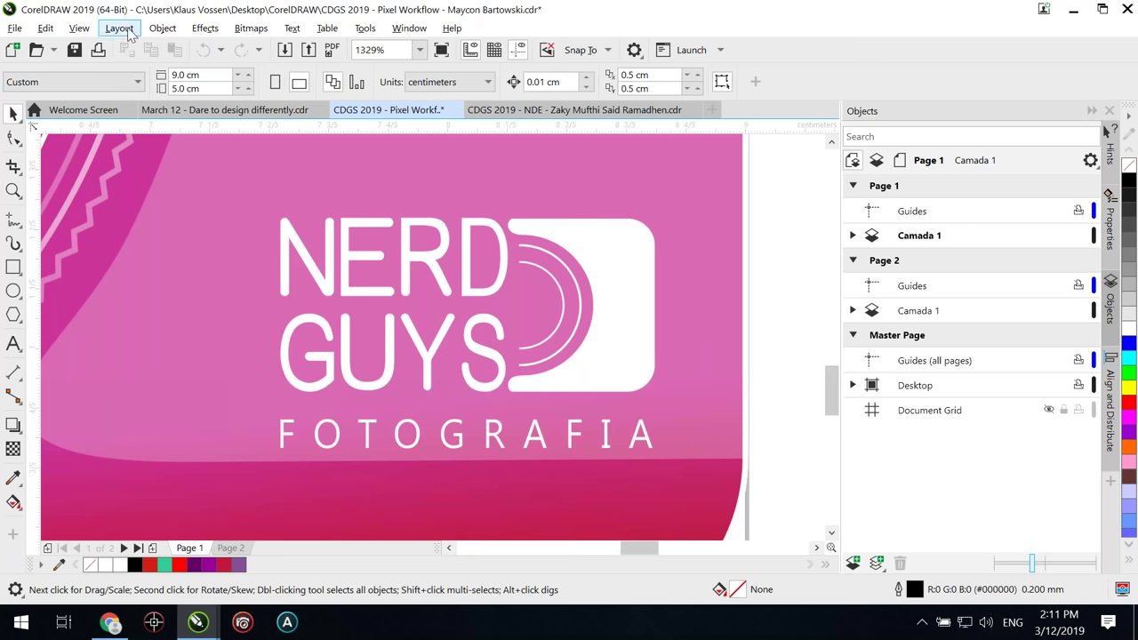
left_click(79, 28)
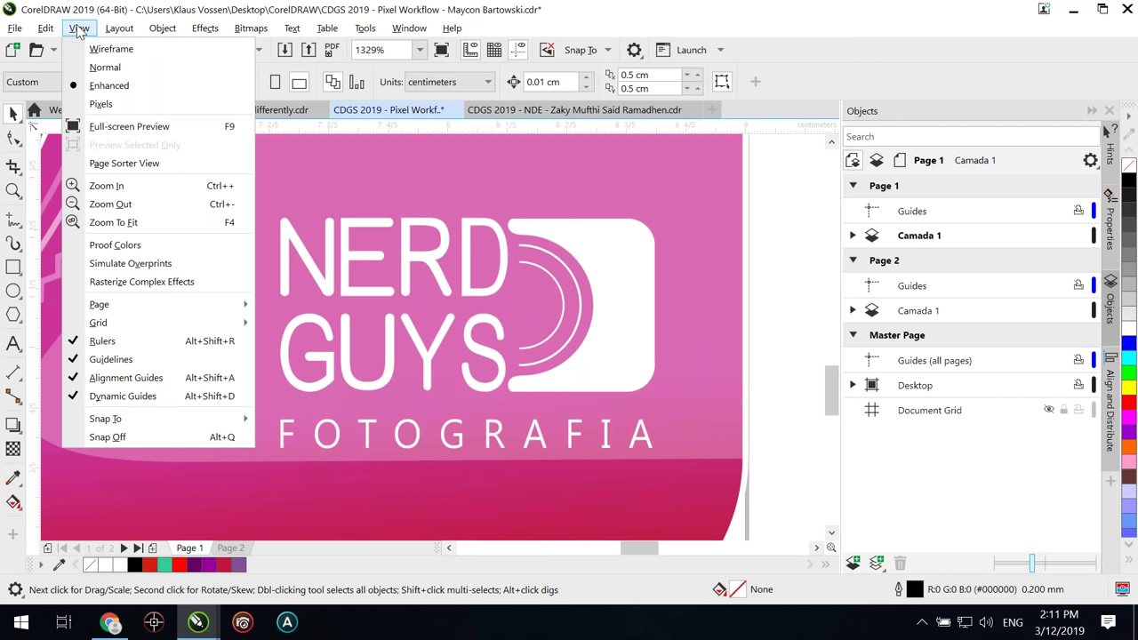
Step: Switch to Pixels view and zoom to about 800% on the logo to reveal the pixel grid
left_click(100, 106)
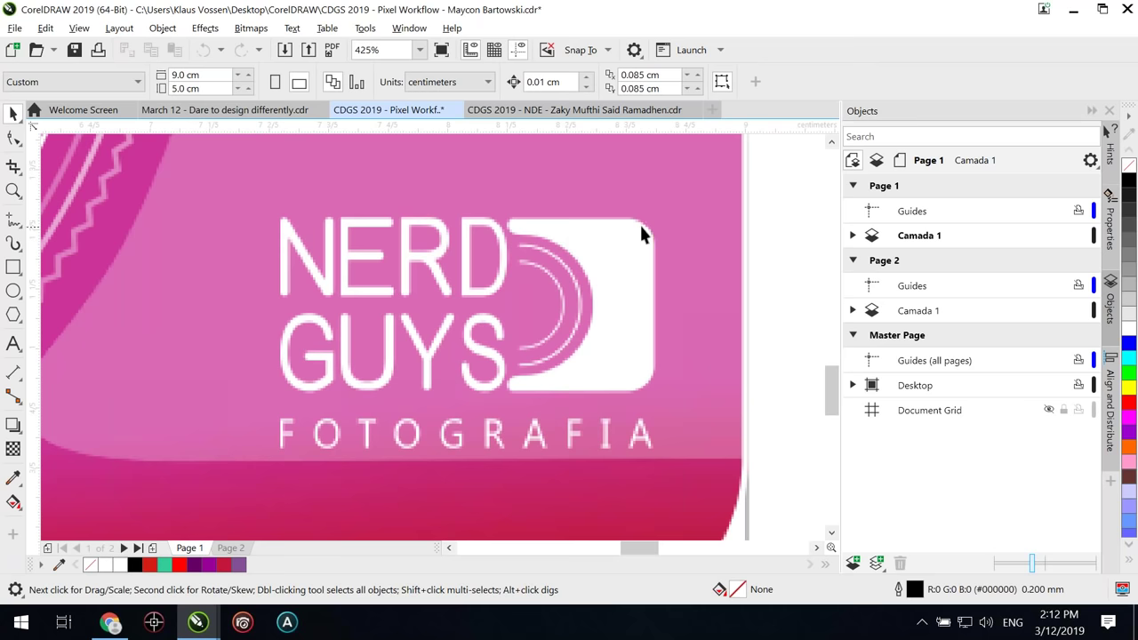
scroll(640, 234, "up", 5)
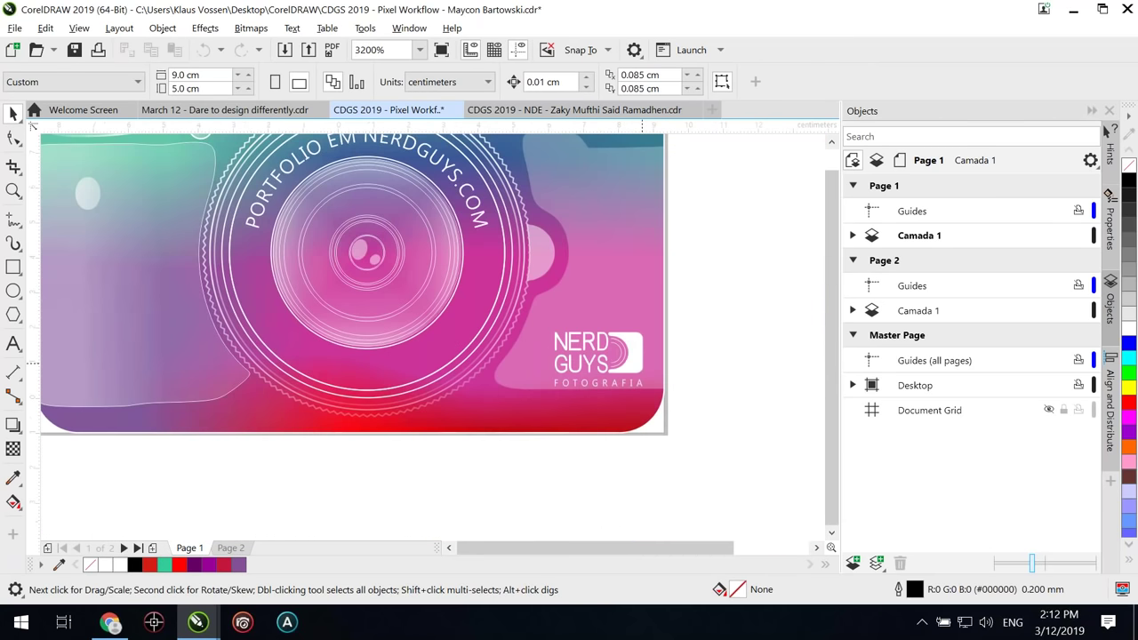
scroll(595, 356, "up", 4)
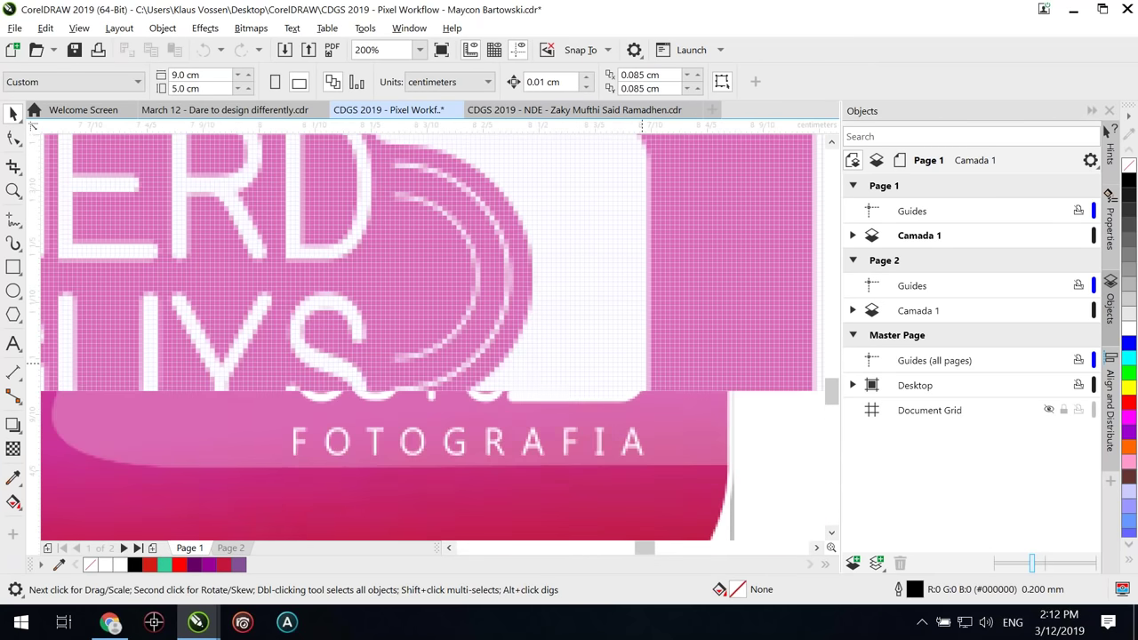
scroll(832, 391, "up", 2)
scroll(832, 391, "down", 1)
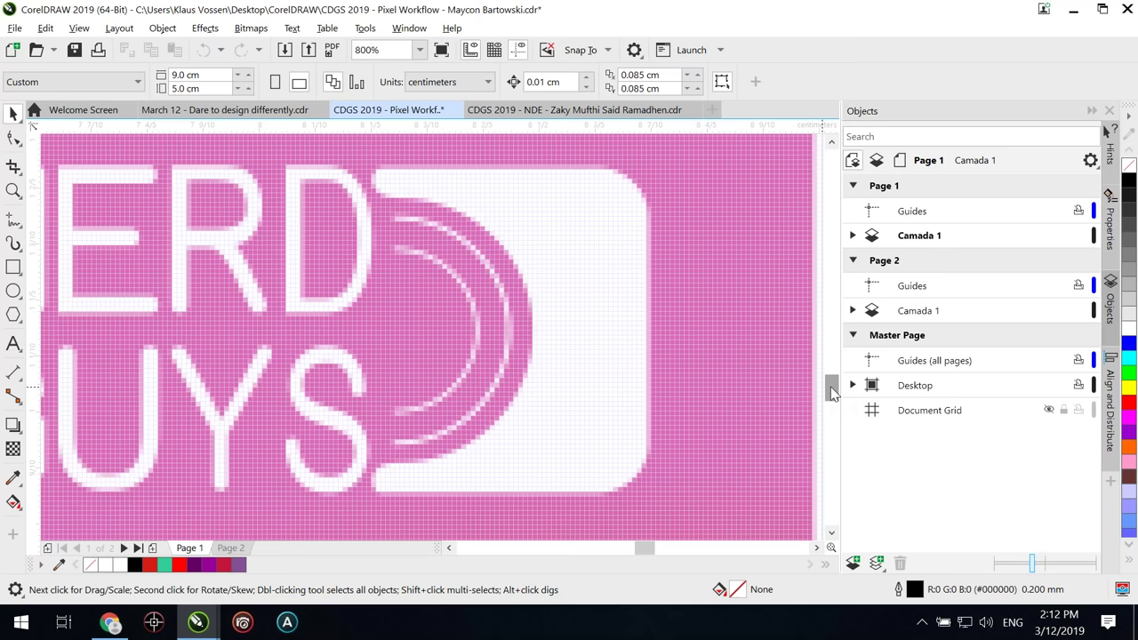
Step: Select the logo's white D shape and align it to the pixel grid in the Align and Distribute docker
left_click(583, 237)
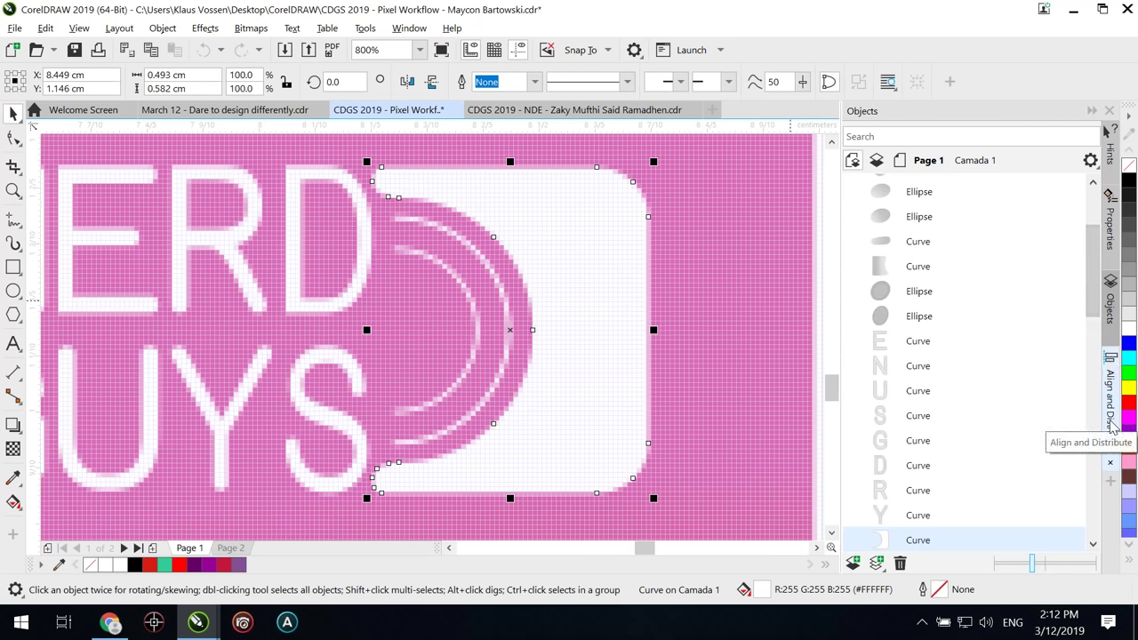
left_click(1112, 423)
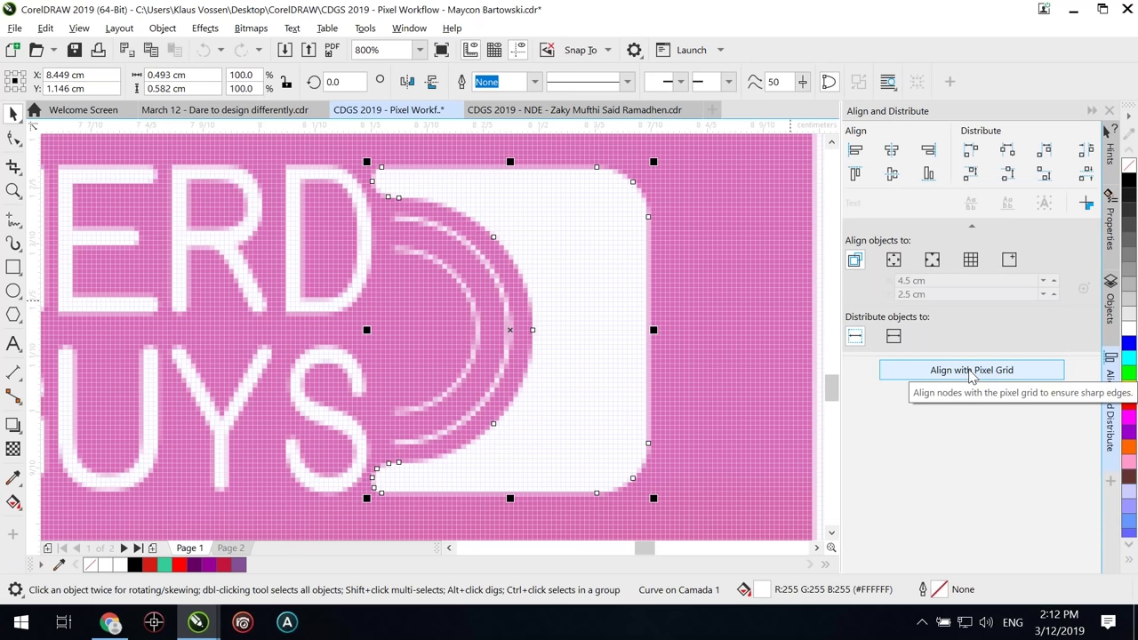
left_click(970, 373)
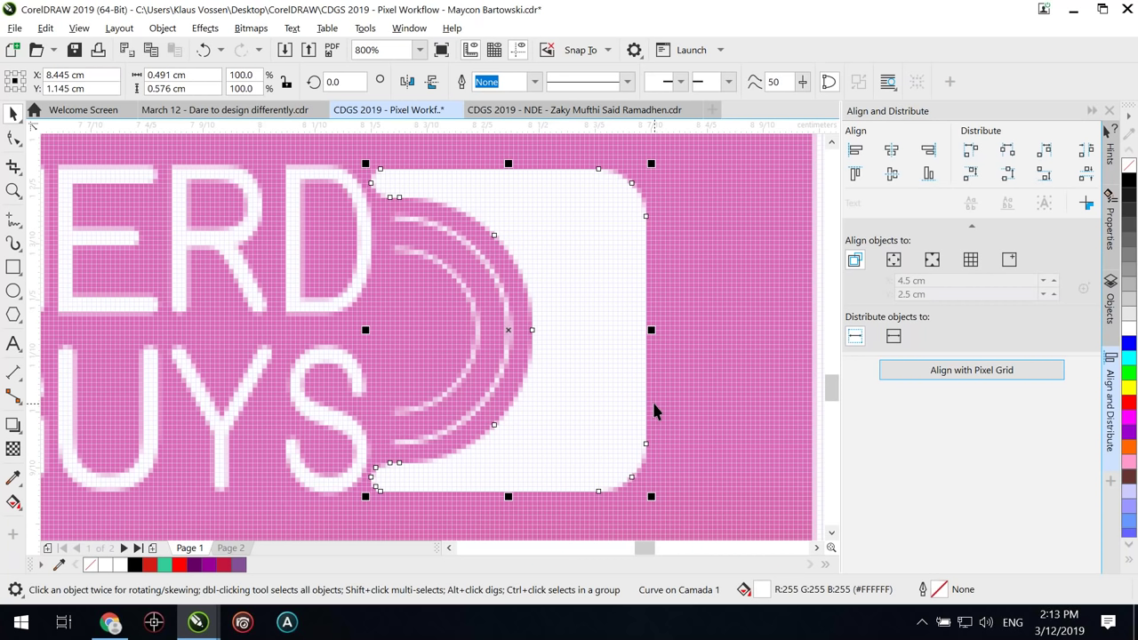
Step: Return to the March 12 deck and go to page 13, the Object Docker slide
left_click(237, 110)
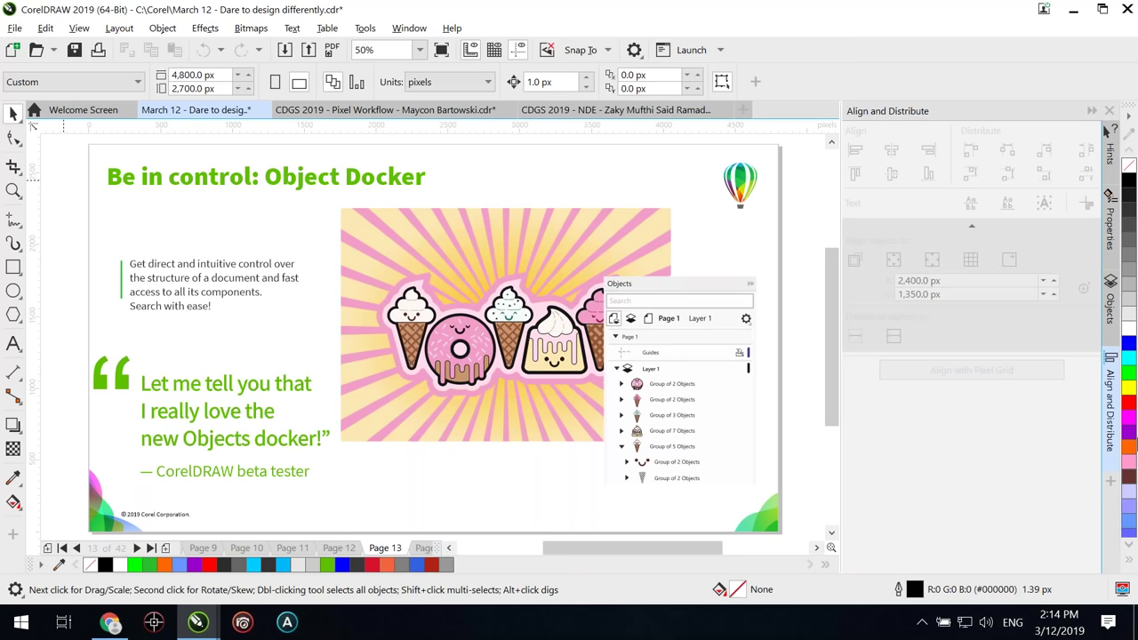
Step: Open the Objects docker, select the ice-cream group, and expand Group of 8 Objects and its Group of 2 Objects
left_click(1110, 304)
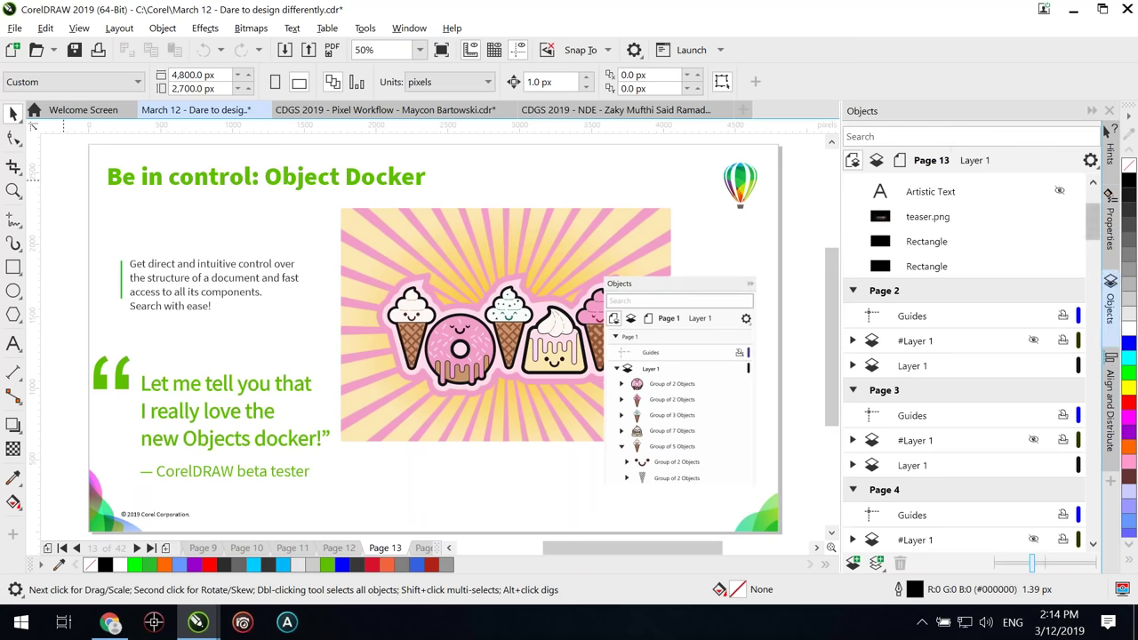
left_click(706, 298)
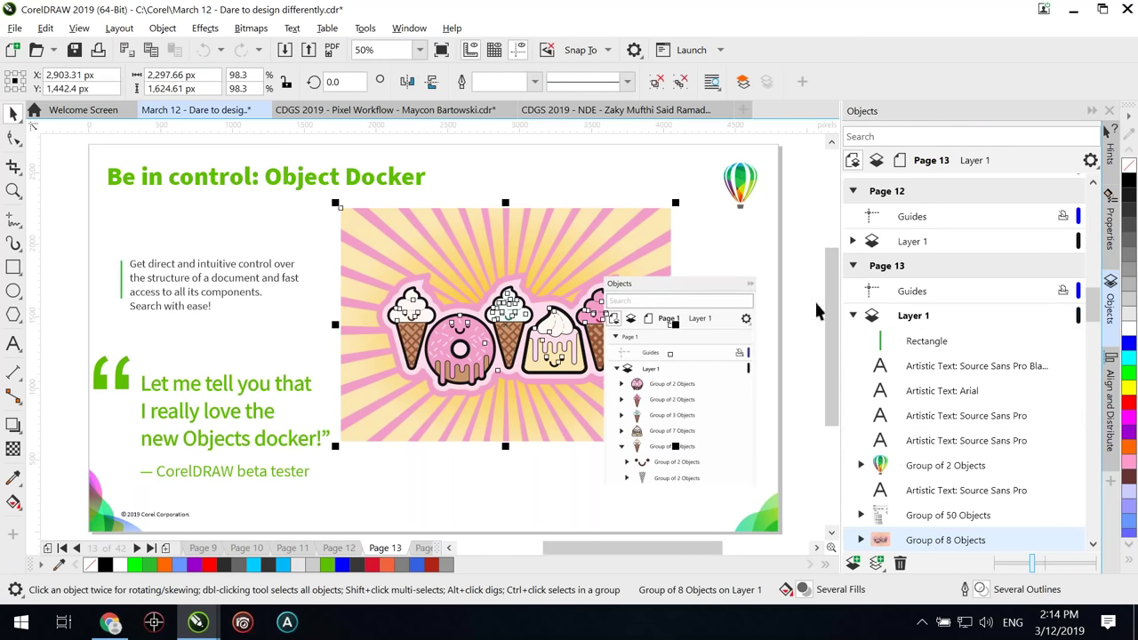
scroll(1092, 315, "down", 3)
scroll(1093, 320, "down", 3)
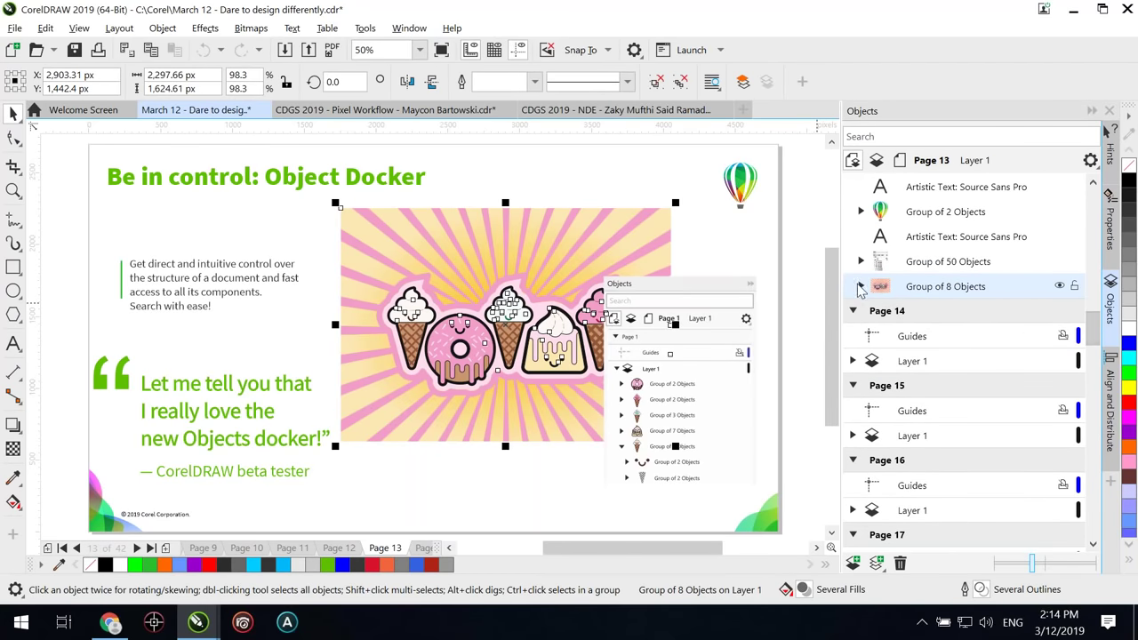
left_click(859, 286)
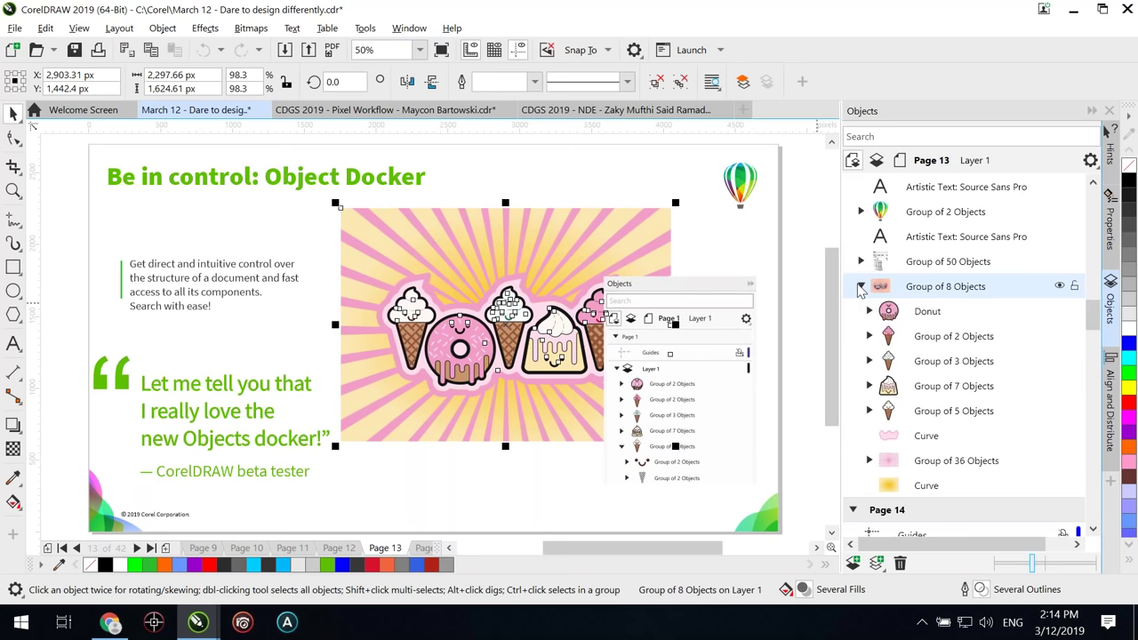
left_click(869, 336)
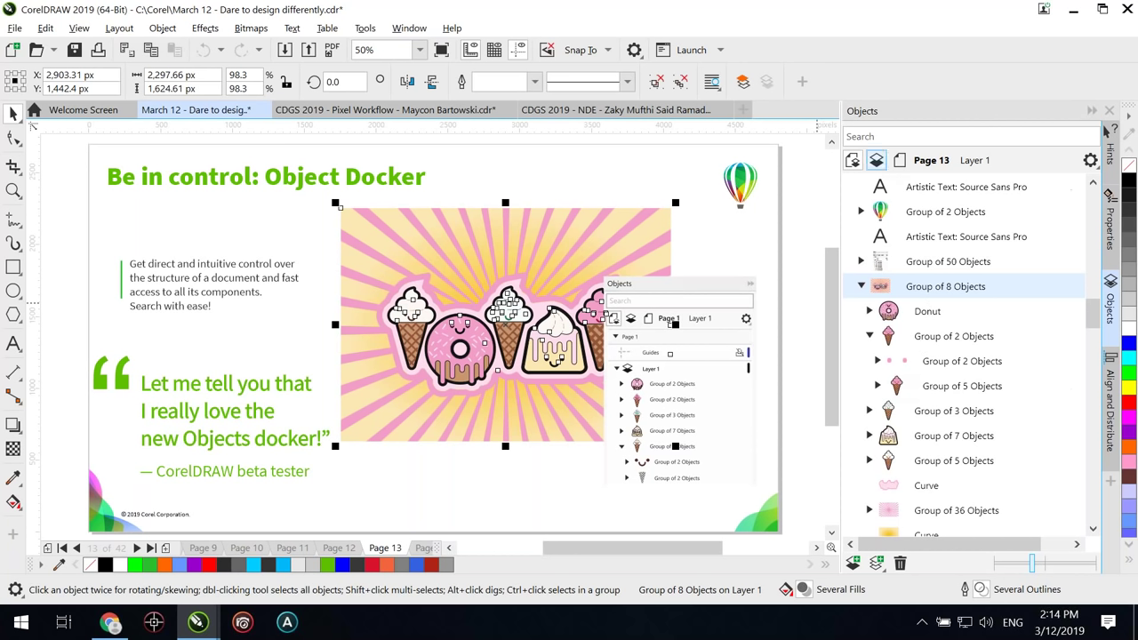
Step: Search the object list for 'Donut'
left_click(878, 135)
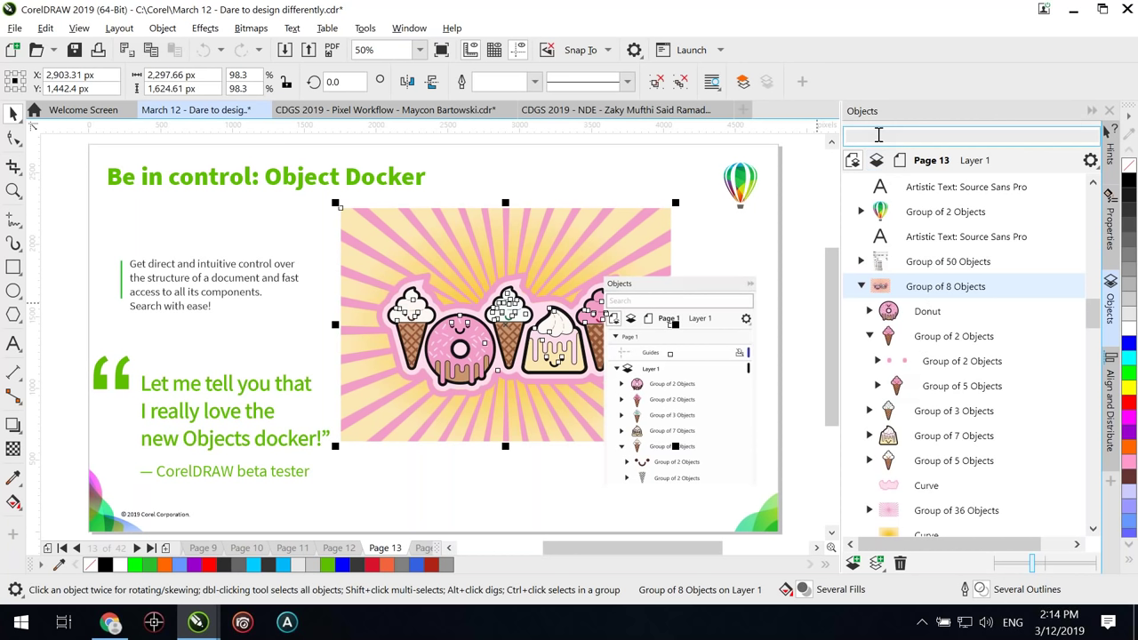
type("D")
type("onut")
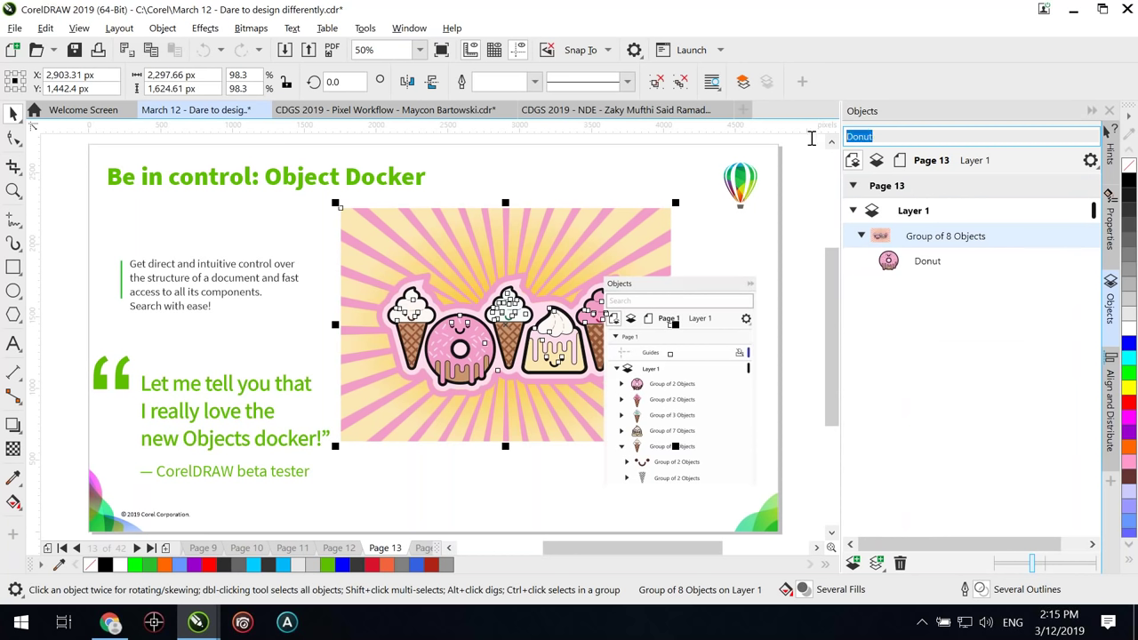
Step: Clear the 'Donut' search so the full object tree lists again
key("BackSpace")
key("BackSpace")
key("BackSpace")
key("BackSpace")
key("BackSpace")
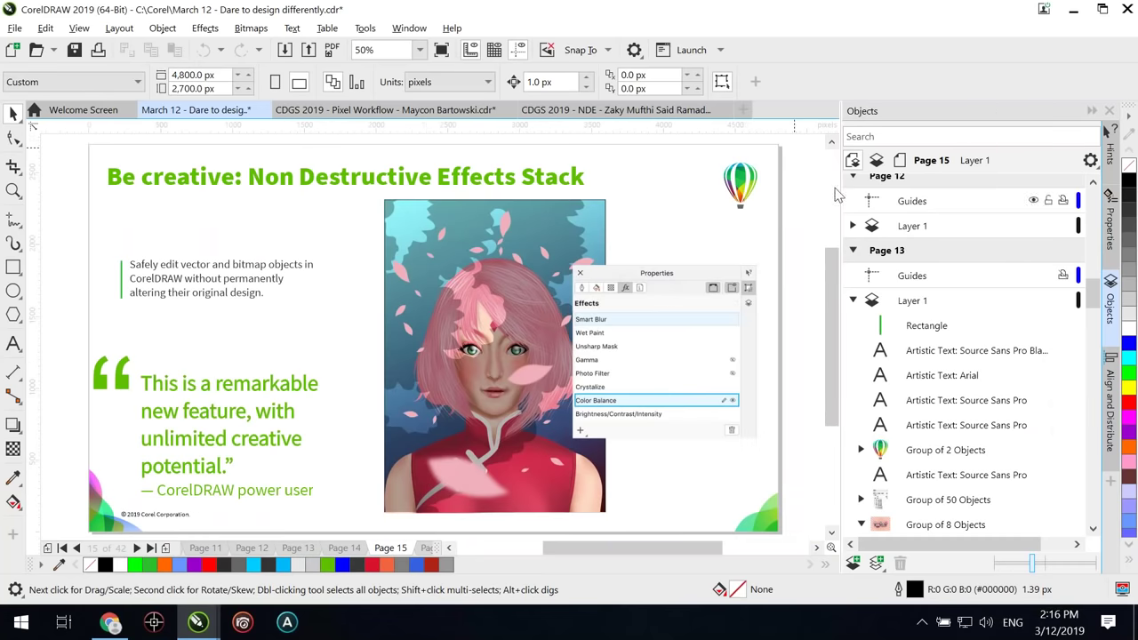
Step: In the NDE portrait document, search the objects for 'petal' and expand Layer 1
left_click(638, 109)
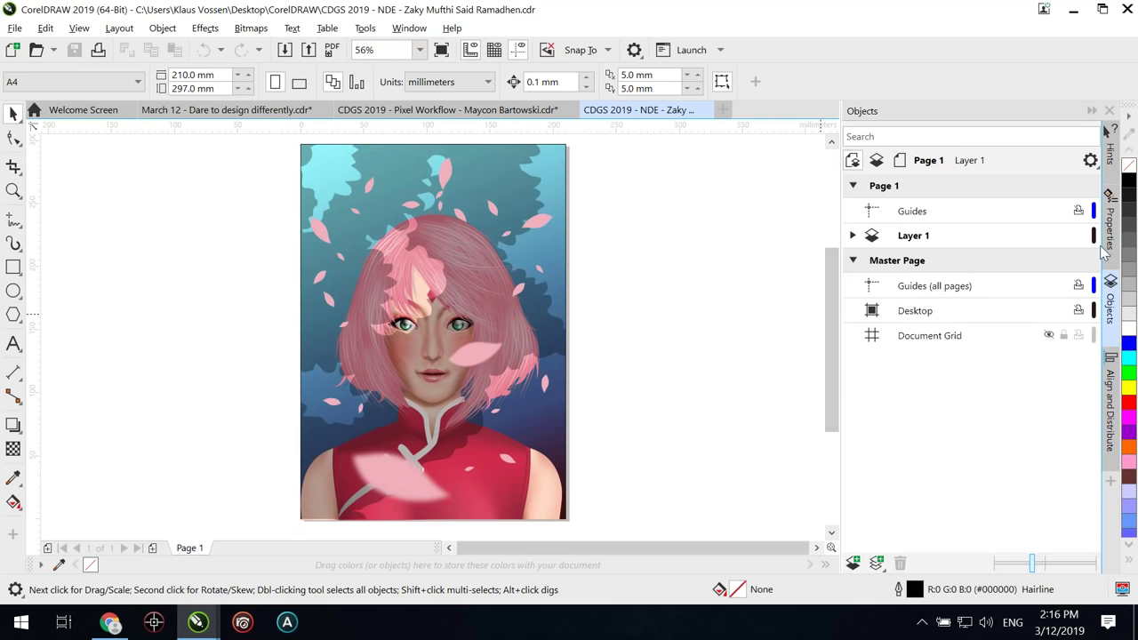
left_click(946, 135)
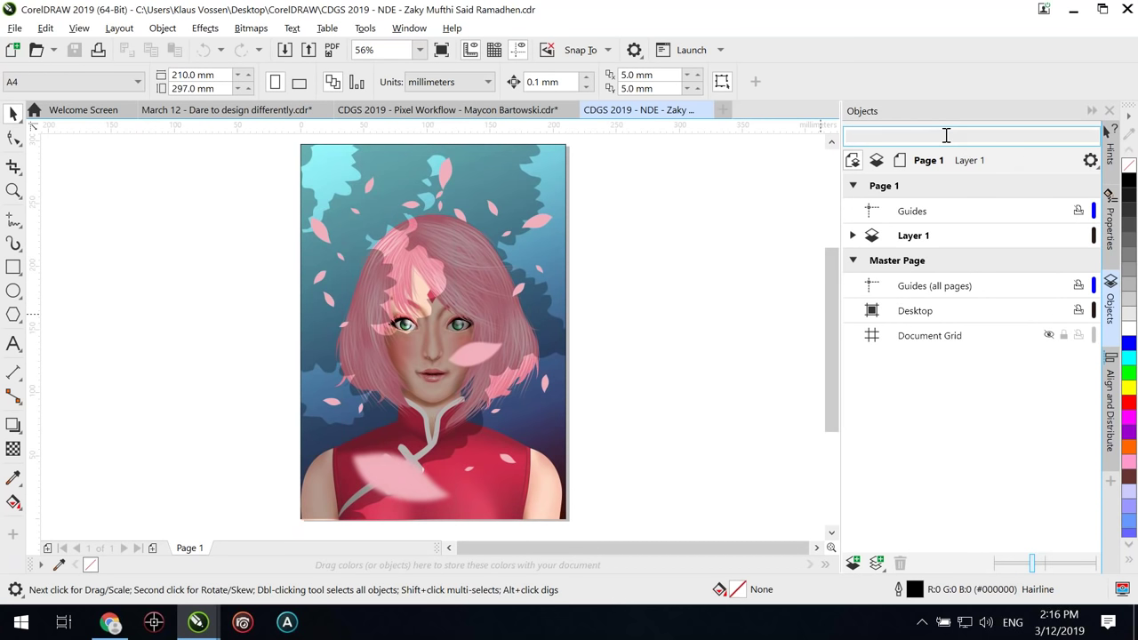
type("petal")
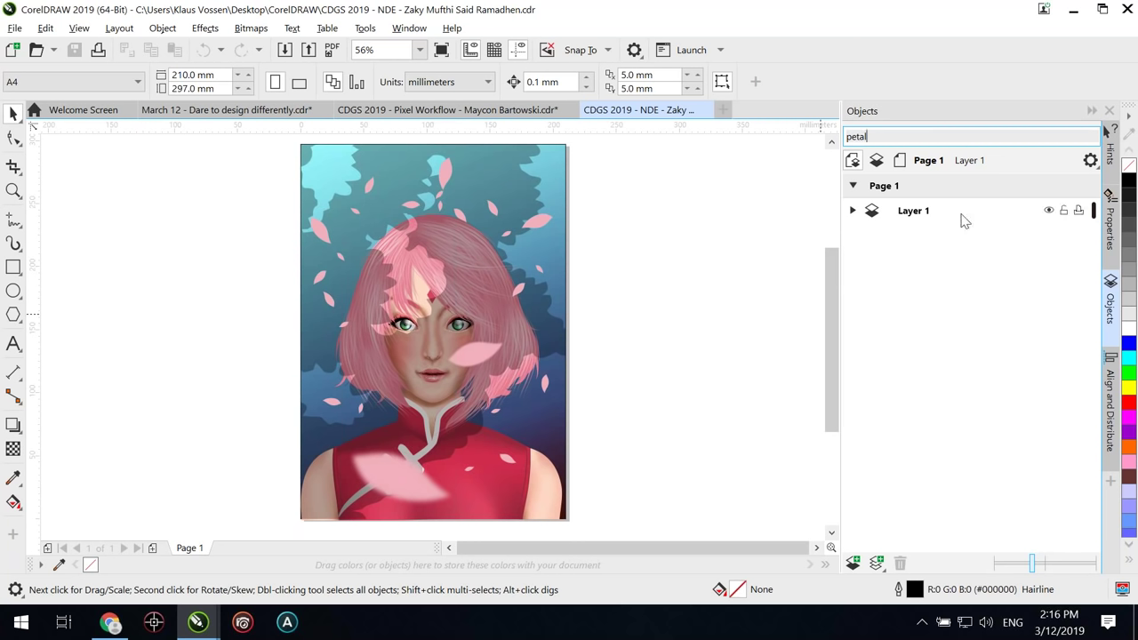
left_click(851, 212)
left_click(851, 212)
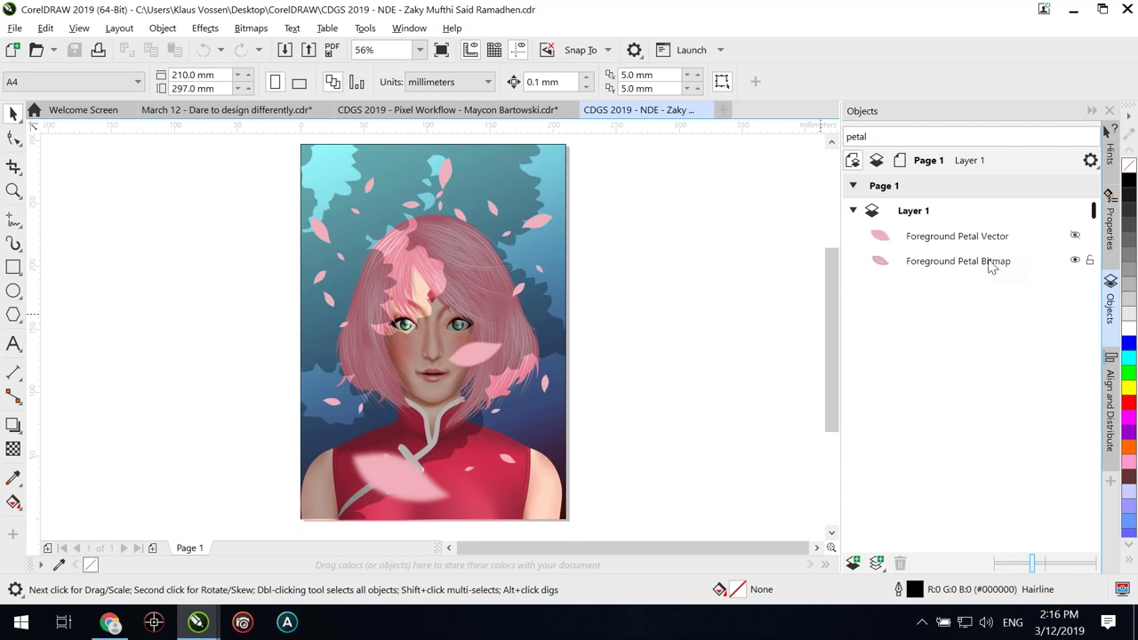
Step: Hide Foreground Petal Bitmap, select Foreground Petal Vector, and zoom in on the chest petal
left_click(1075, 261)
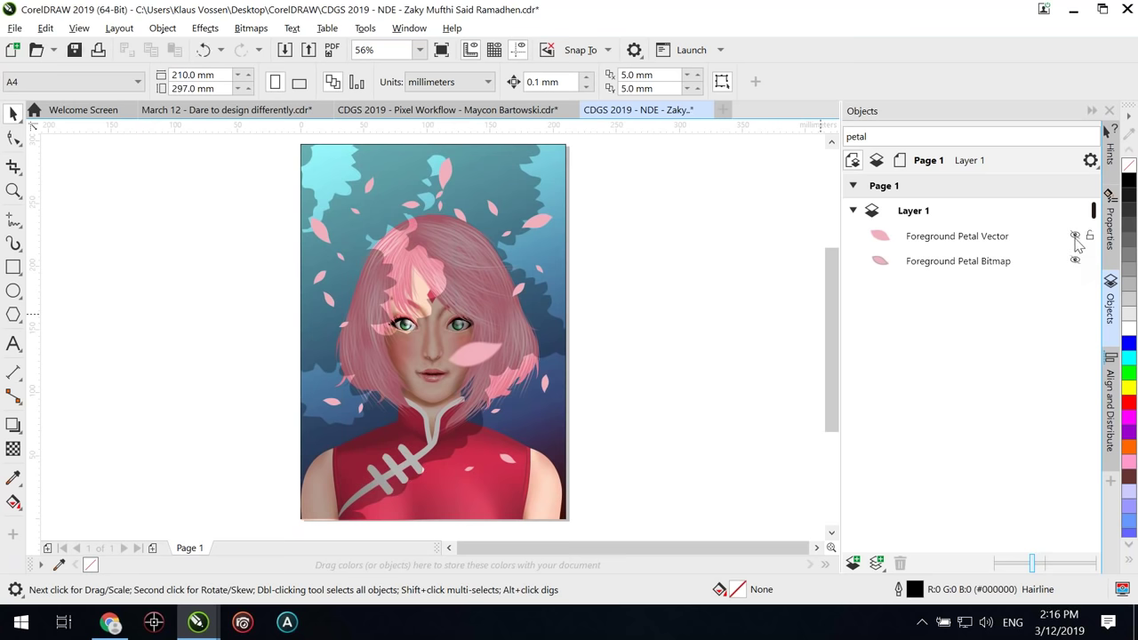
left_click(1075, 237)
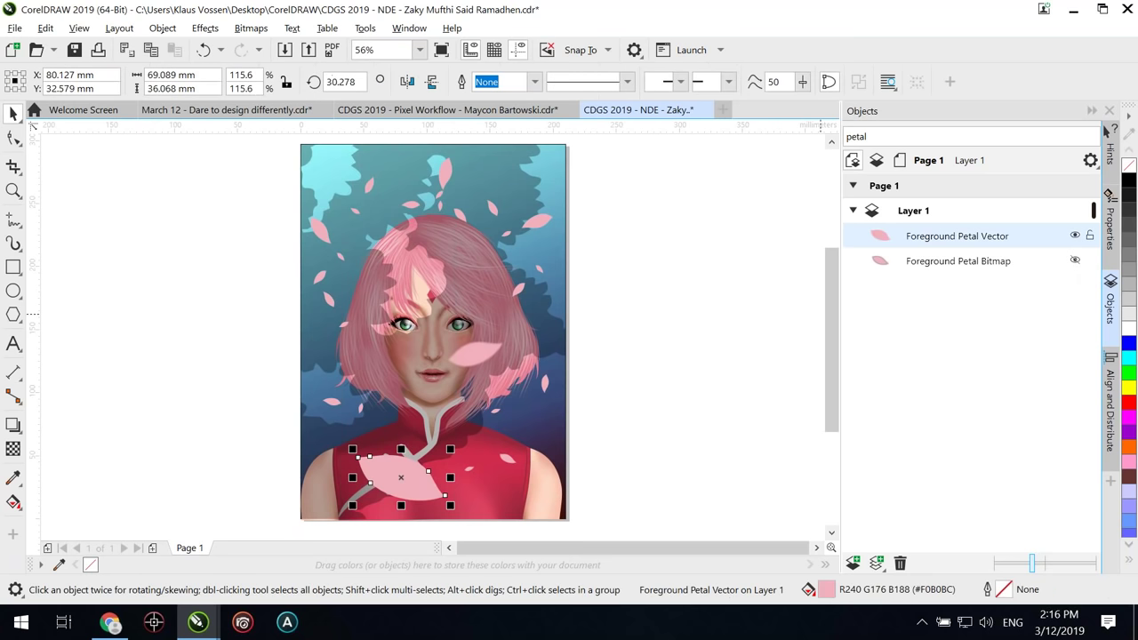
key("z")
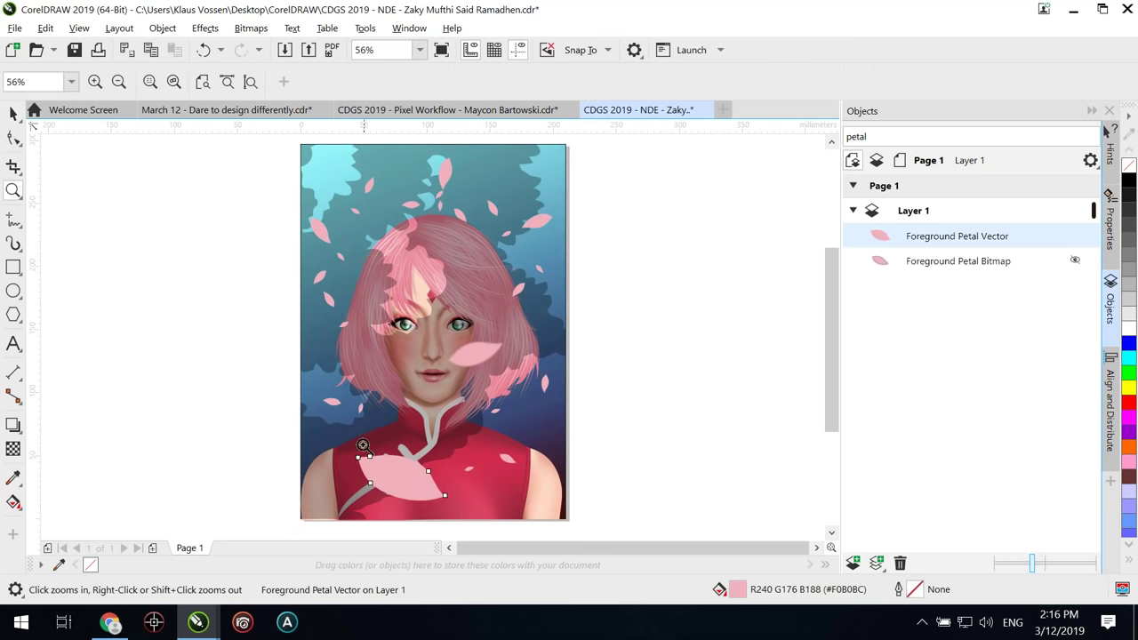
left_click_drag(321, 423, 474, 521)
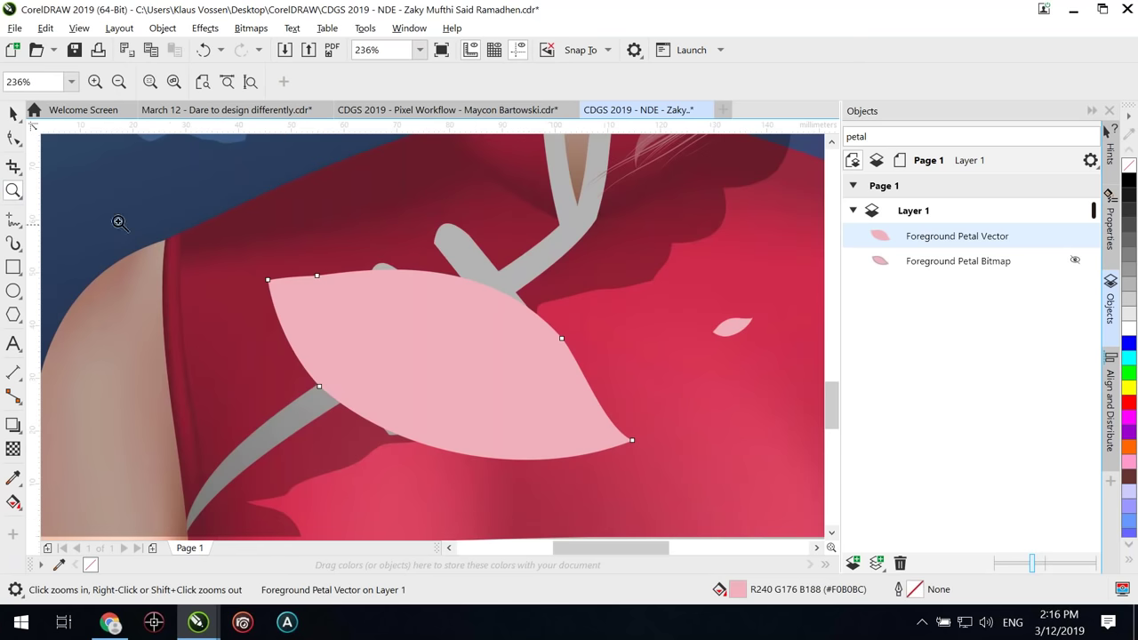
left_click(11, 114)
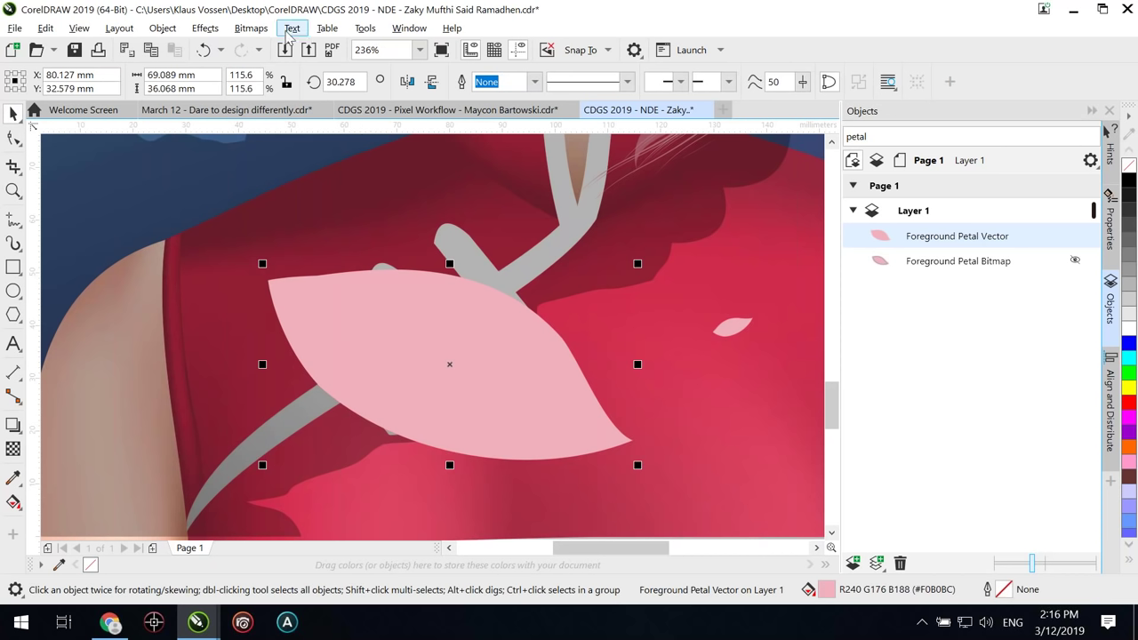
Step: Apply a Creative Scatter effect of 75 horizontal and vertical to the petal
left_click(216, 32)
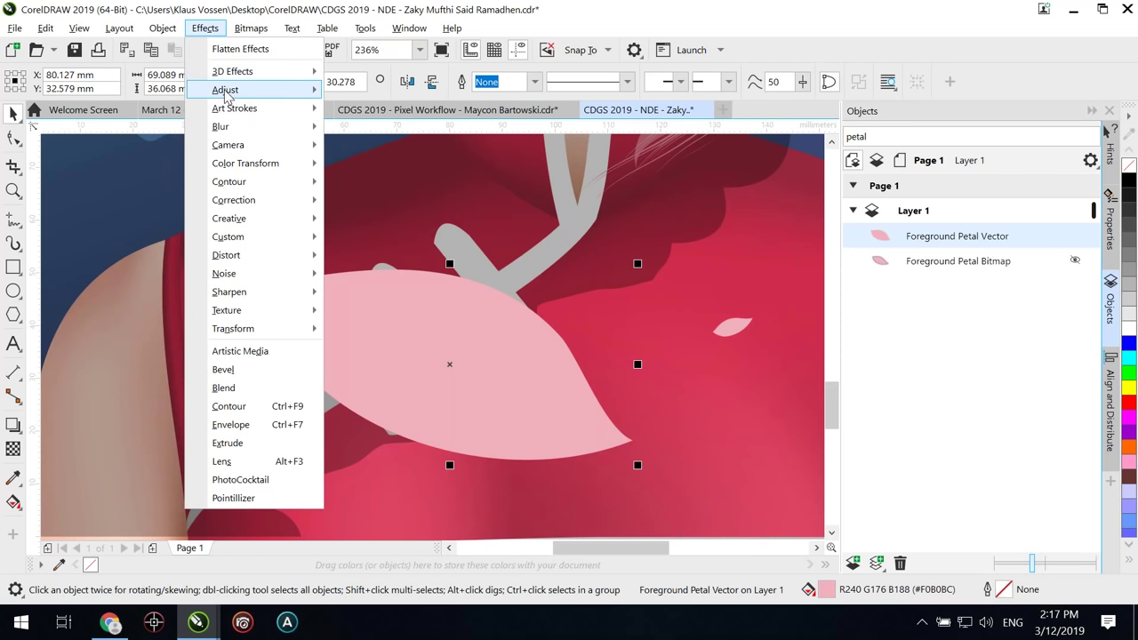
mouse_move(264, 231)
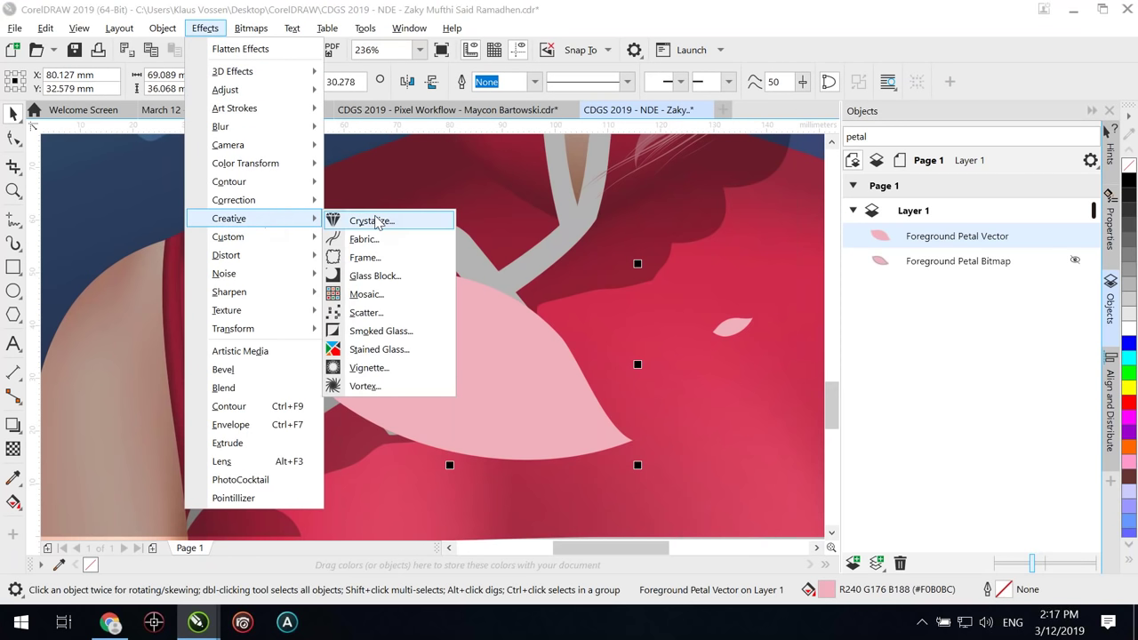
left_click(377, 311)
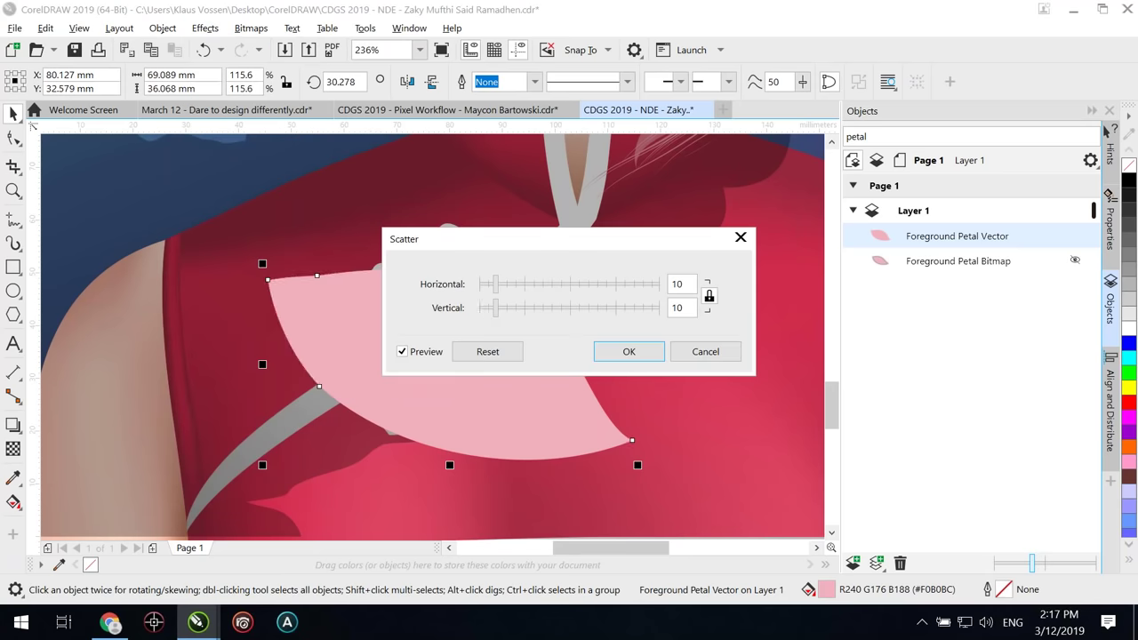
left_click_drag(496, 286, 662, 286)
left_click(628, 352)
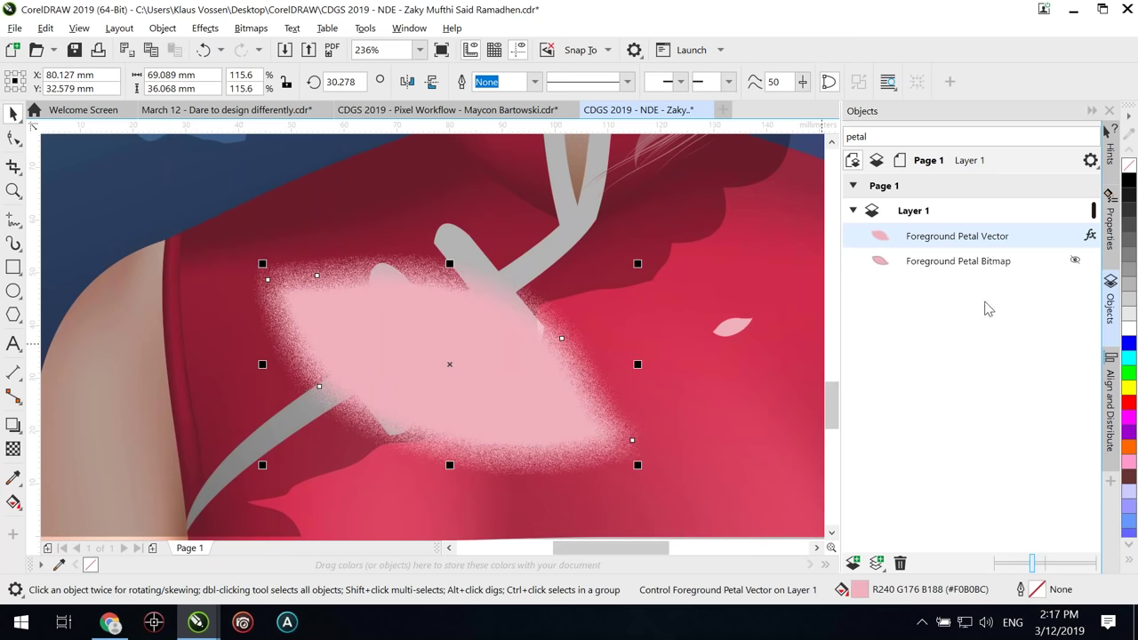
Step: Add a Gaussian Blur of about 20 pixels radius to the petal's effects in the Properties docker
left_click(1111, 244)
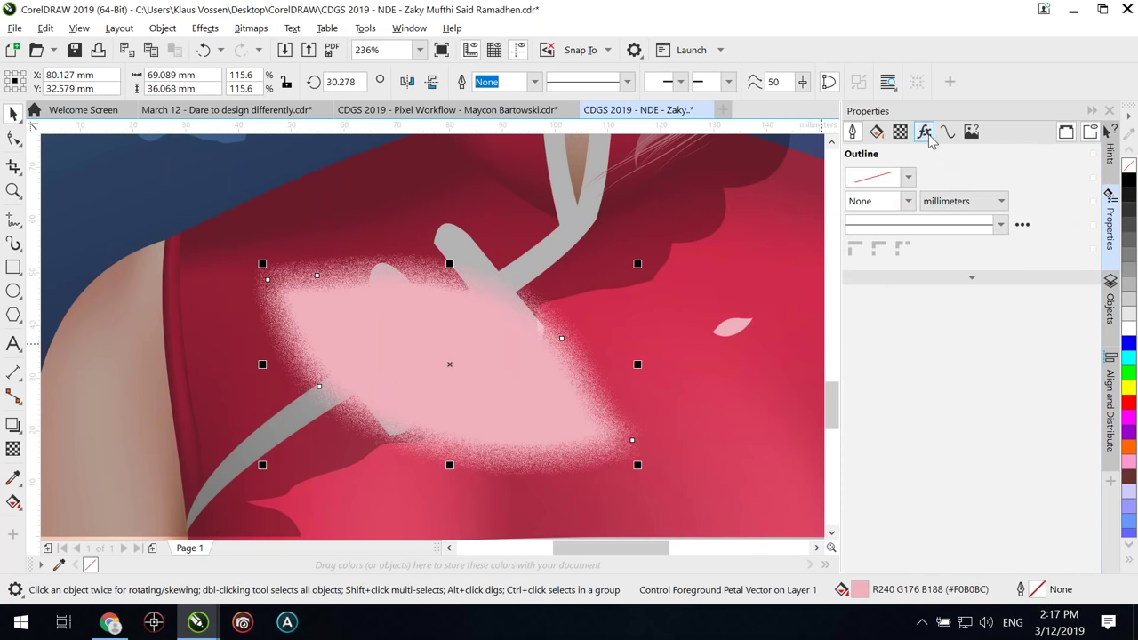
left_click(925, 132)
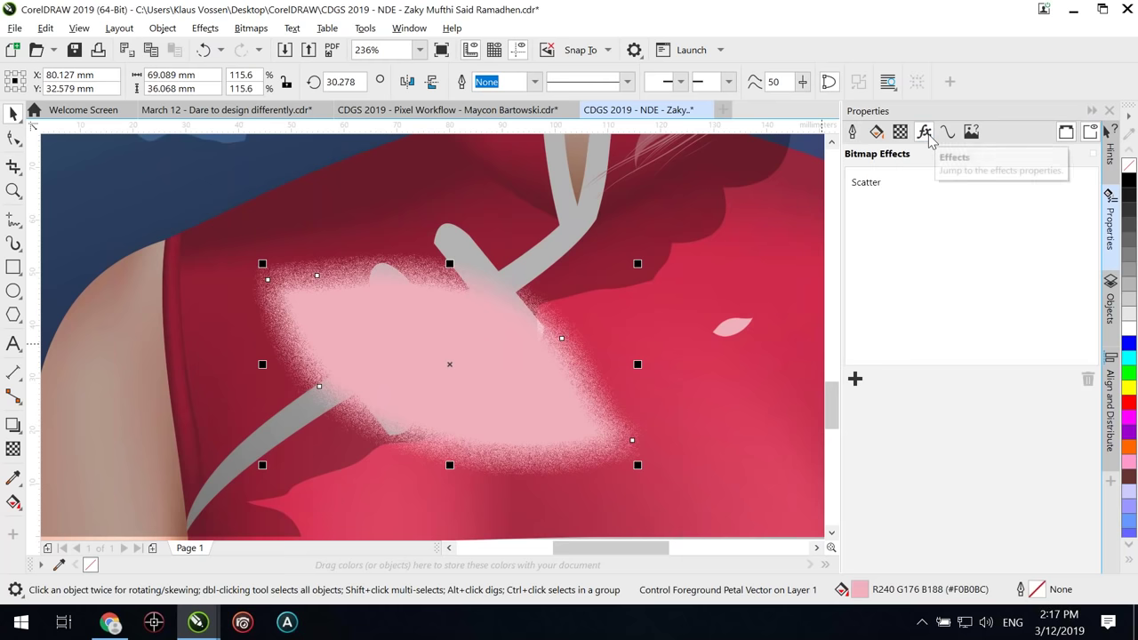
mouse_move(883, 187)
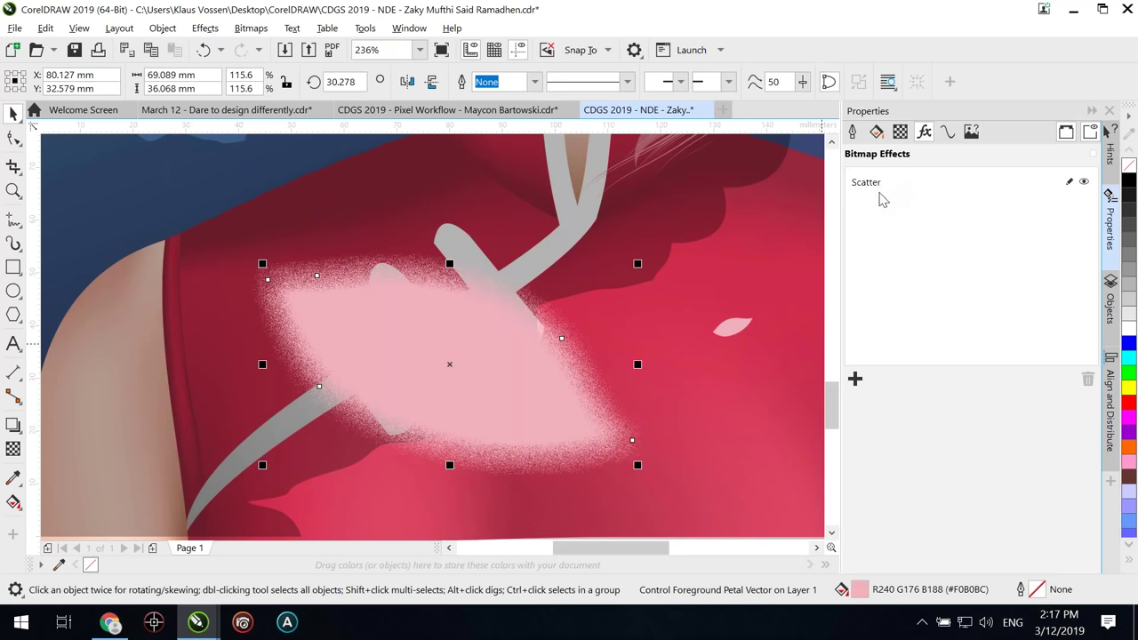
left_click(855, 379)
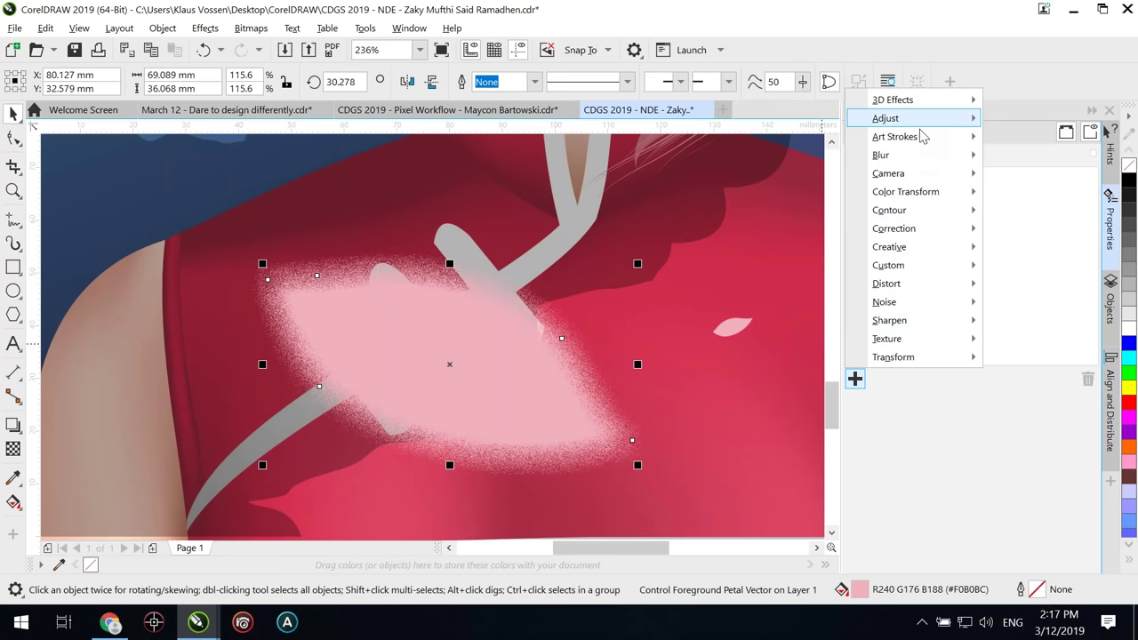
mouse_move(925, 155)
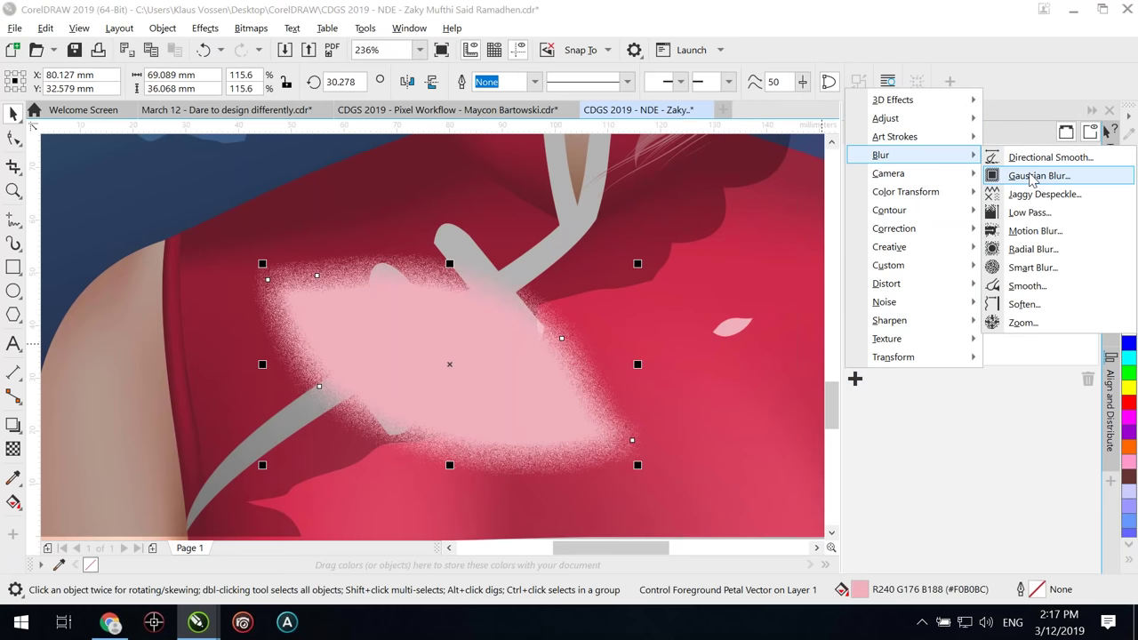
left_click(1032, 176)
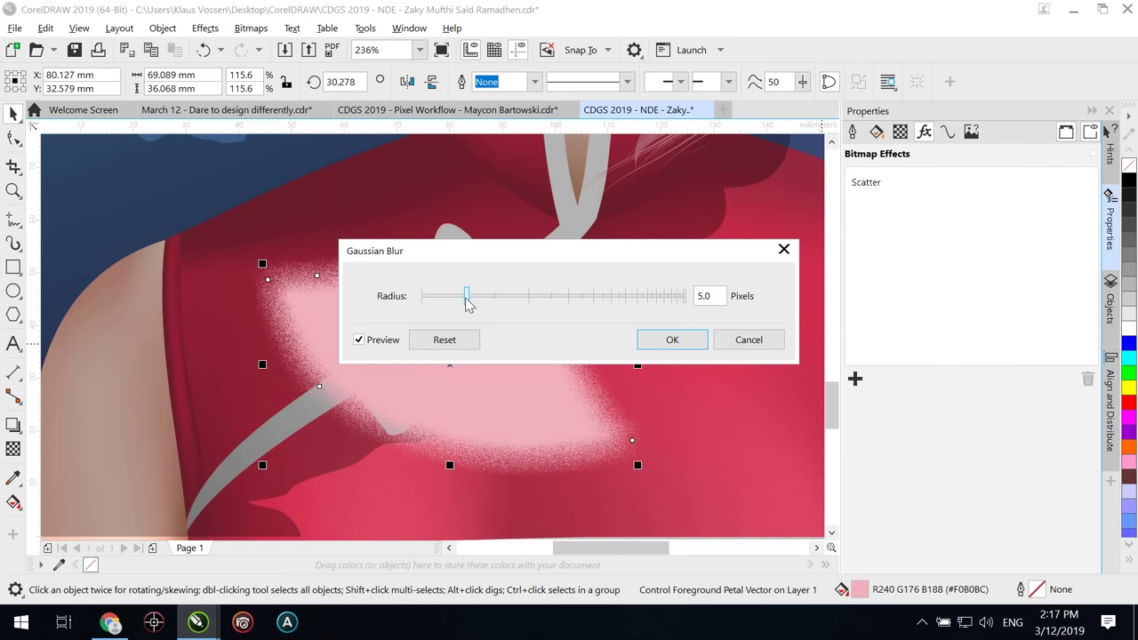
left_click_drag(466, 300, 531, 301)
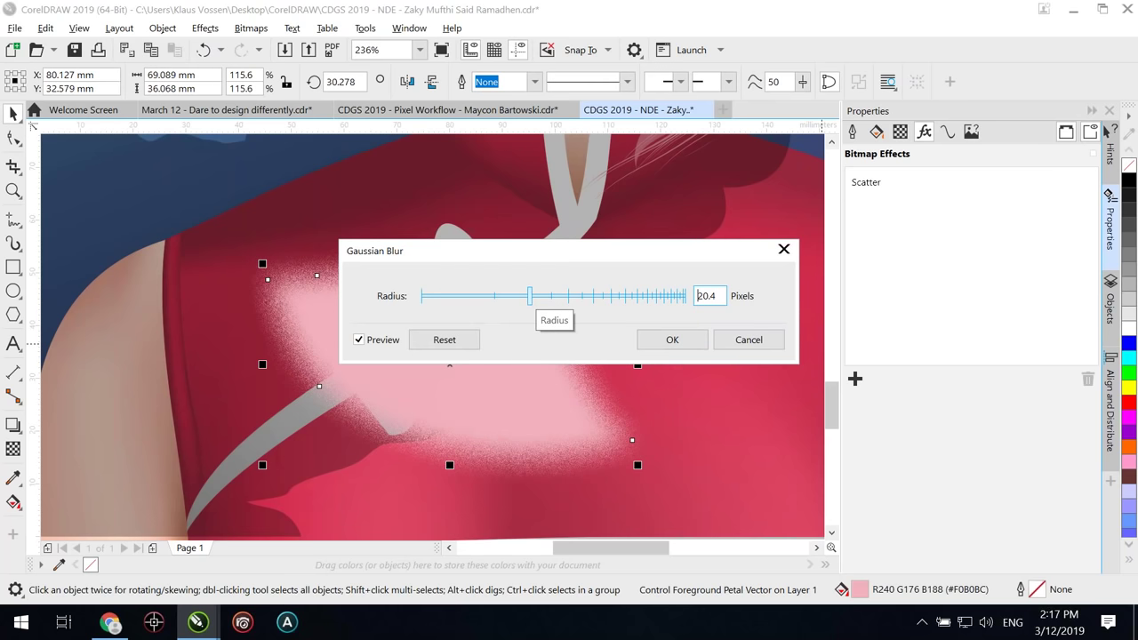
left_click(668, 342)
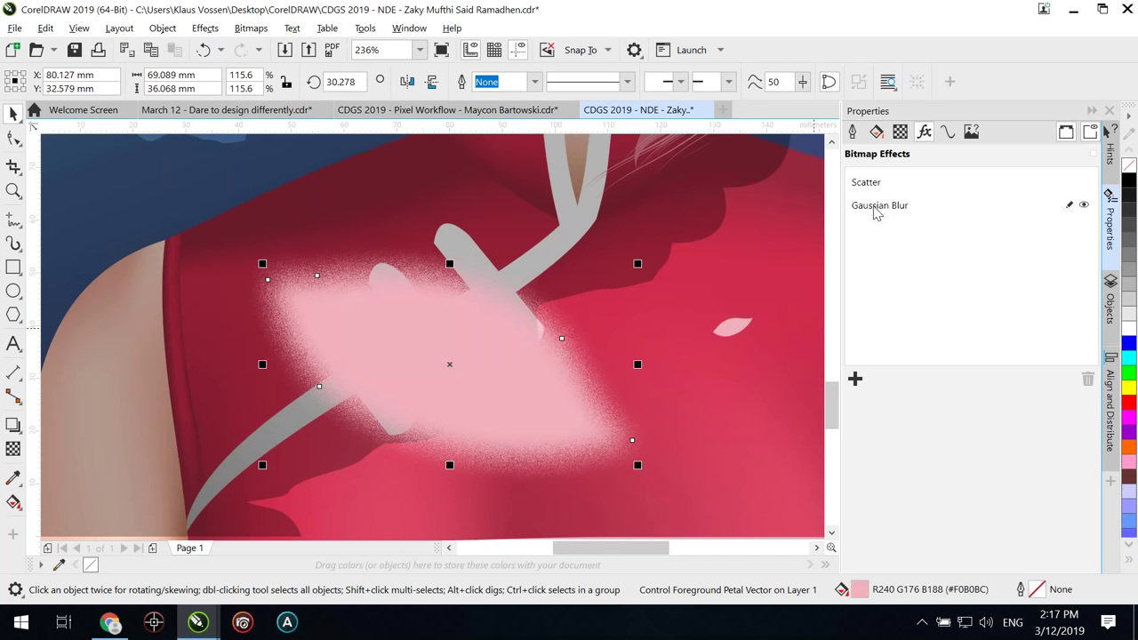
Step: Toggle the Gaussian Blur off and on, then move it above and back below Scatter
left_click(876, 213)
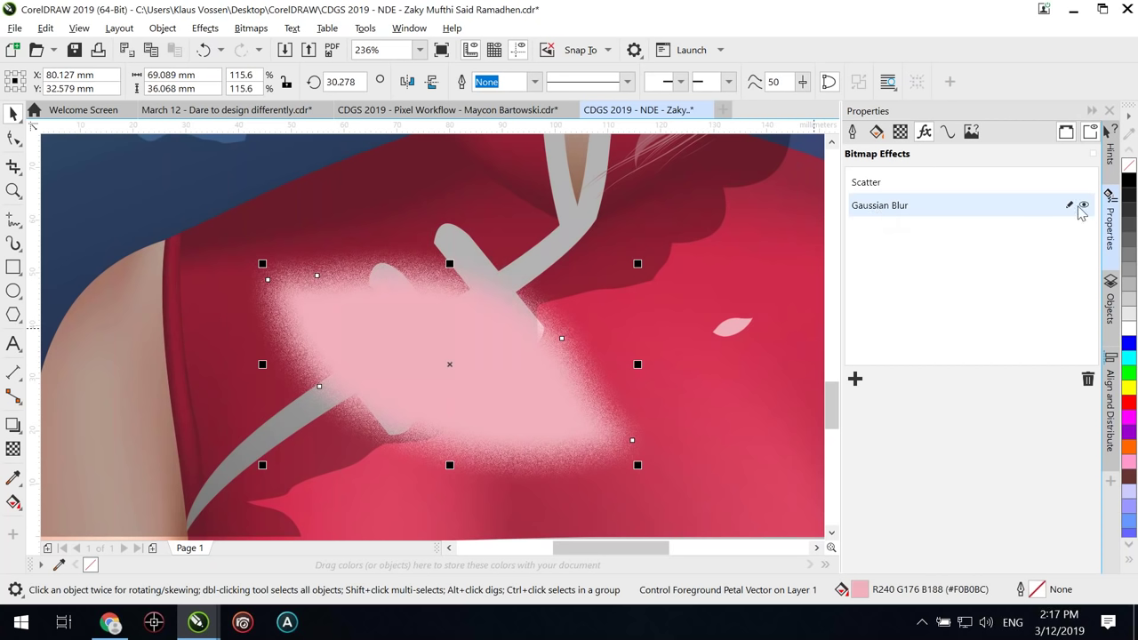
mouse_move(1086, 189)
left_click(1083, 205)
left_click(1083, 205)
left_click_drag(945, 207, 883, 183)
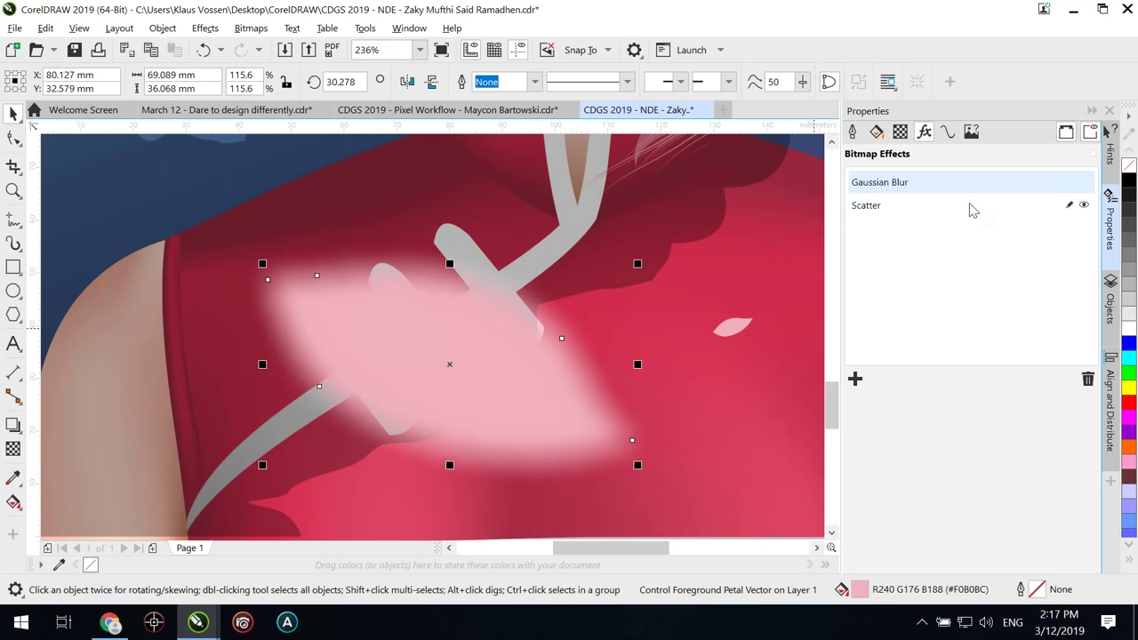
left_click_drag(898, 185, 901, 214)
Step: Select Scatter in the stack, view the small upper-left petal, then reselect the foreground petal
mouse_move(881, 190)
left_click(881, 188)
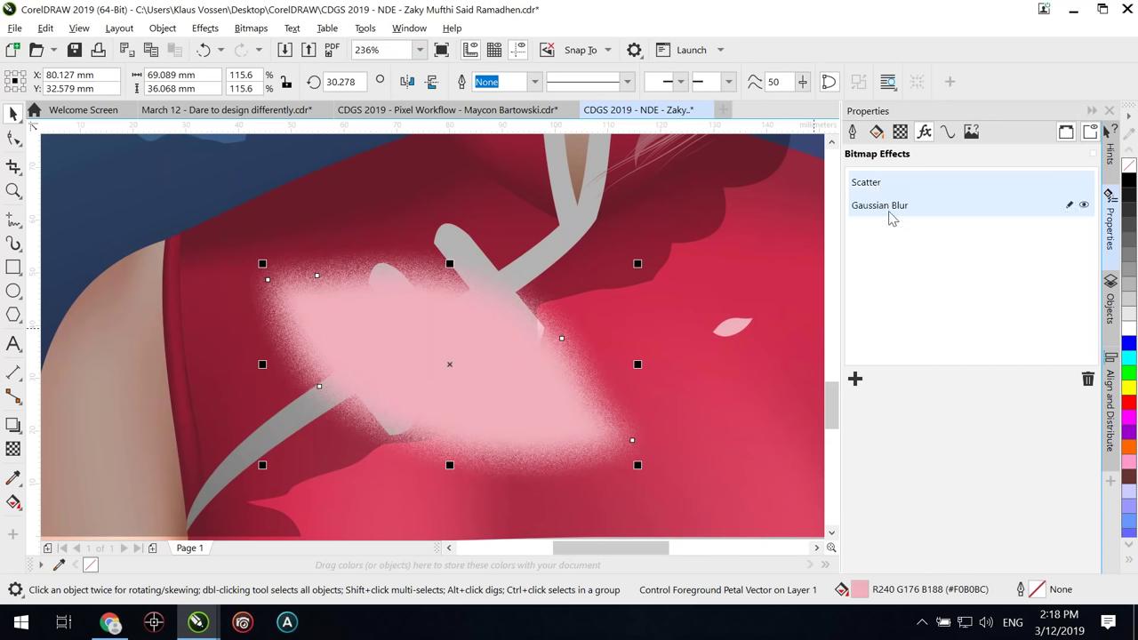
mouse_move(884, 192)
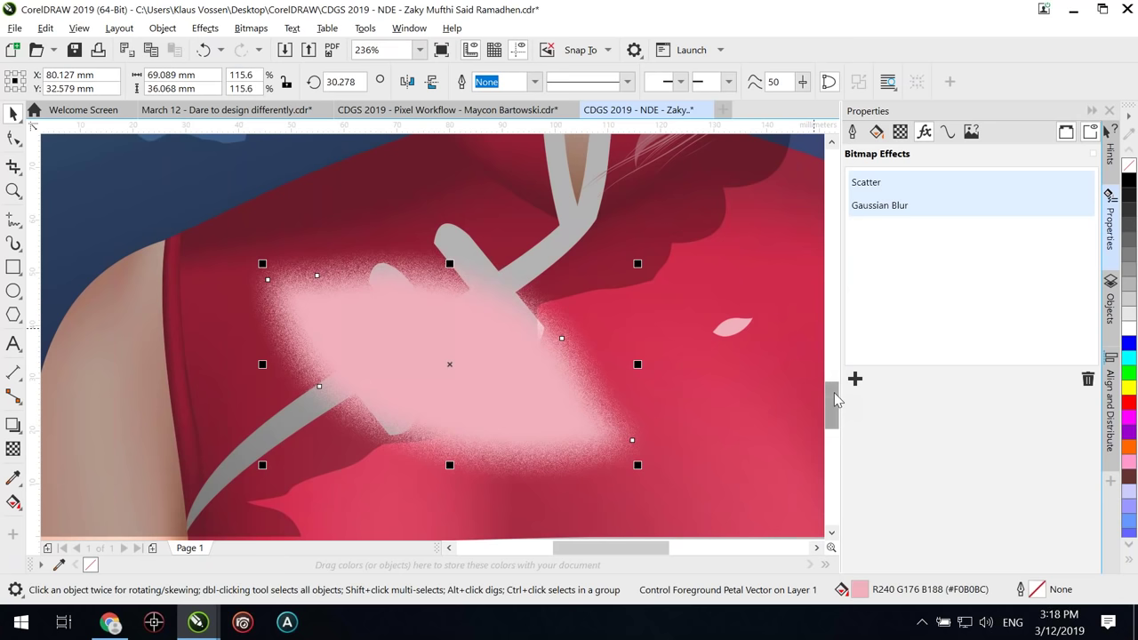
scroll(833, 400, "up", 3)
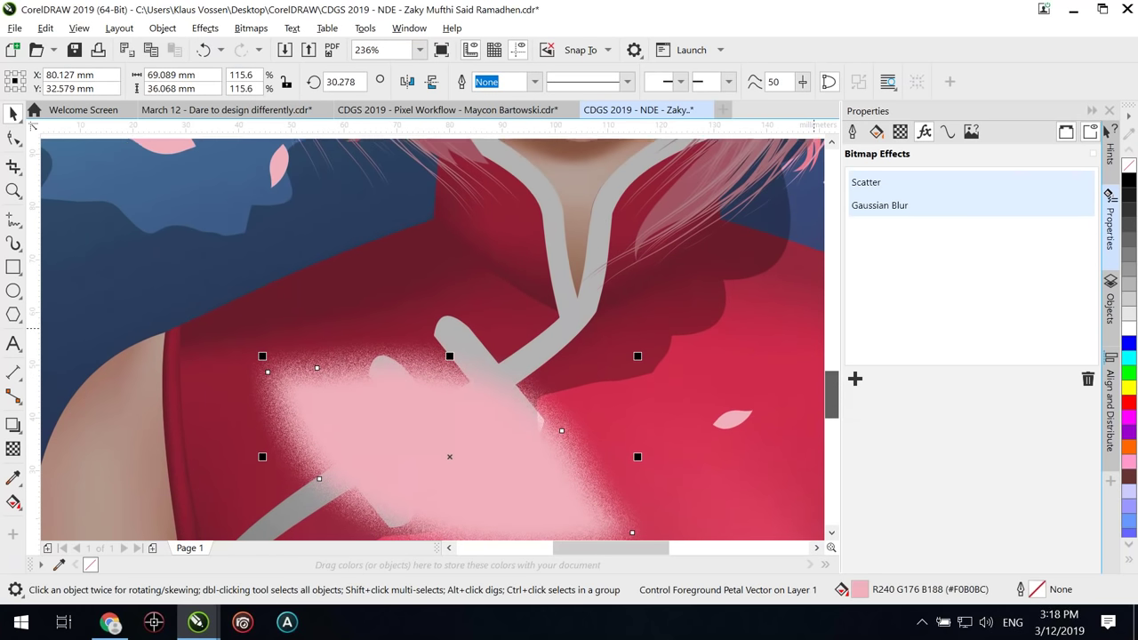
mouse_move(916, 217)
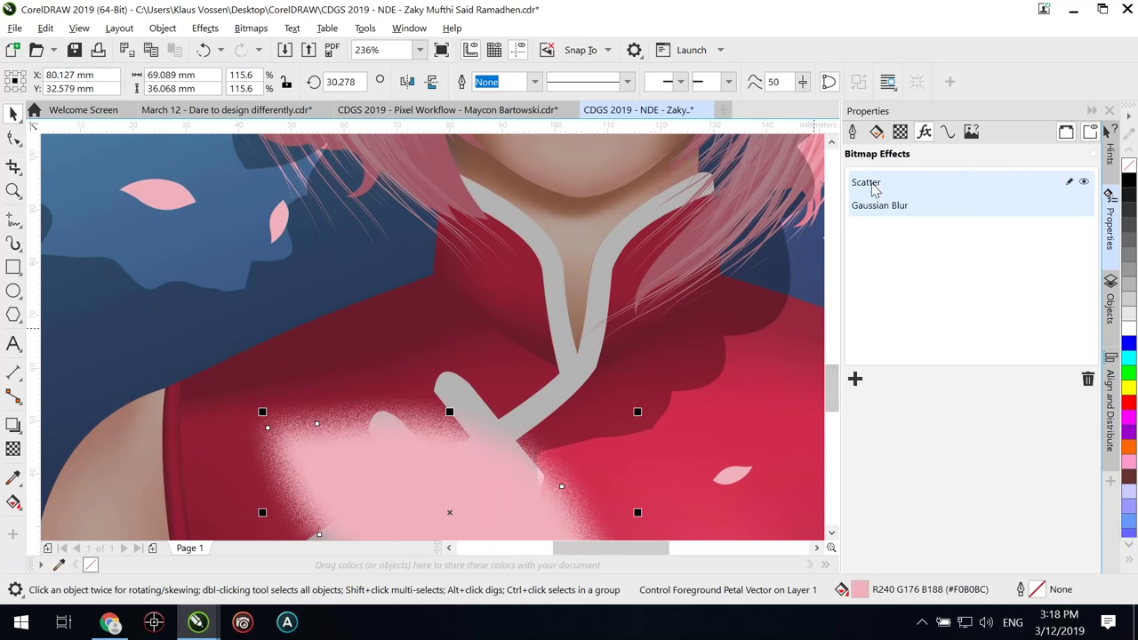
left_click(164, 191)
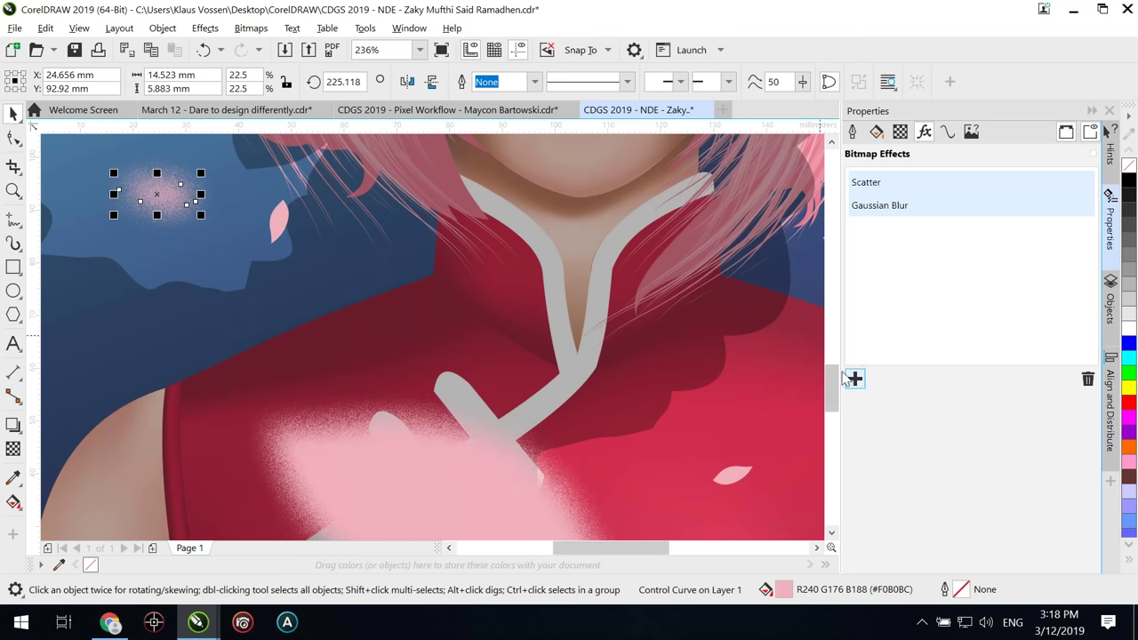
scroll(835, 375, "down", 5)
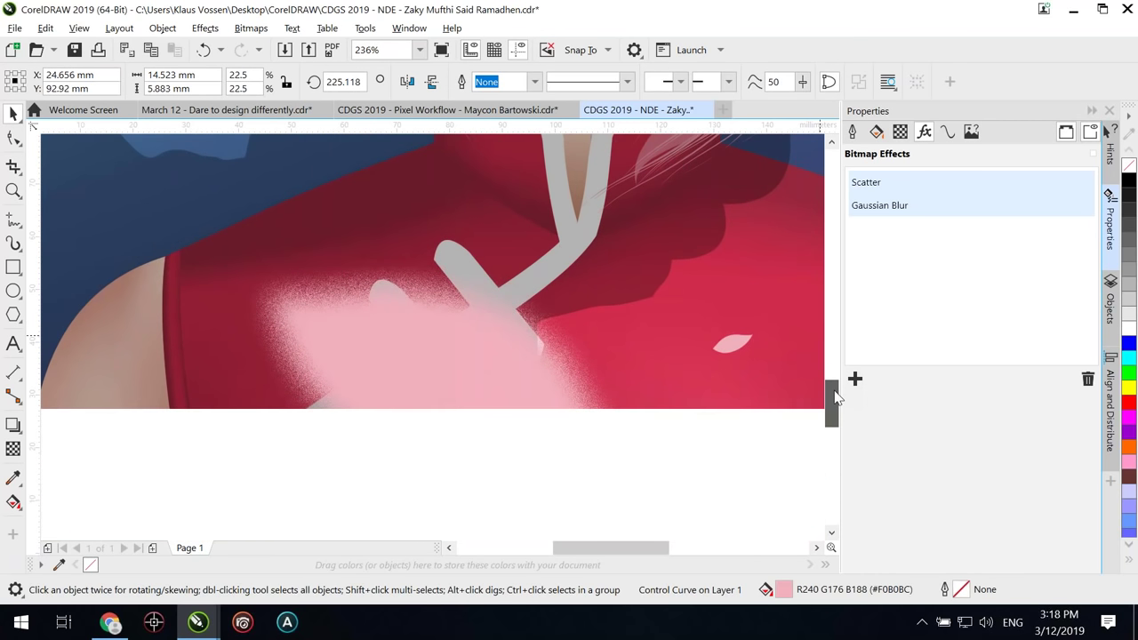
left_click(427, 382)
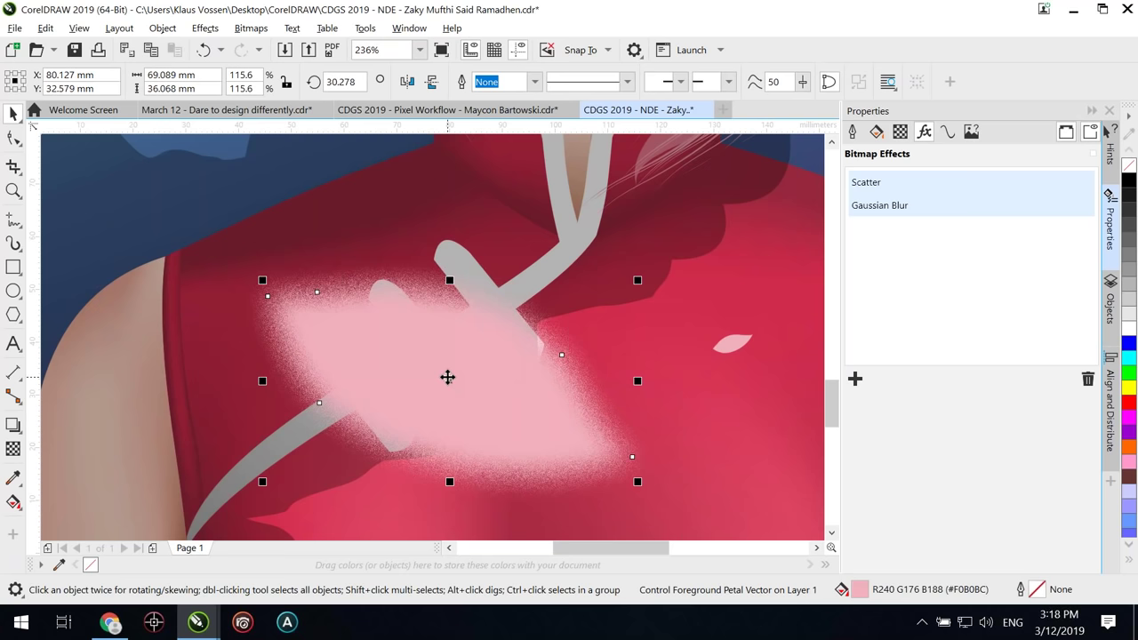
Step: With the Shape tool, pull the foreground petal's top-left tip upward and reshape its upper curve
key("F10")
left_click(318, 291)
left_click_drag(318, 290, 343, 306)
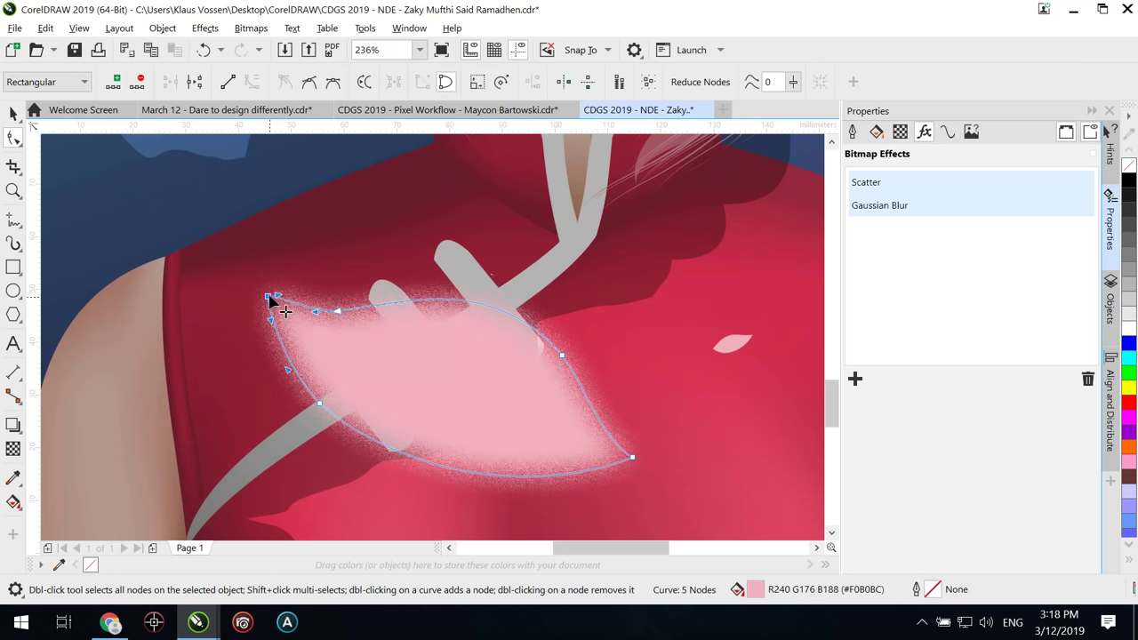
left_click_drag(268, 297, 257, 256)
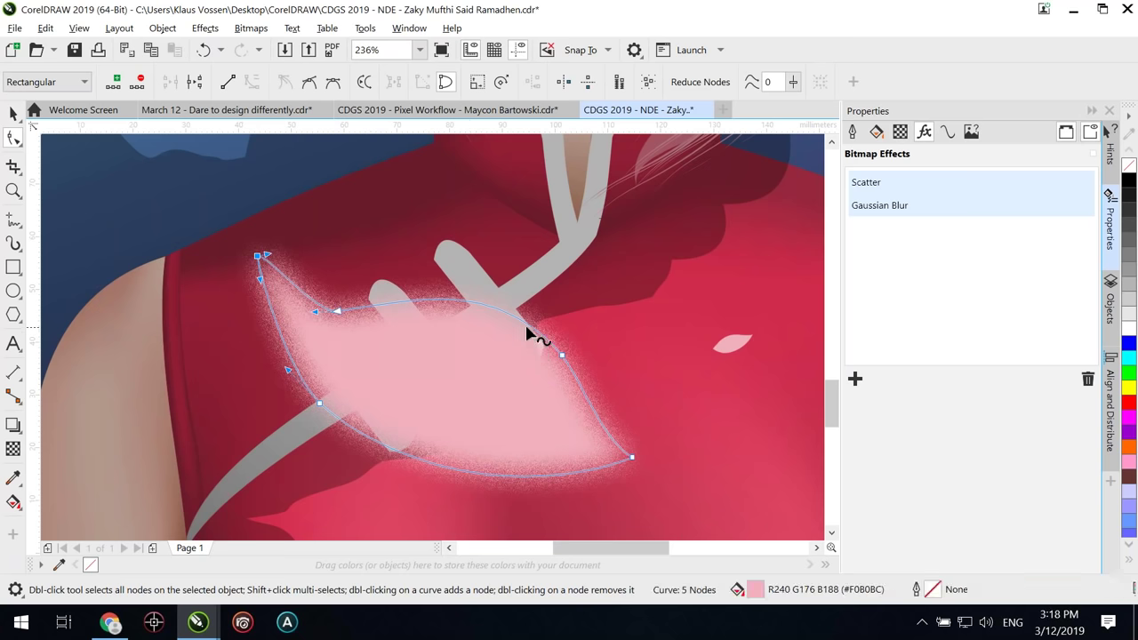
left_click(561, 353)
left_click_drag(494, 279, 471, 287)
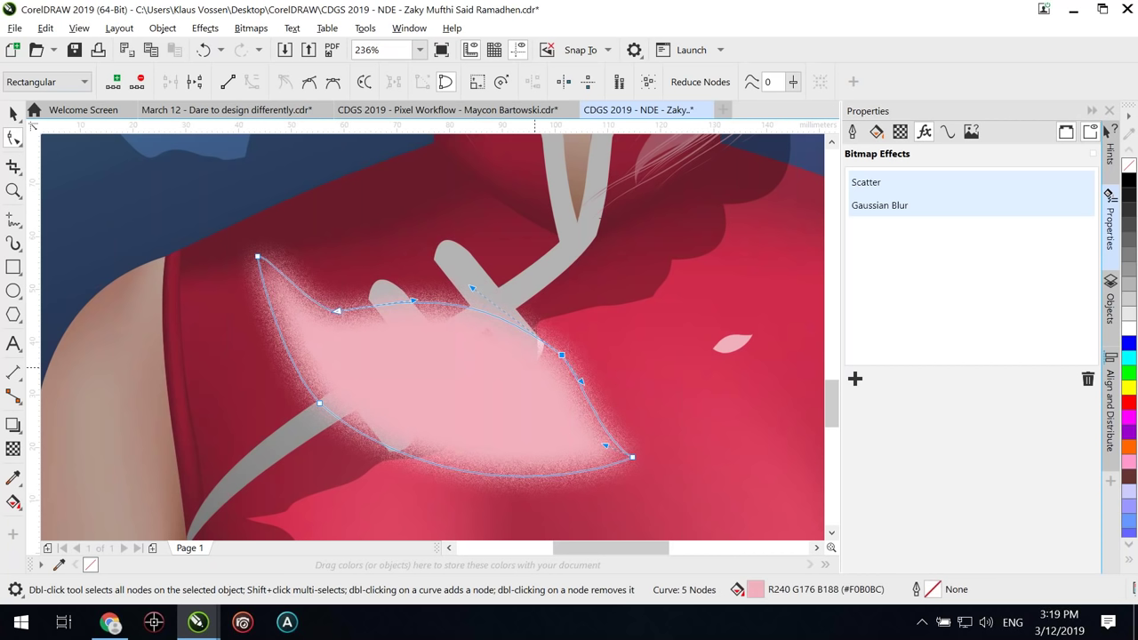
Step: Try a bright green fill on the petal, undo it, and return to the Pick tool
left_click(1128, 371)
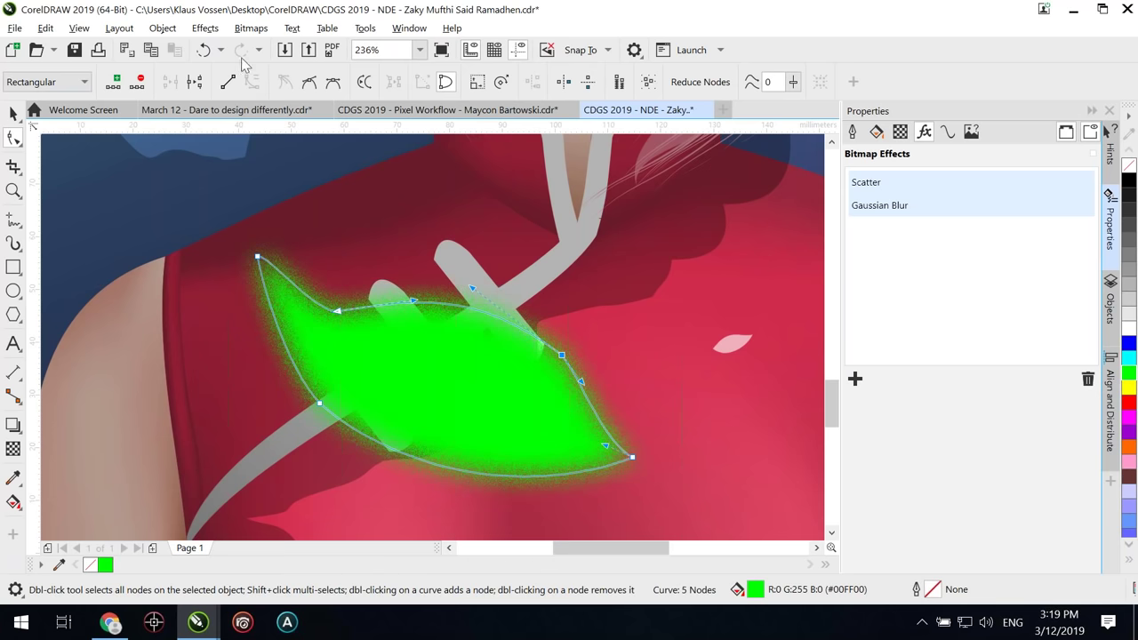
left_click(204, 50)
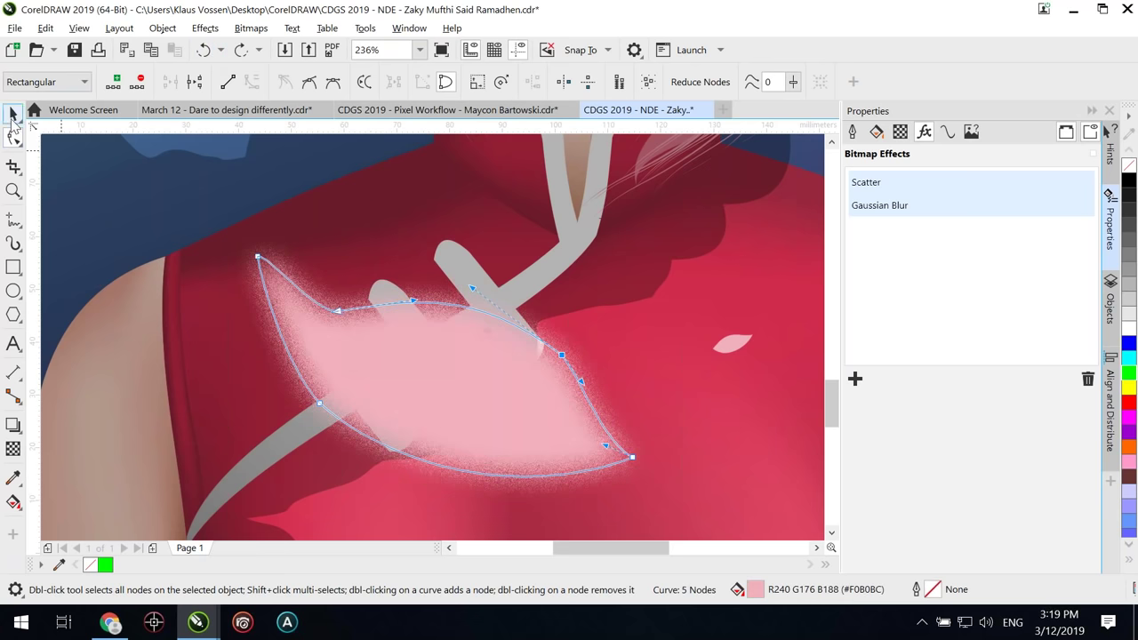
left_click(12, 114)
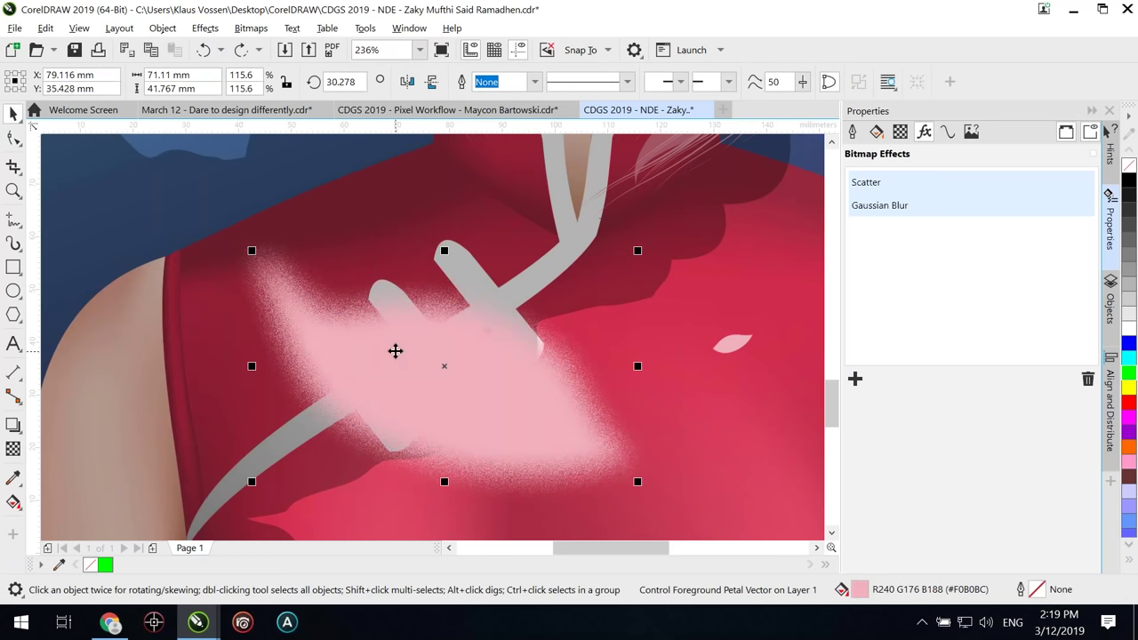
Step: Switch to the March 12 - Dare to design differently.cdr deck and show it as a full-screen preview
left_click(224, 113)
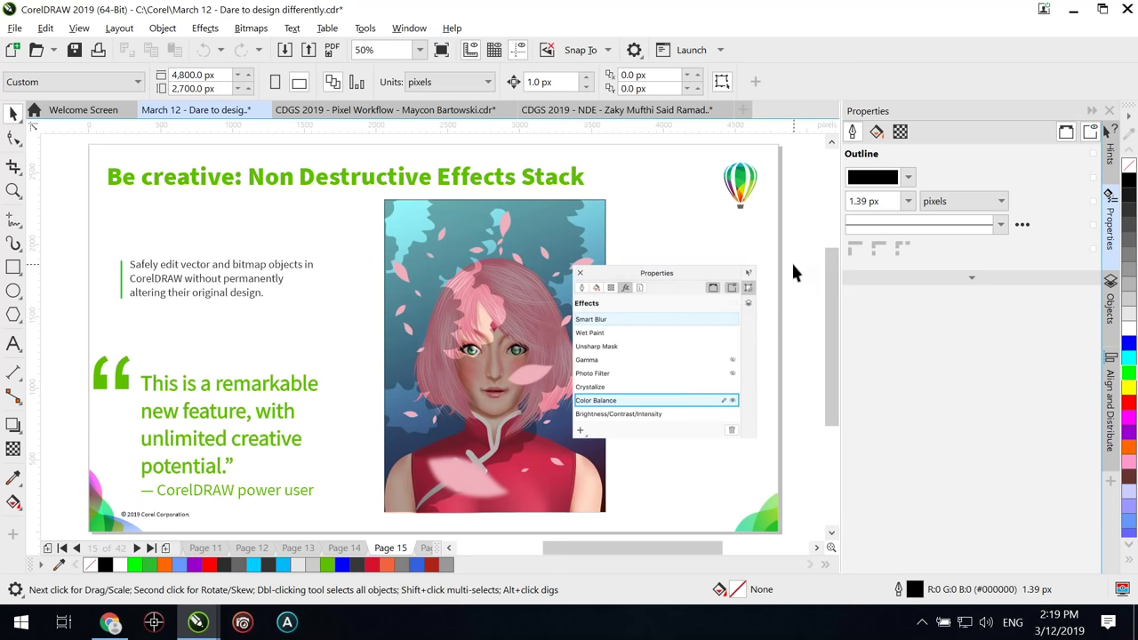
key("F9")
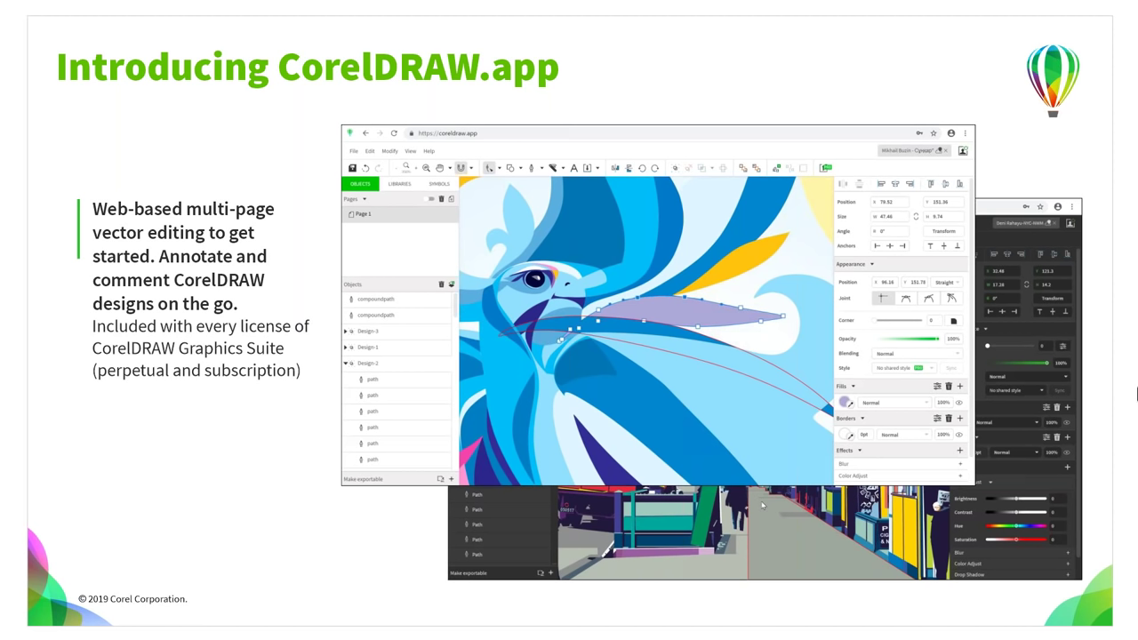
Step: Leave the slide preview, switch to CorelDRAW.app in Chrome, and open the New from Template gallery
key("Escape")
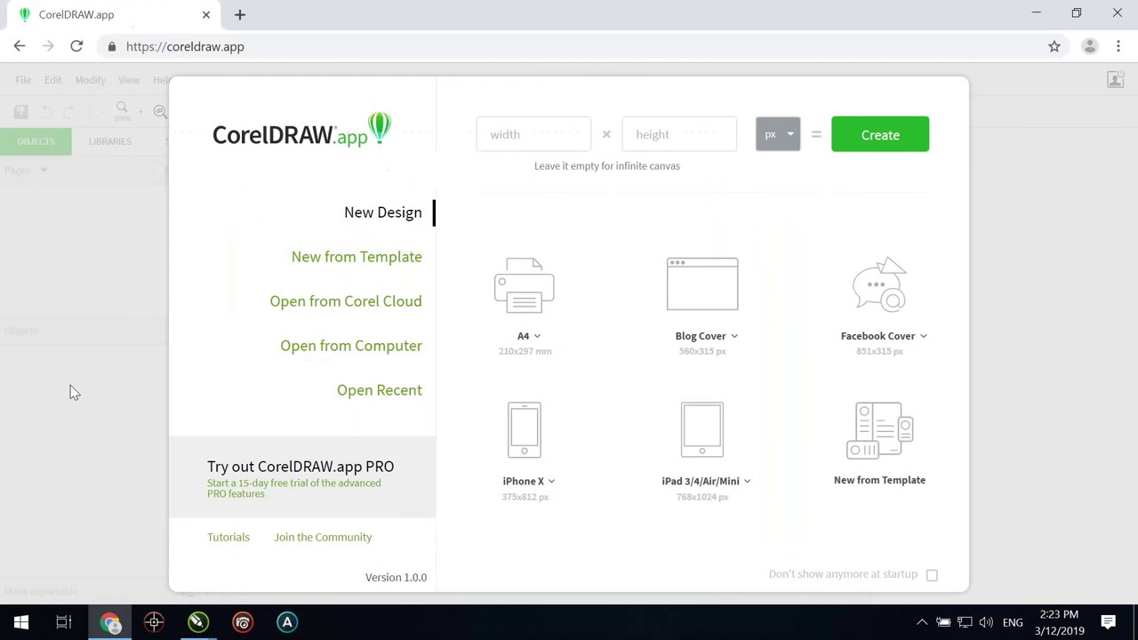
key("alt+Tab")
left_click(384, 260)
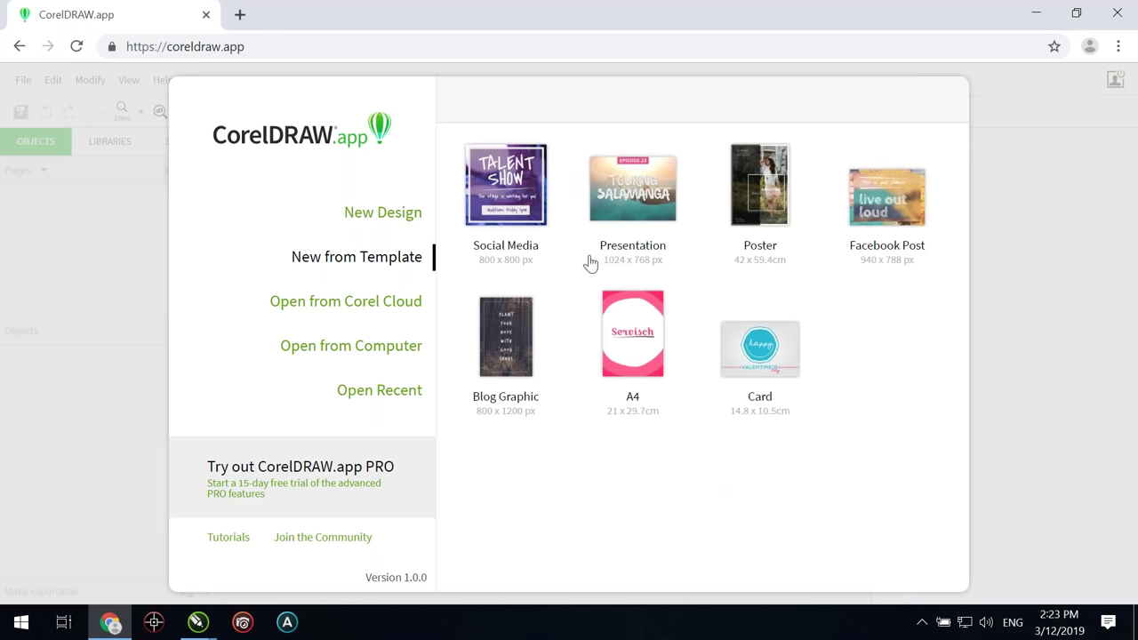
Step: Browse the Social Media templates and start a design from the vintage car restore template
left_click(506, 186)
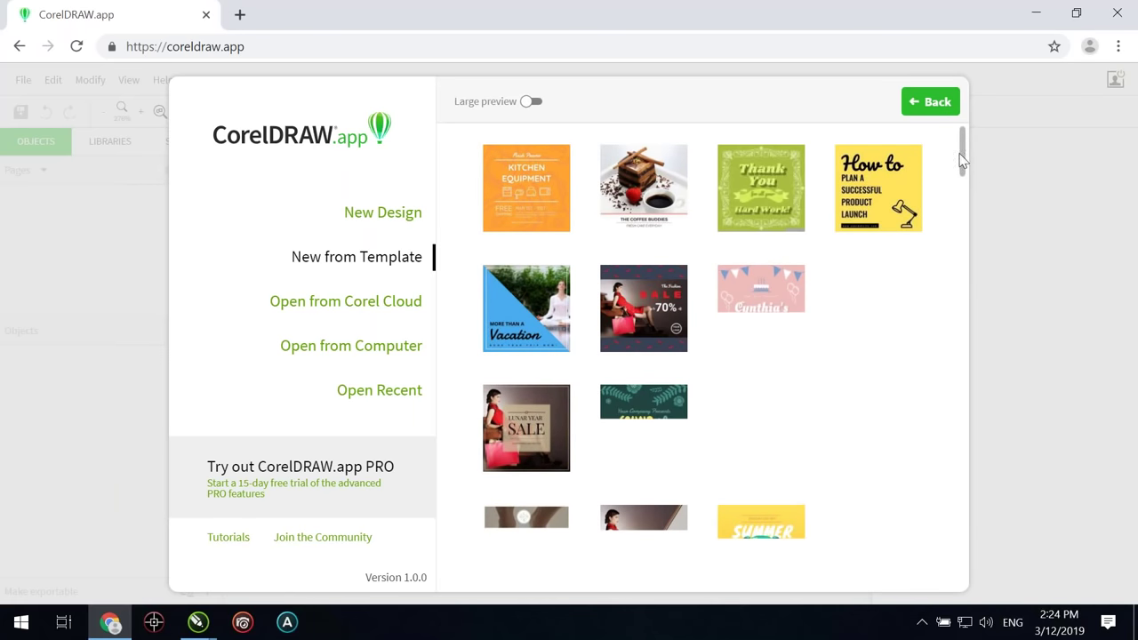
left_click_drag(961, 151, 958, 346)
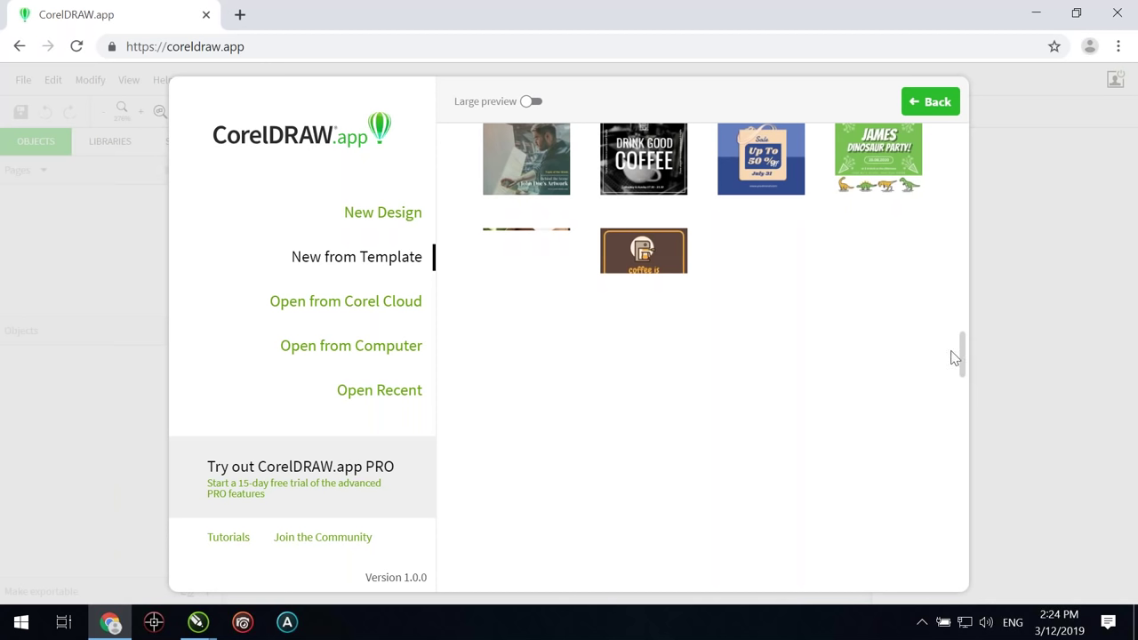
left_click_drag(960, 354, 960, 222)
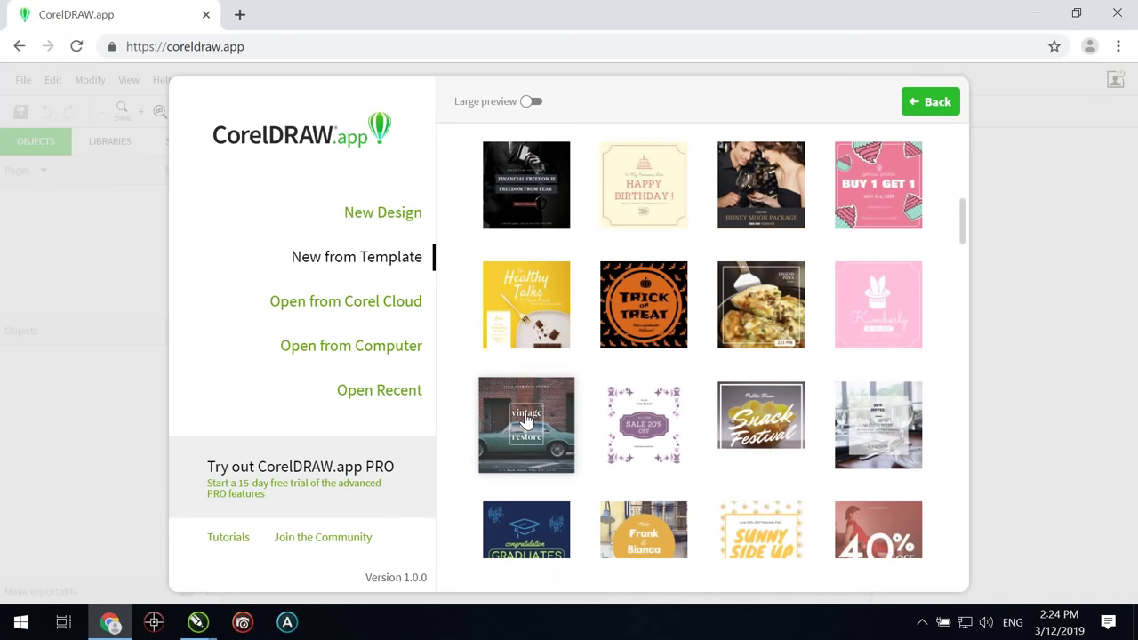
left_click(526, 420)
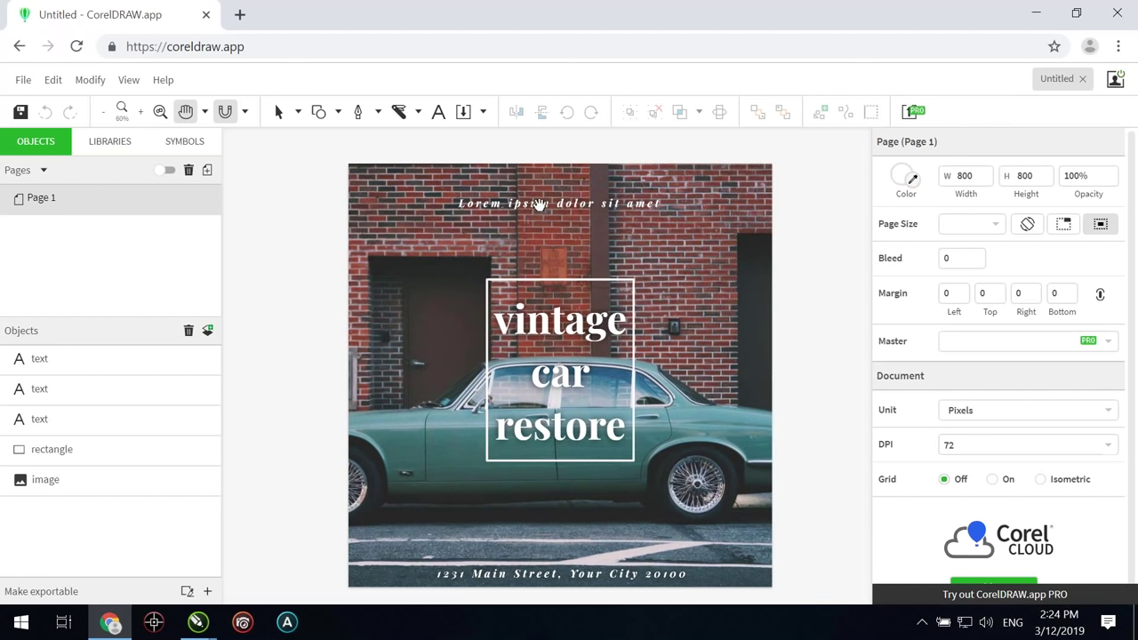
Step: Select the 'vintage car restore' title text and lower its opacity to 67%
left_click(279, 114)
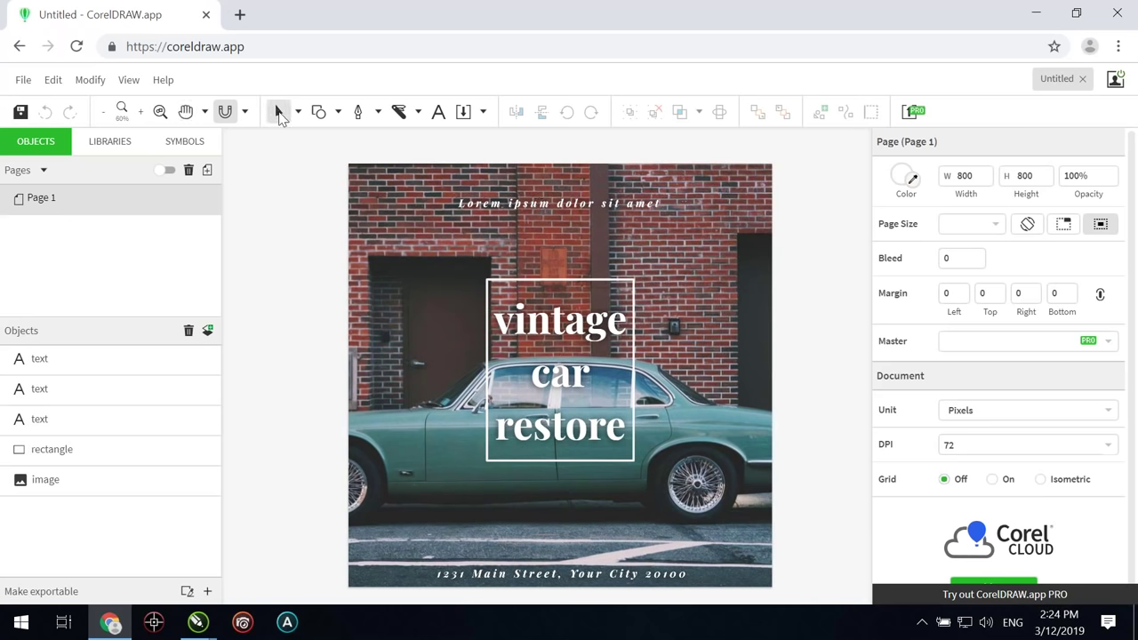
left_click(518, 325)
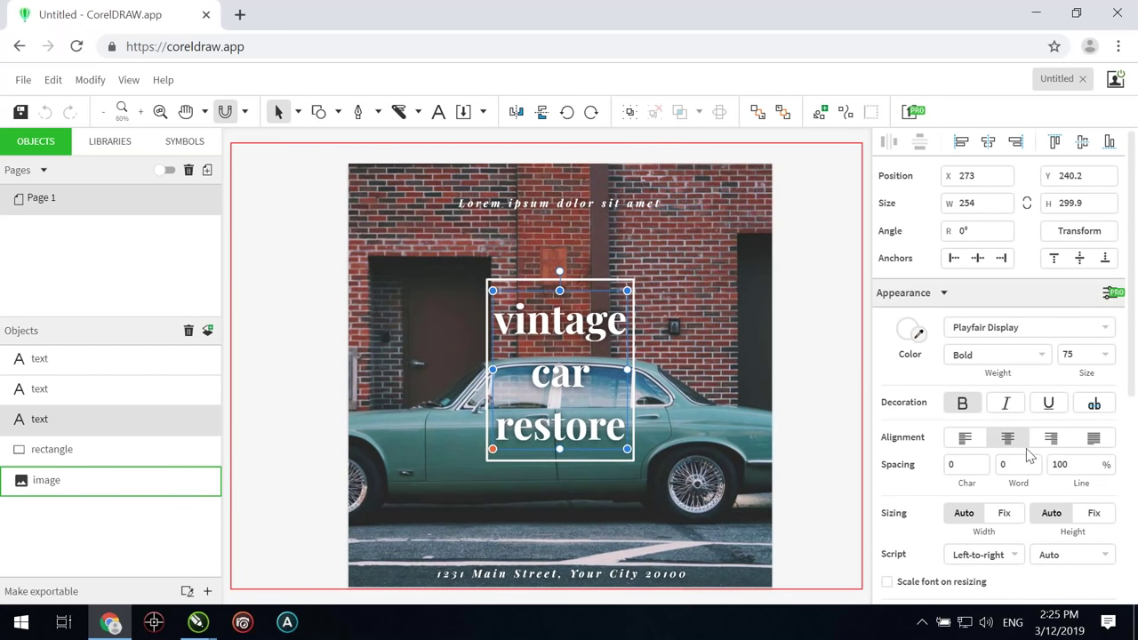
scroll(944, 468, "down", 1)
scroll(944, 469, "down", 3)
left_click_drag(1068, 436, 1029, 436)
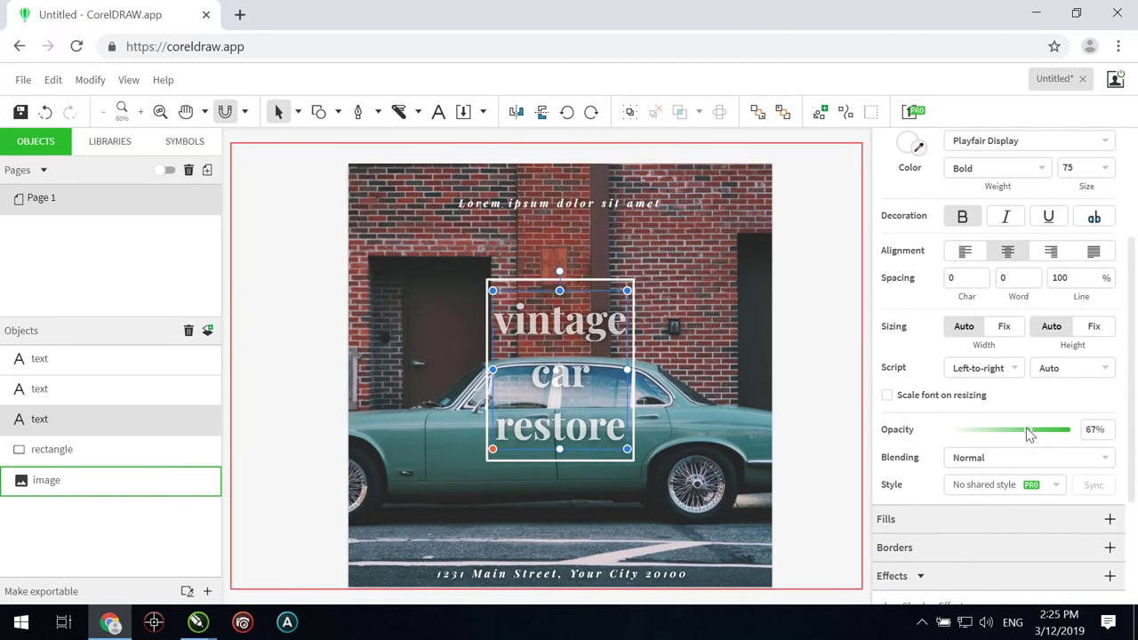
scroll(1016, 428, "up", 1)
scroll(1016, 429, "up", 3)
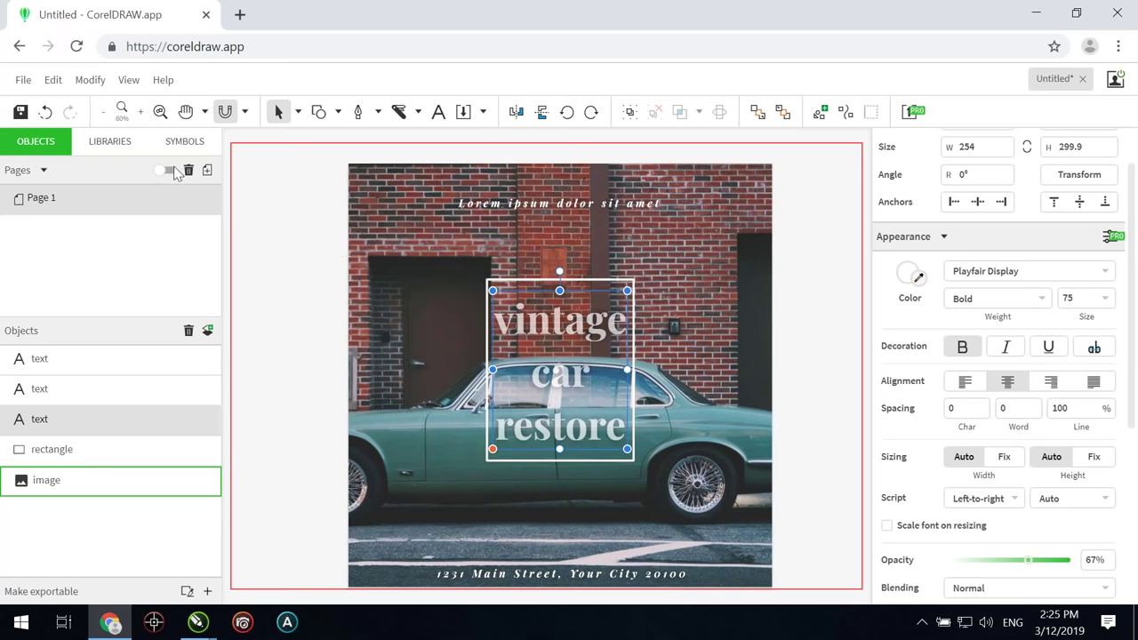
left_click(24, 82)
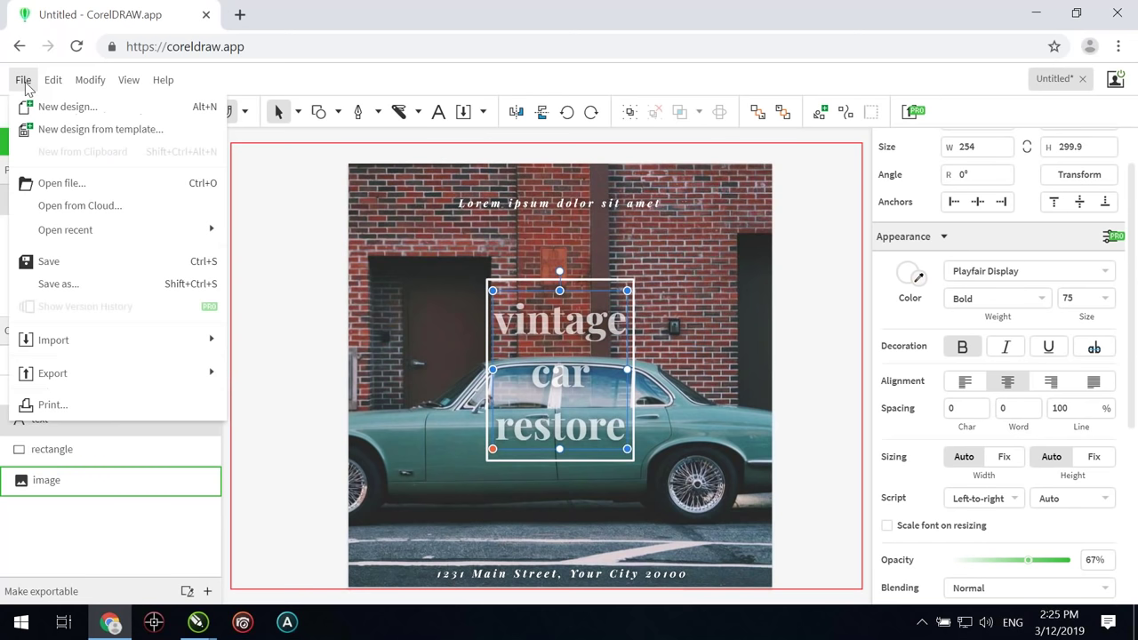
Step: Open the blue bird design from Corel Cloud in a new document tab
left_click(100, 207)
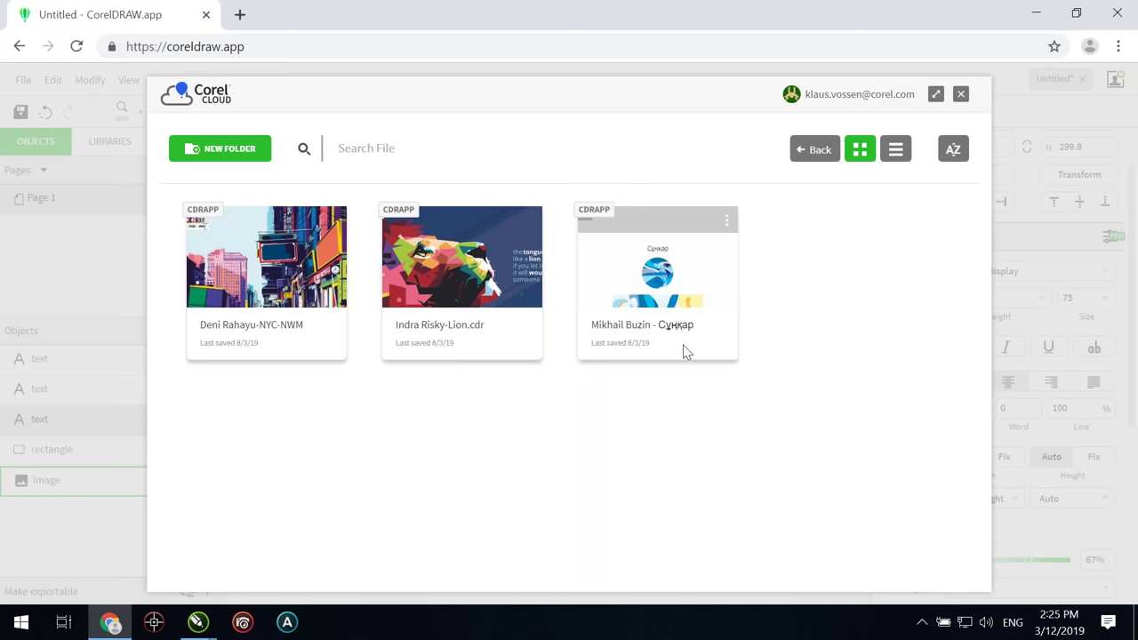
left_click(655, 283)
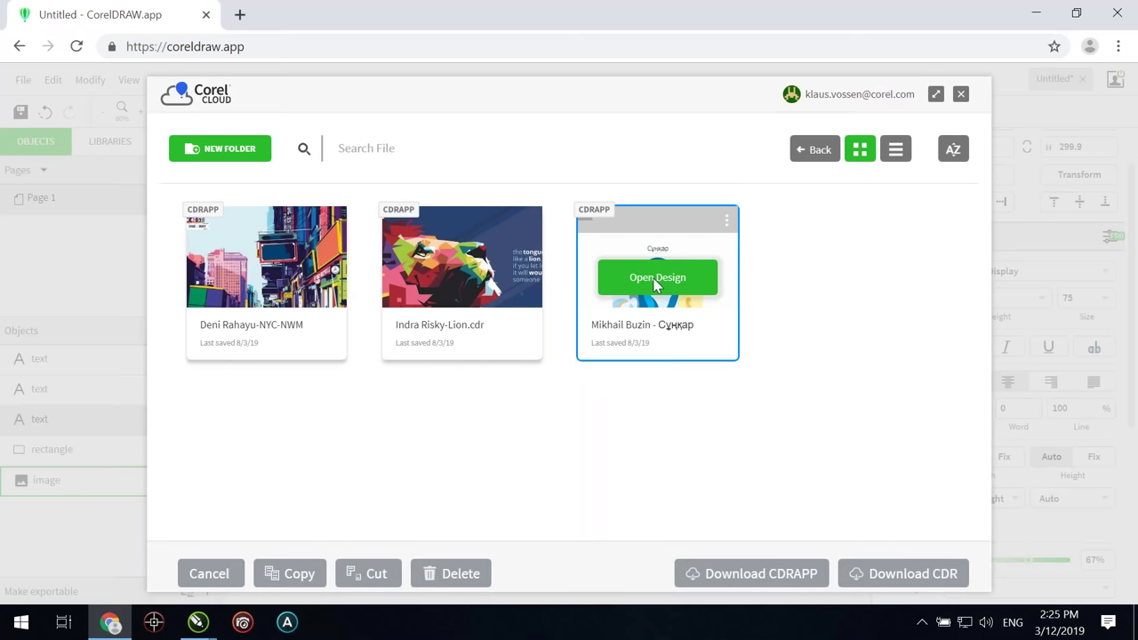
left_click(655, 279)
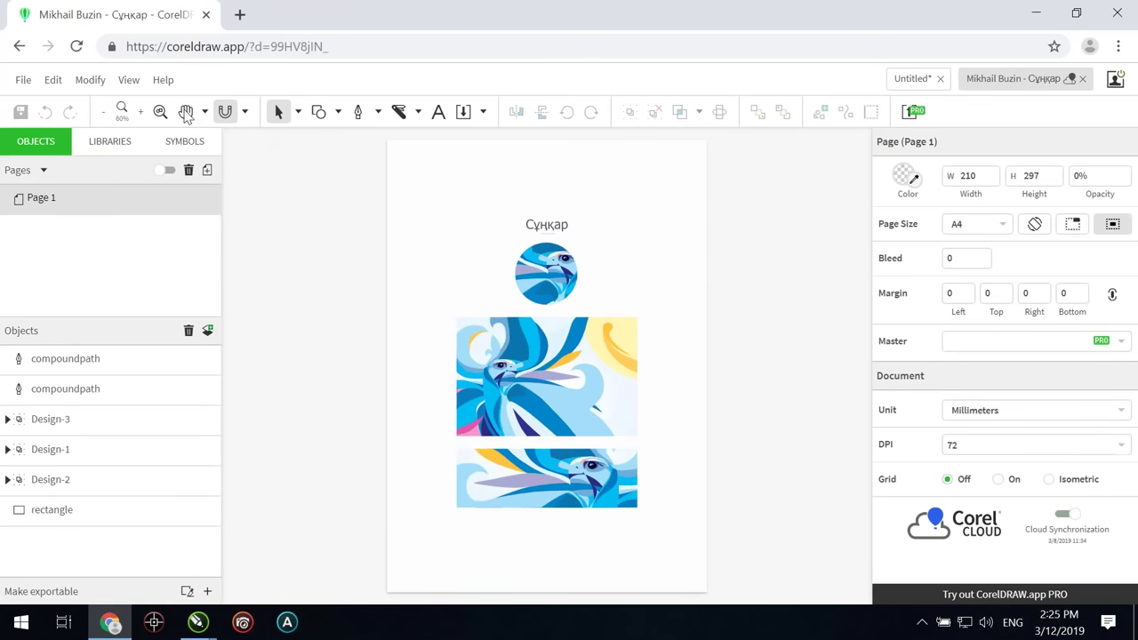
Step: Zoom in on the bird's head with a zoom marquee, then switch to the Pan tool
left_click(204, 112)
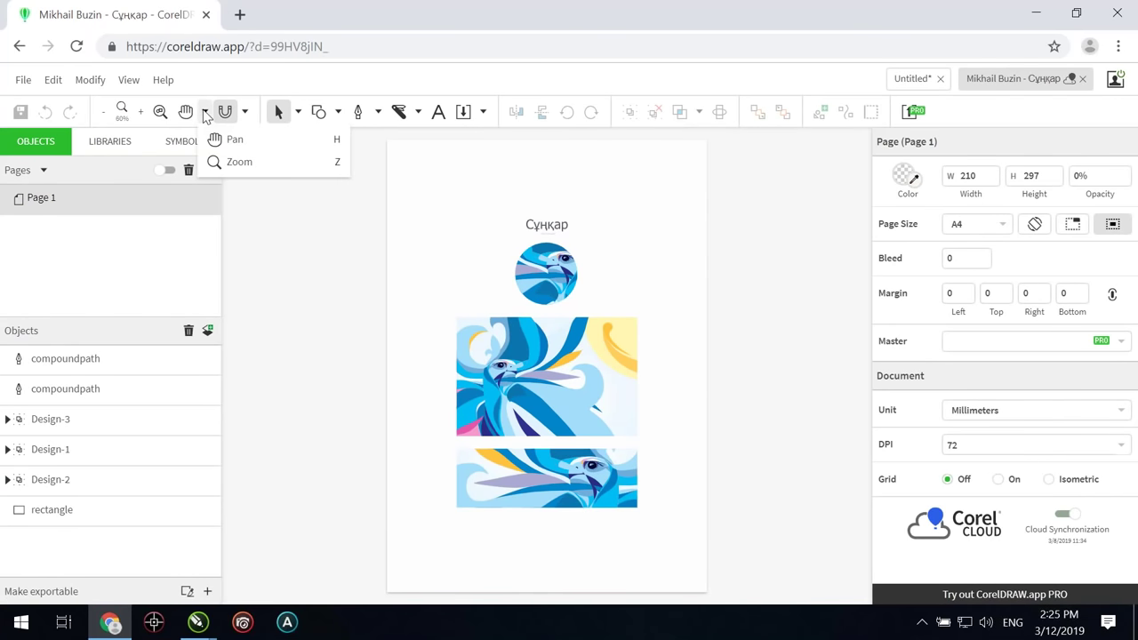
left_click(215, 162)
left_click_drag(465, 344, 619, 431)
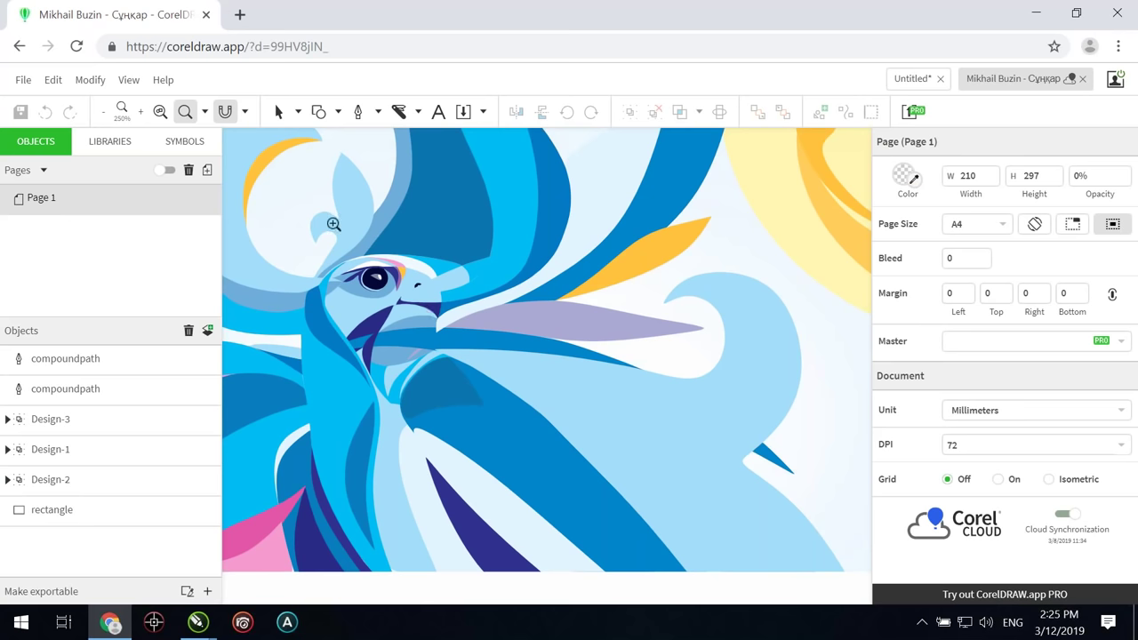
left_click(205, 113)
left_click(229, 139)
Step: Select the purple beak path inside its group and pick the node at its tip
left_click(277, 112)
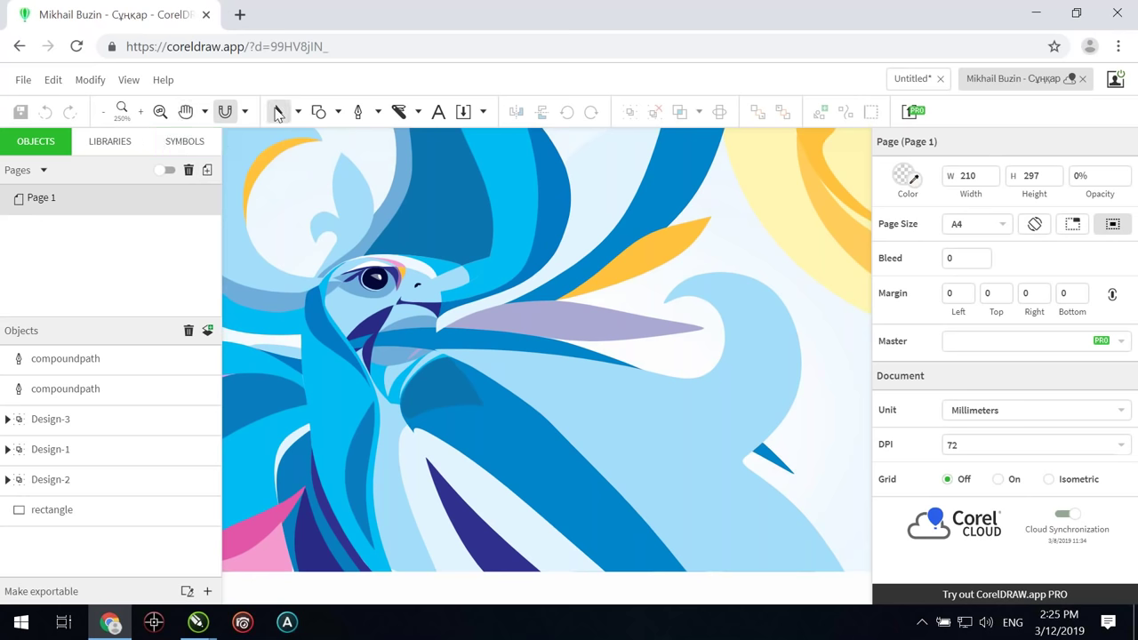
left_click(566, 335)
double_click(566, 335)
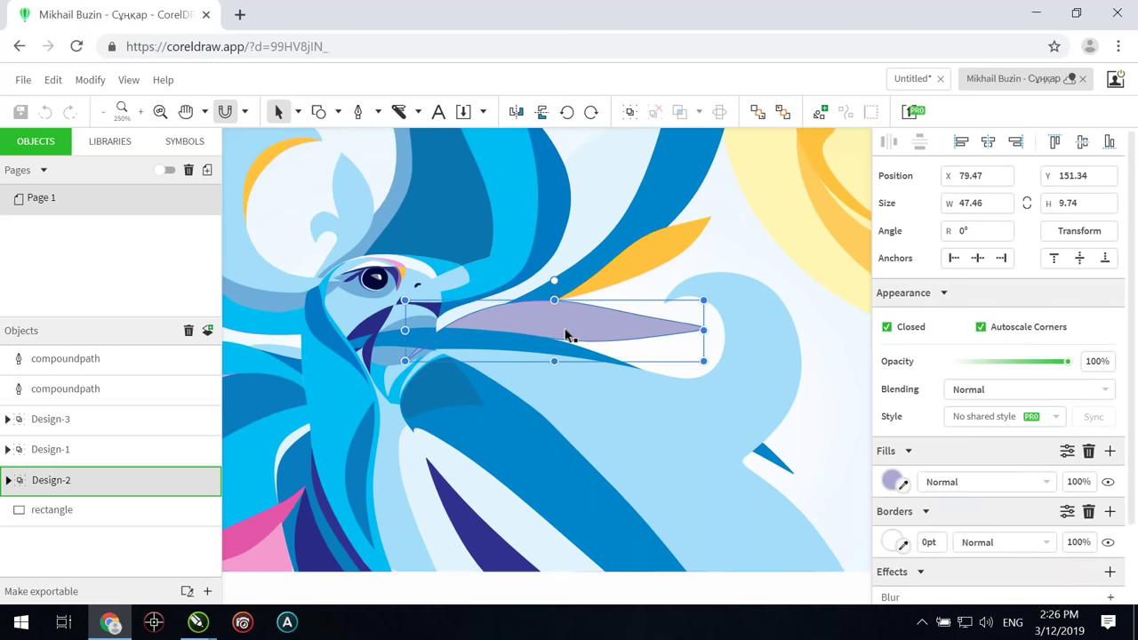
double_click(567, 332)
left_click(574, 303)
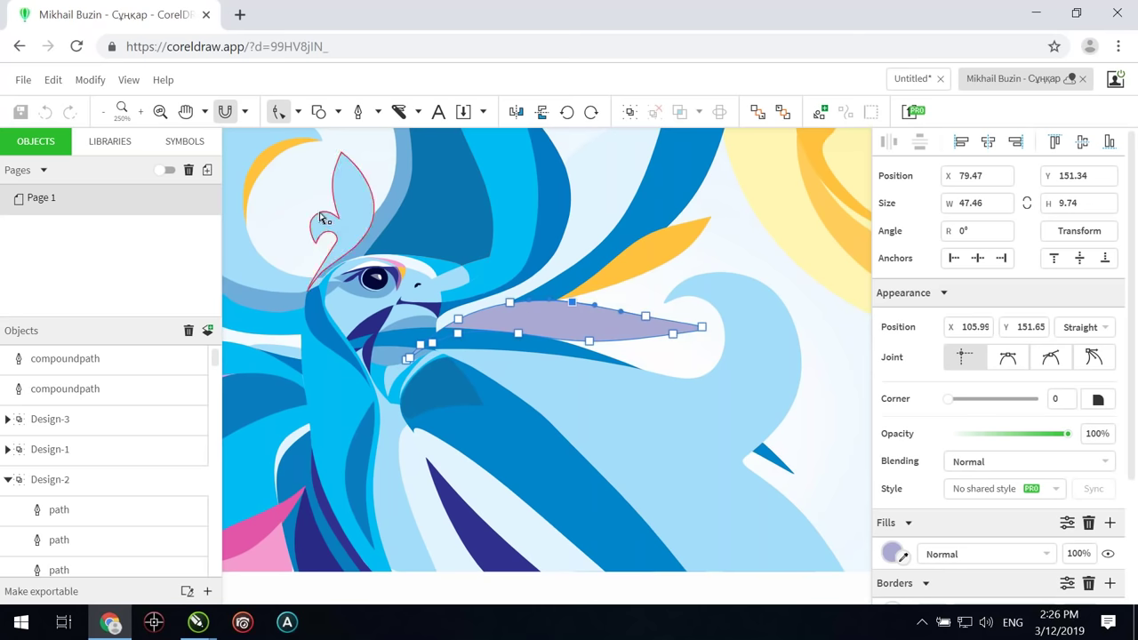
left_click(22, 80)
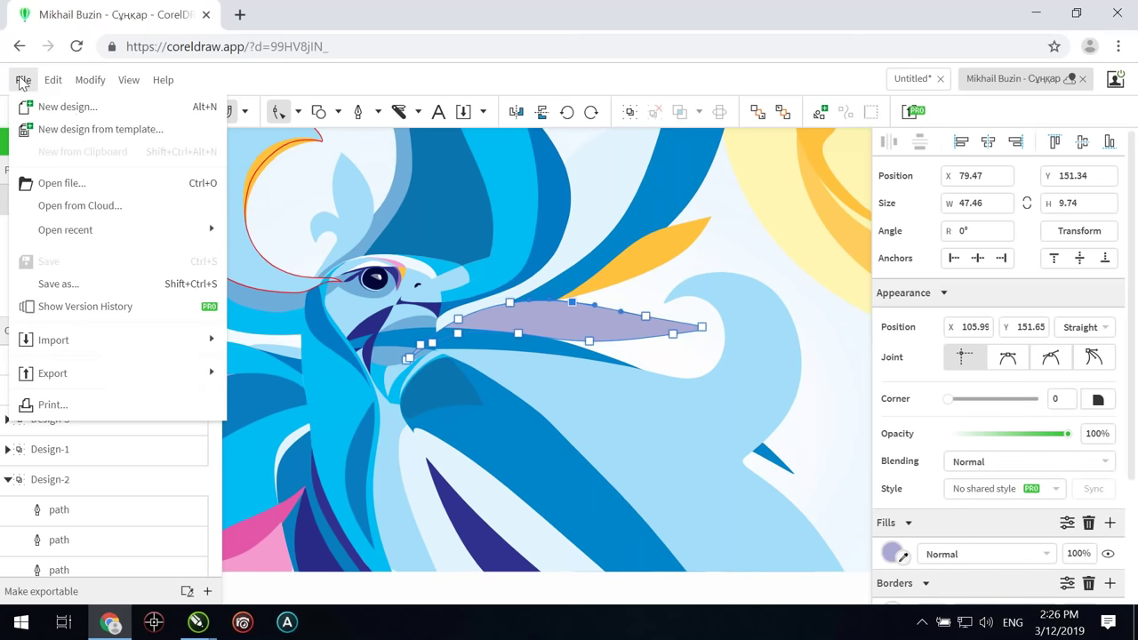
Step: Review the cloud Save As dialog and its format list, keeping CDRAPP, then close without saving
left_click(57, 284)
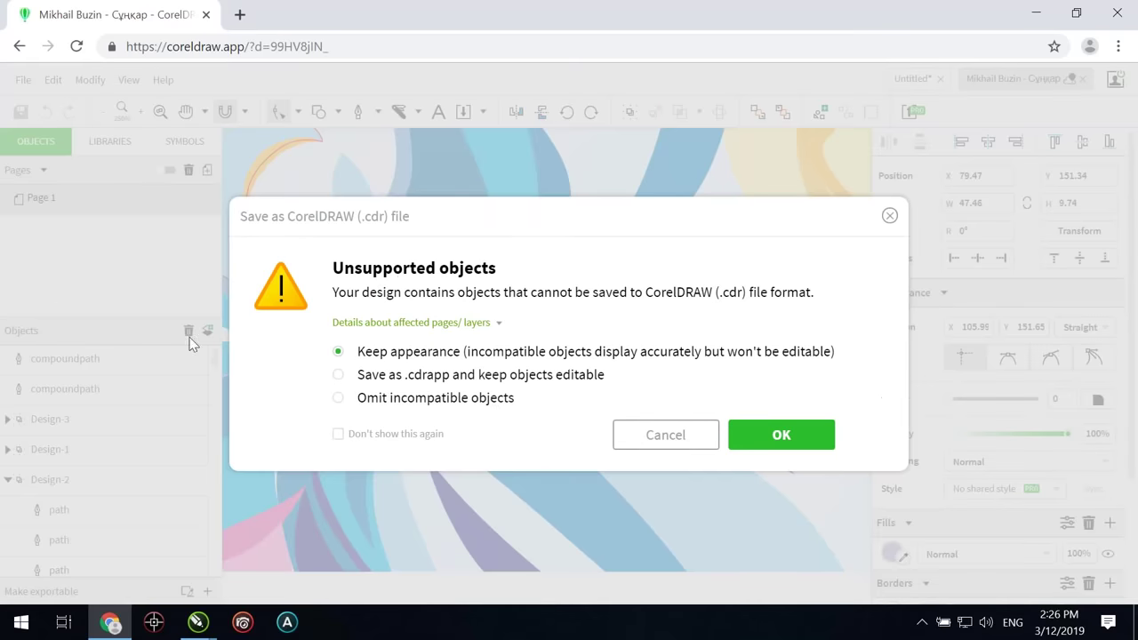
left_click(794, 436)
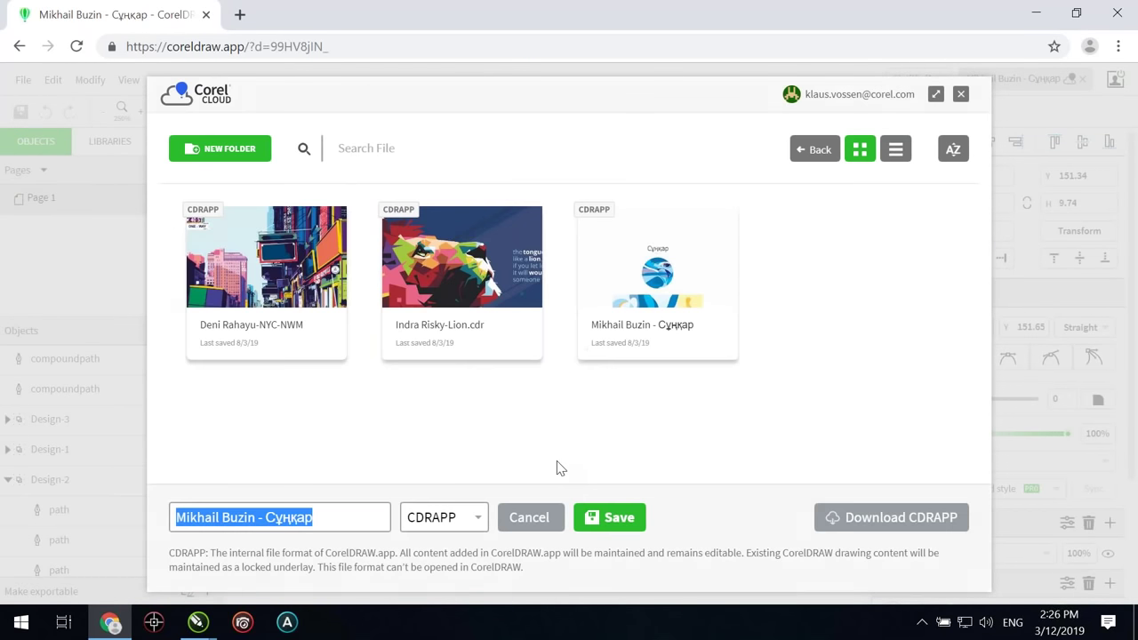
left_click(480, 522)
left_click(480, 522)
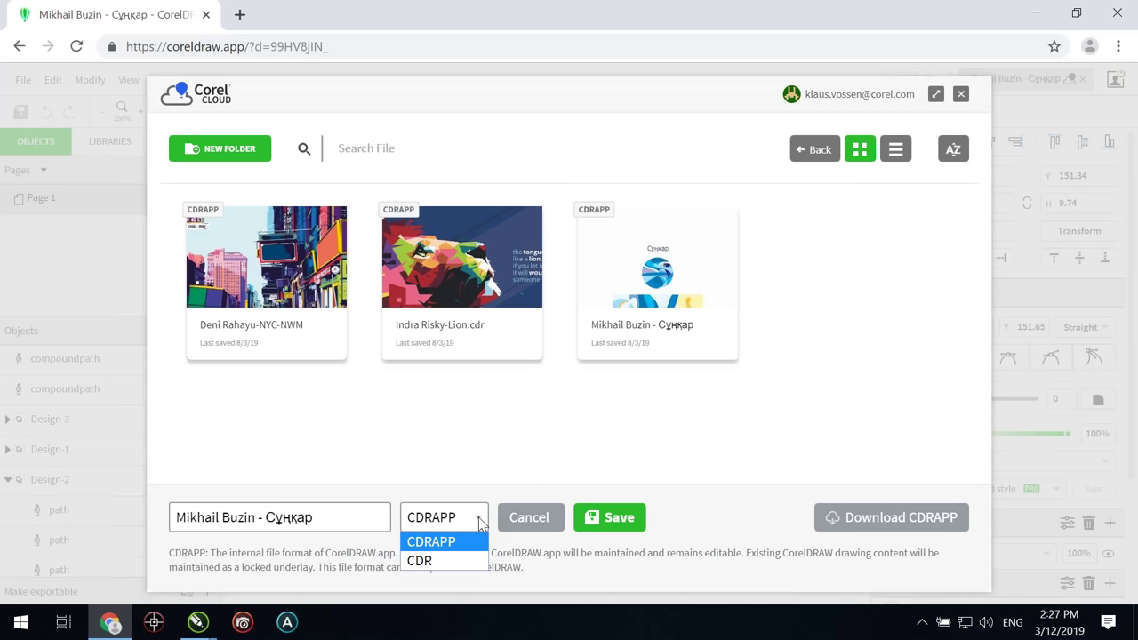
left_click(347, 98)
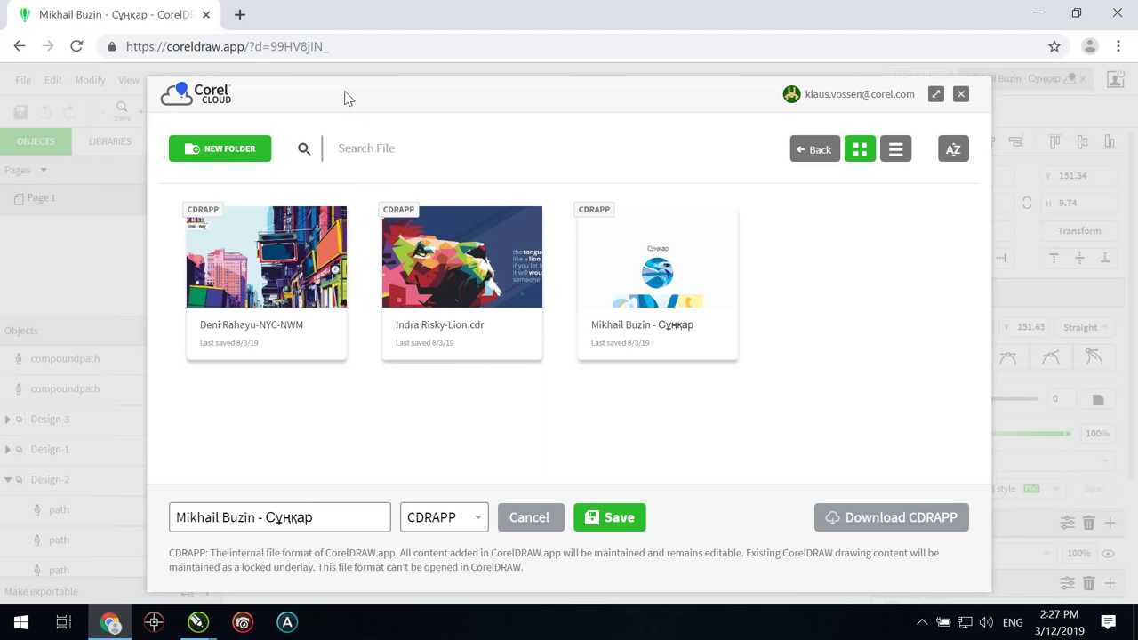
left_click(961, 94)
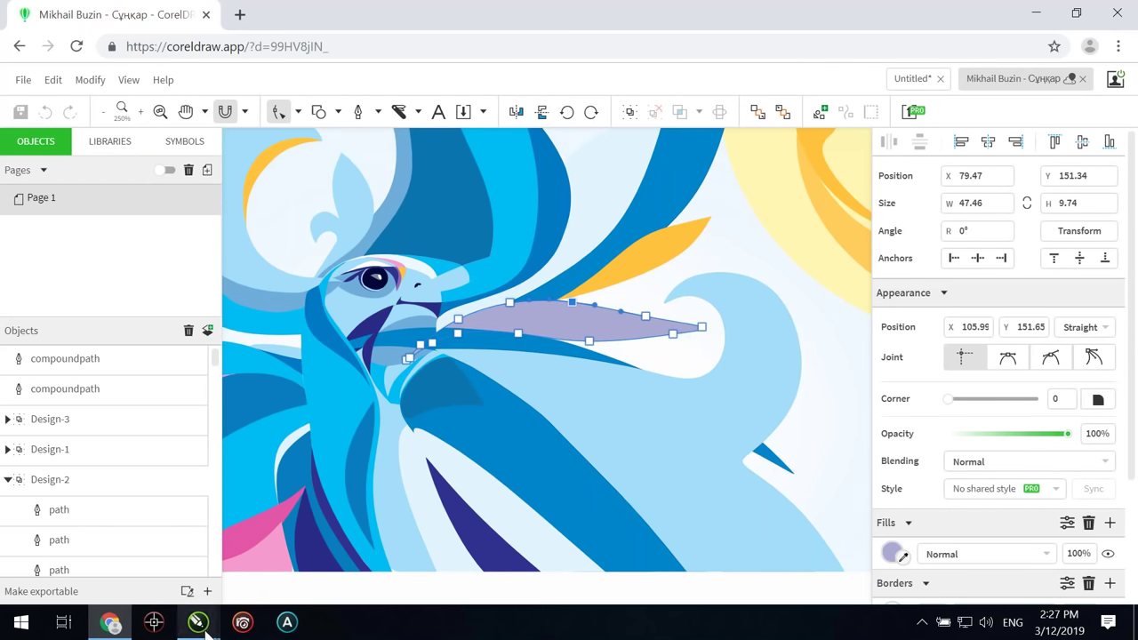
Step: Return to the March 12 deck in CorelDRAW 2019 and present the page full screen
mouse_move(205, 633)
left_click(151, 555)
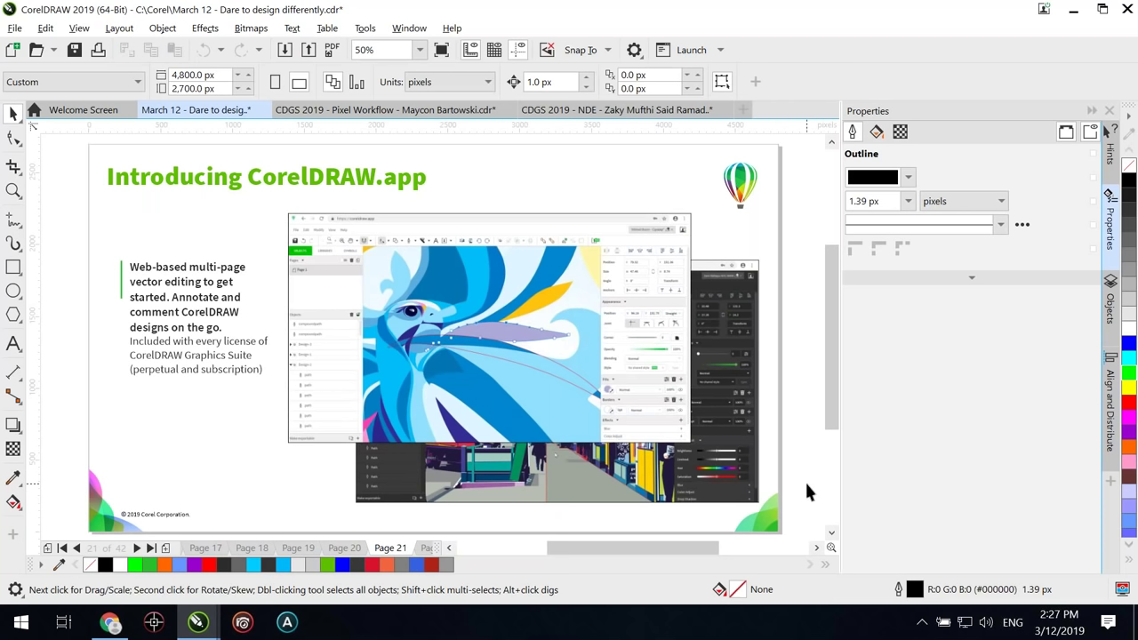
key("F9")
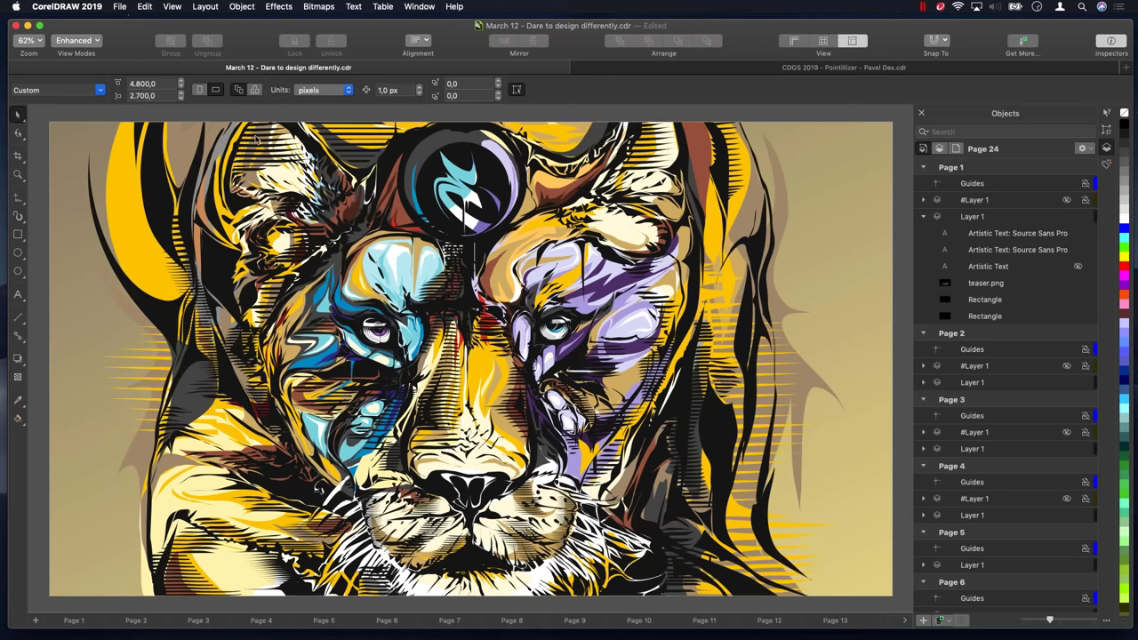
Step: Switch the lion artwork to Wireframe view and pan to bring both eyes and the nose into view
left_click(173, 9)
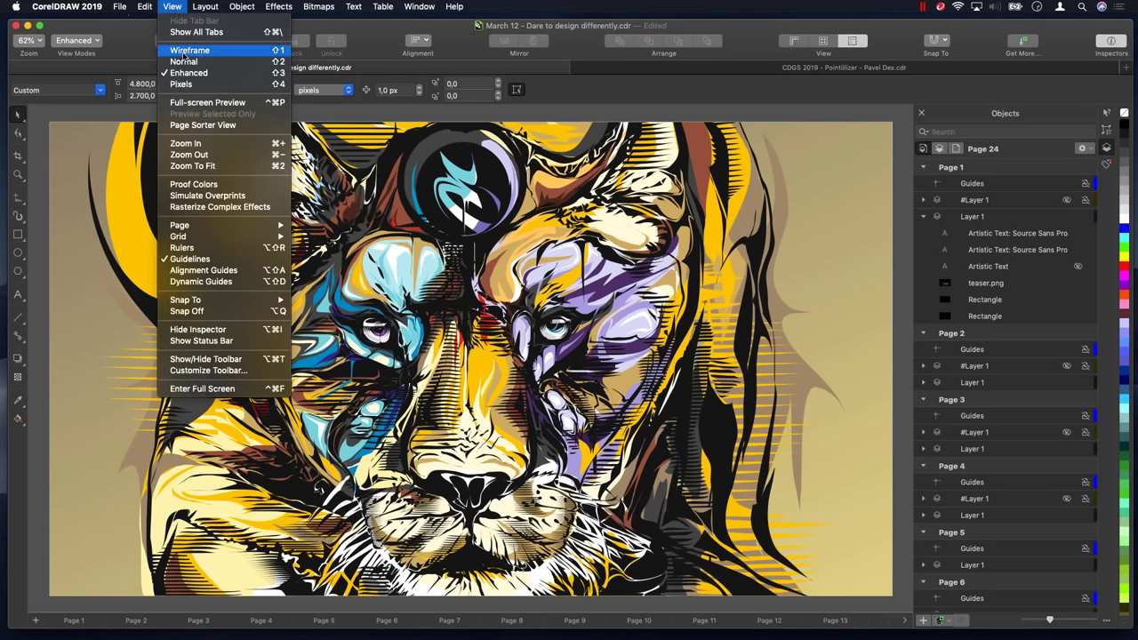
left_click(182, 52)
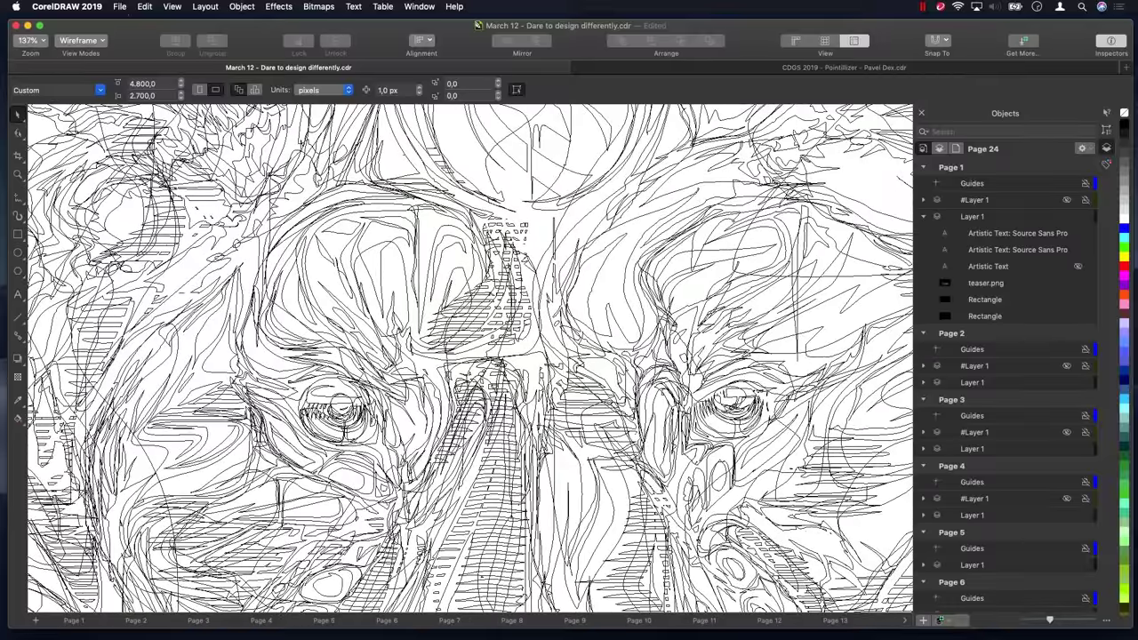
scroll(471, 356, "right", 5)
scroll(471, 356, "down", 2)
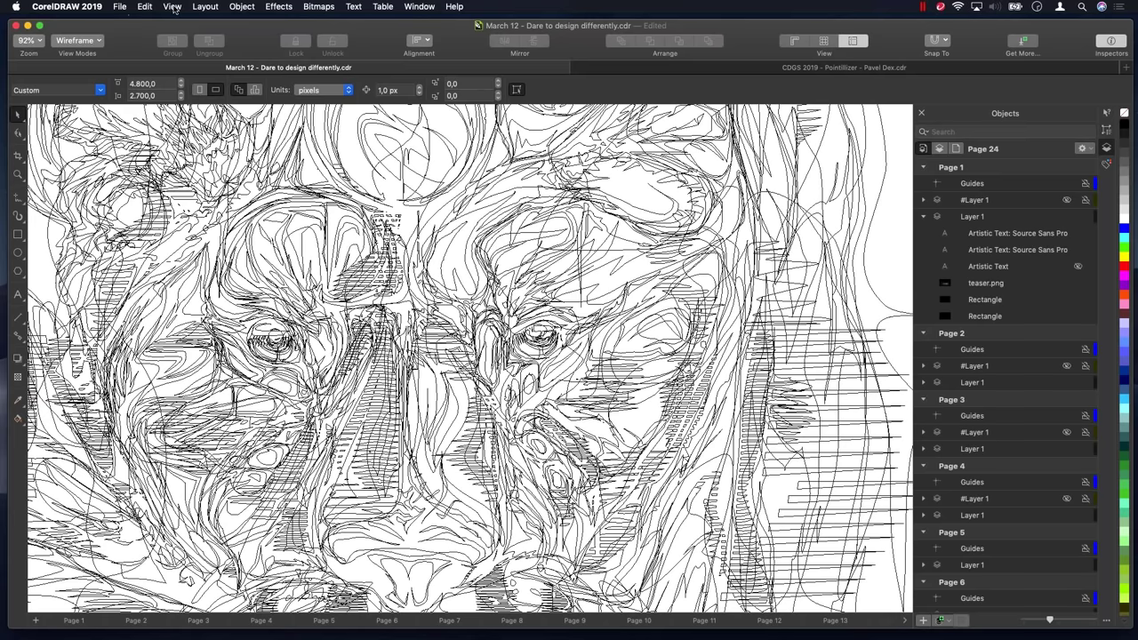
left_click(172, 7)
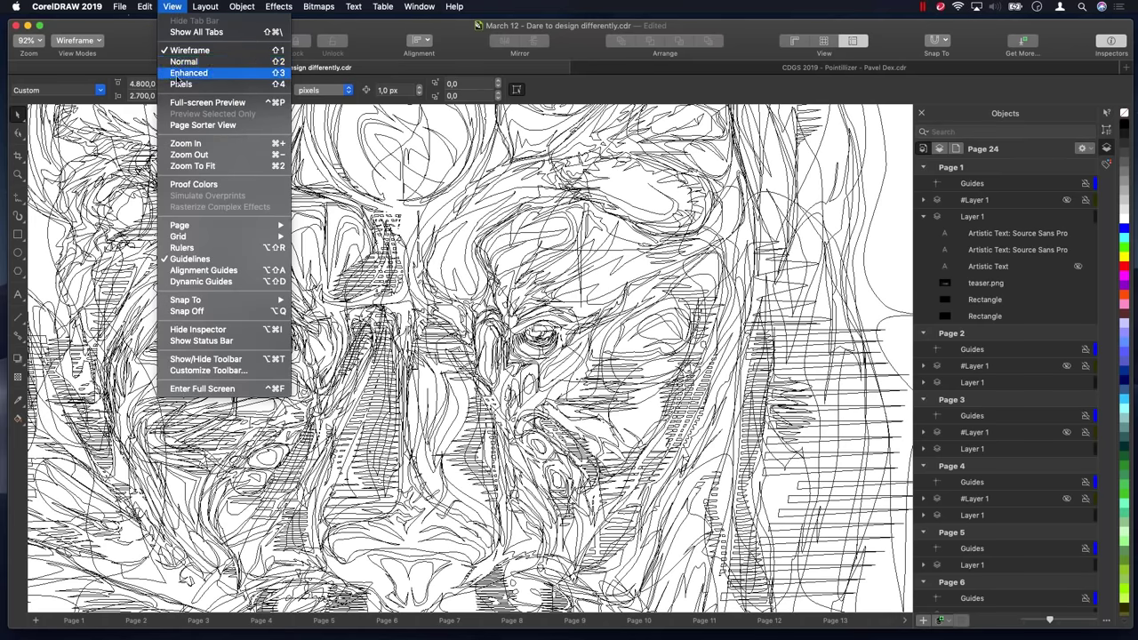
Step: Switch the lion artwork to Enhanced view, fit the whole page, then advance to Page 25
left_click(182, 73)
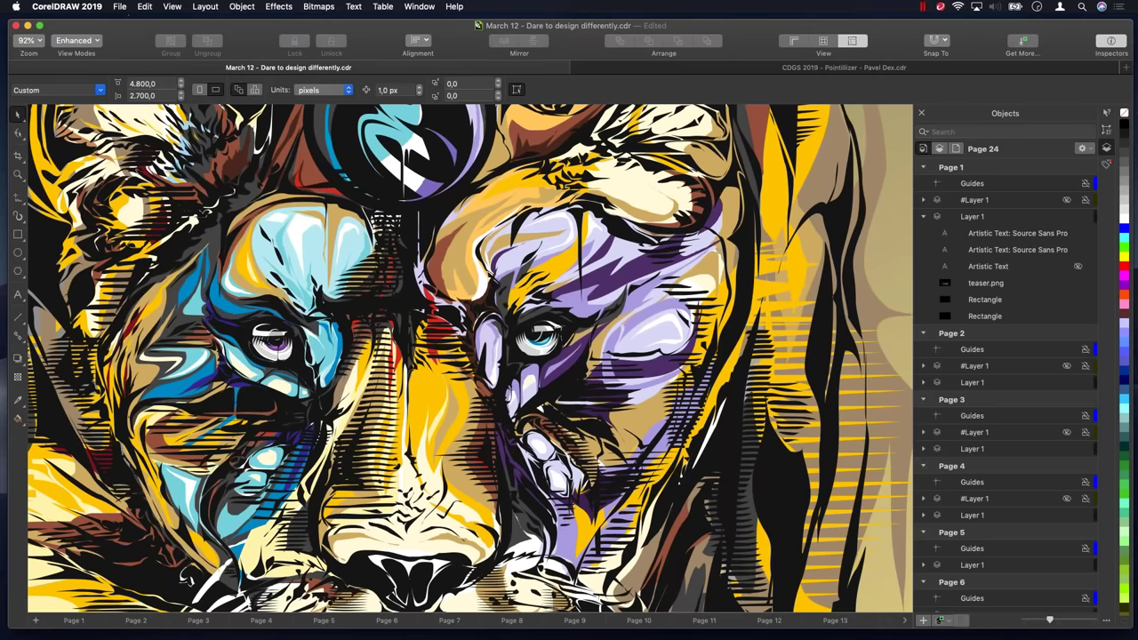
key("shift+F4")
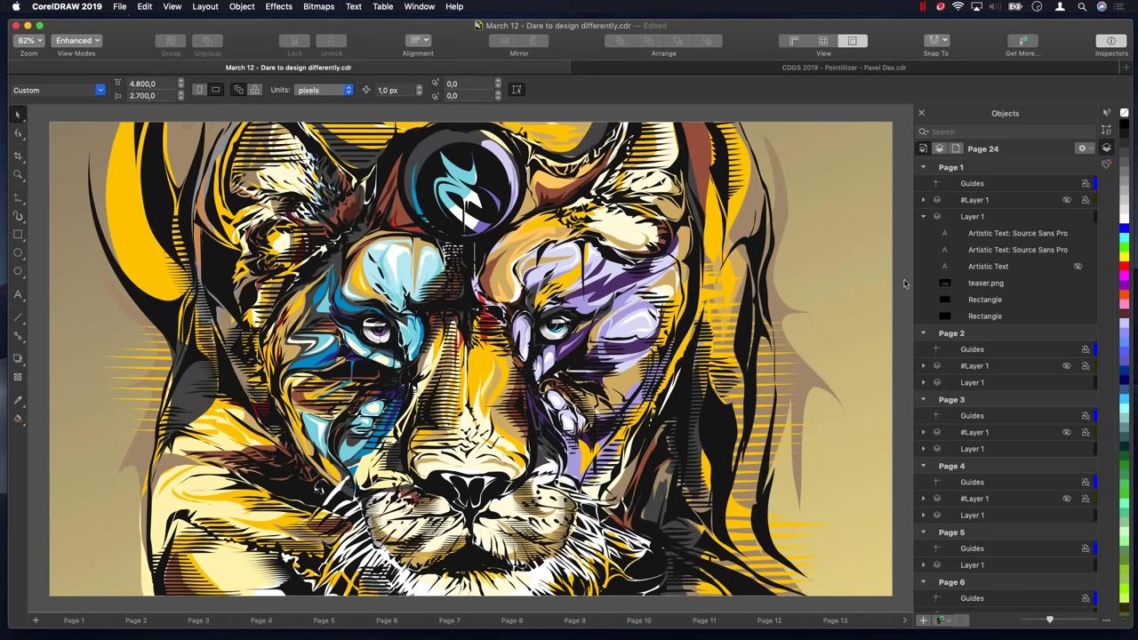
key("Page_Down")
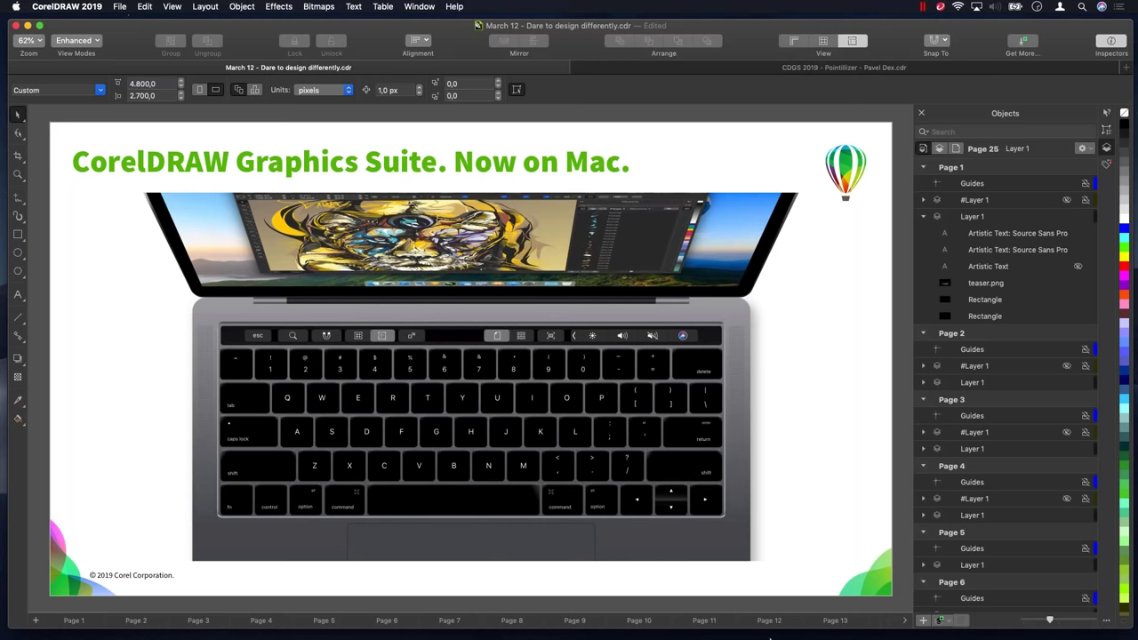
mouse_move(693, 622)
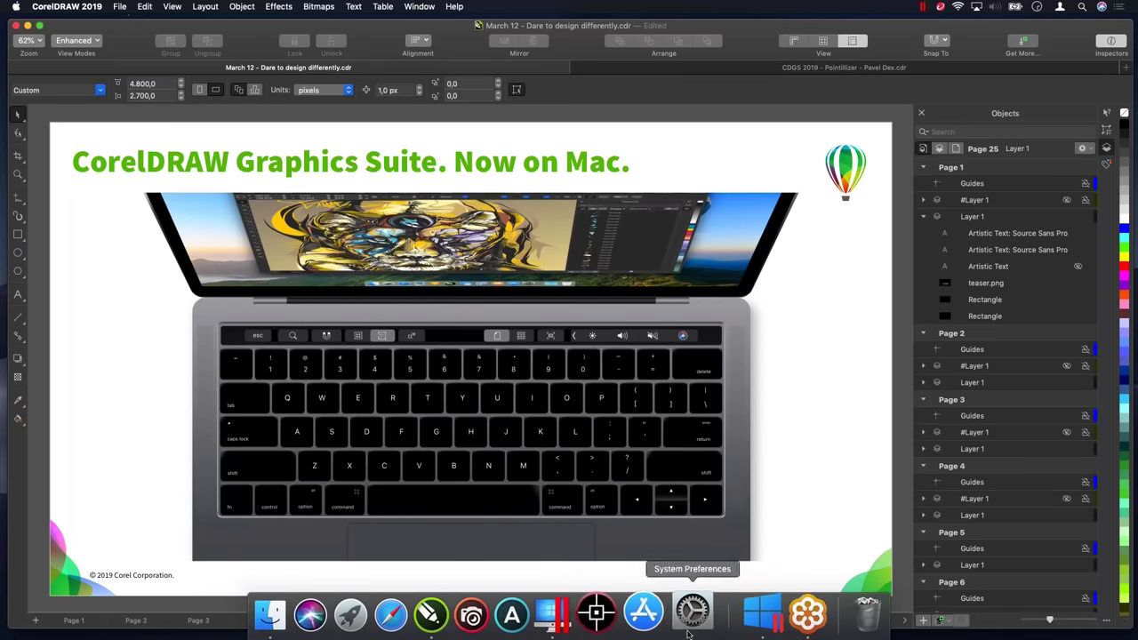
left_click(368, 613)
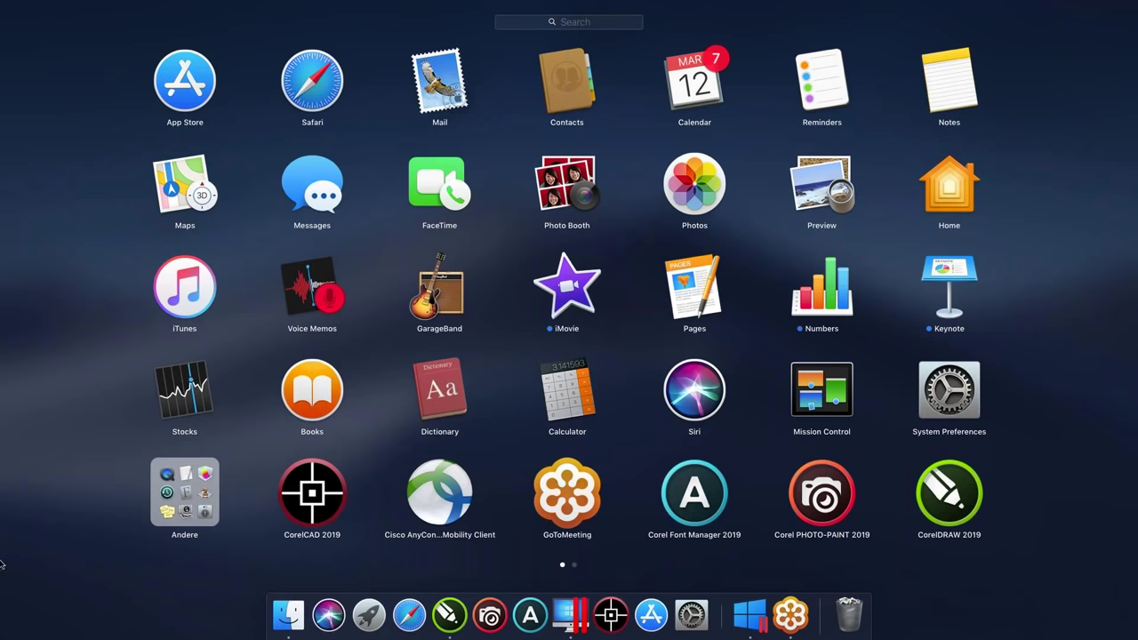
scroll(2, 565, "right", 3)
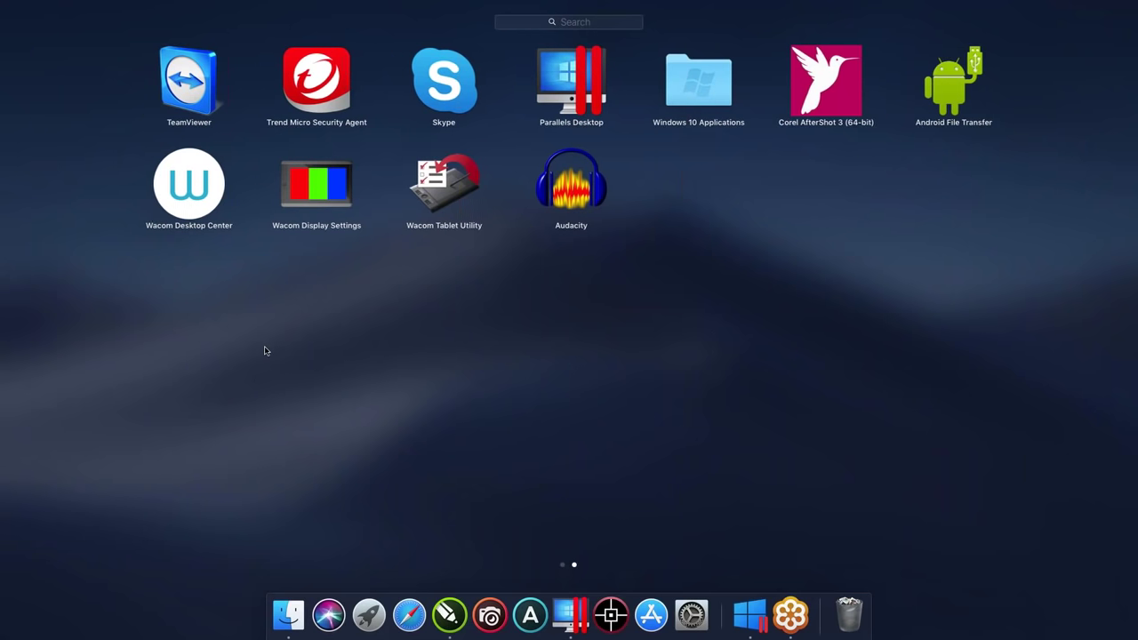
scroll(264, 351, "left", 3)
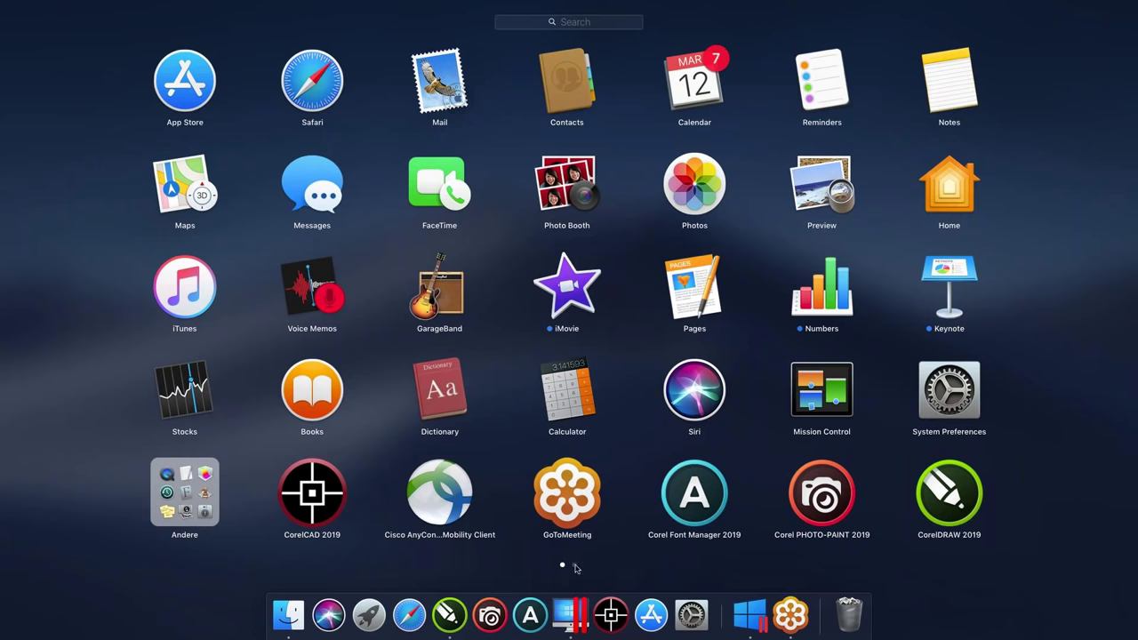
left_click(450, 615)
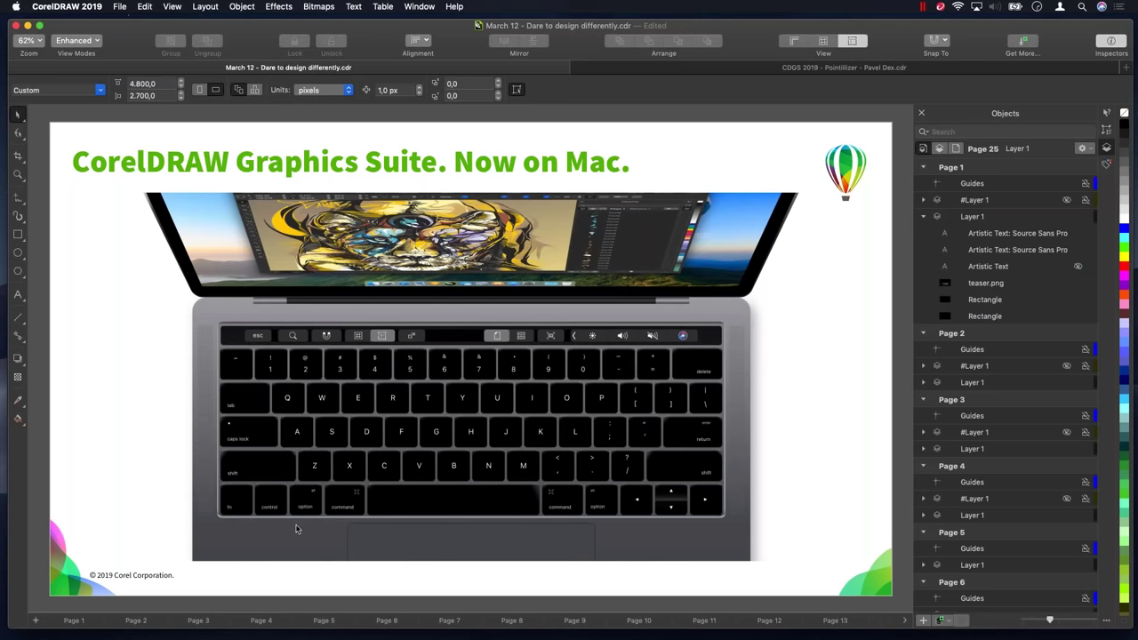
mouse_move(471, 636)
double_click(242, 169)
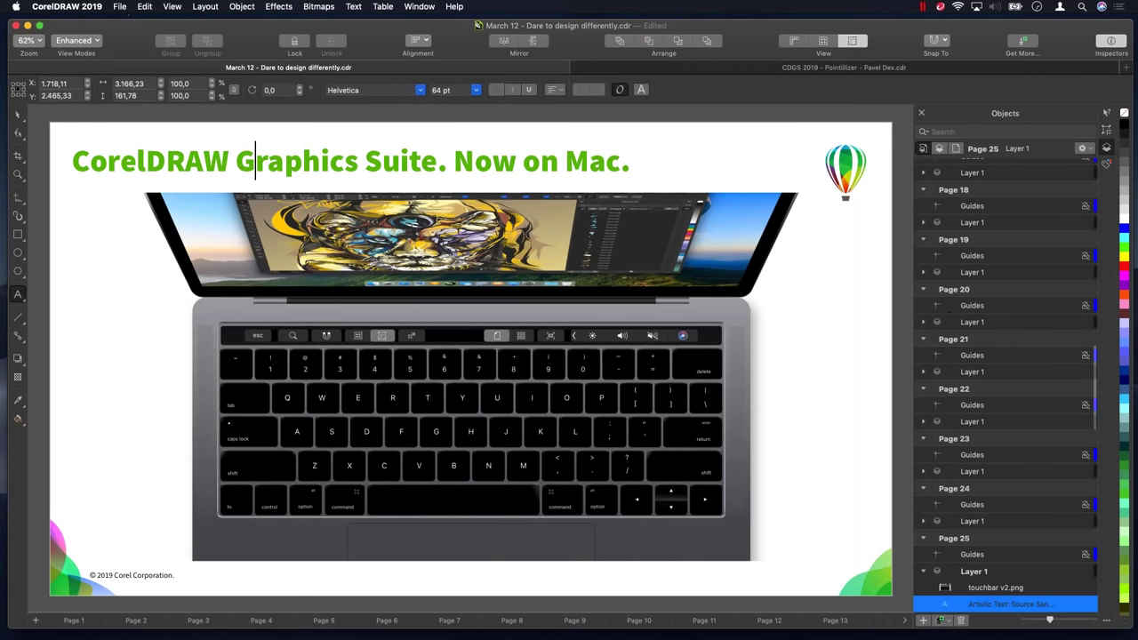
left_click_drag(236, 165, 434, 166)
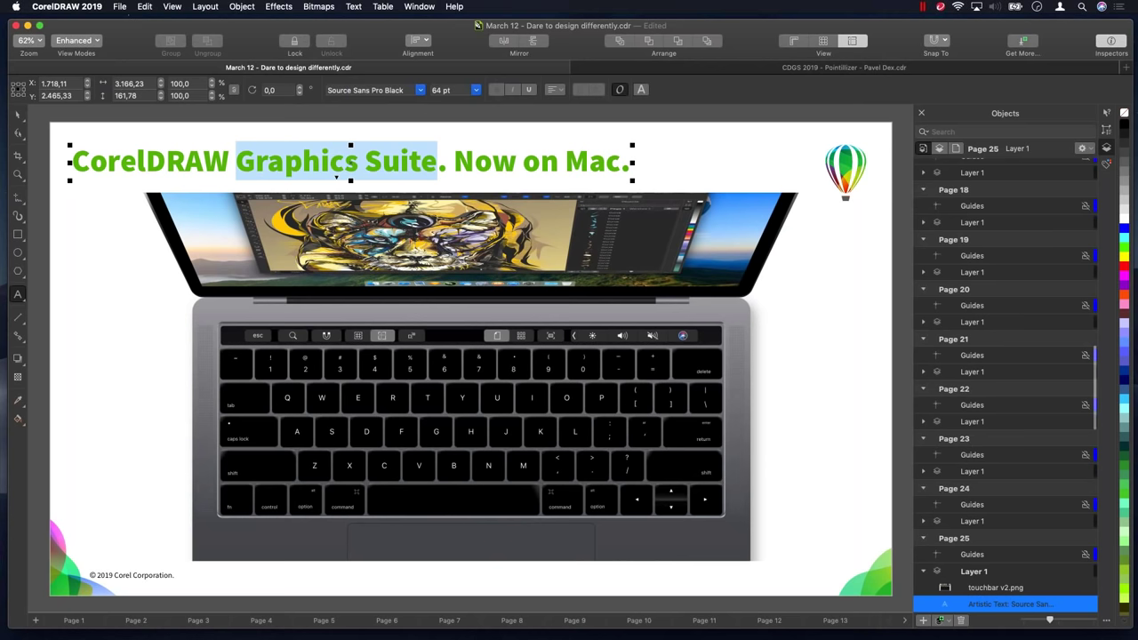
key("super+i")
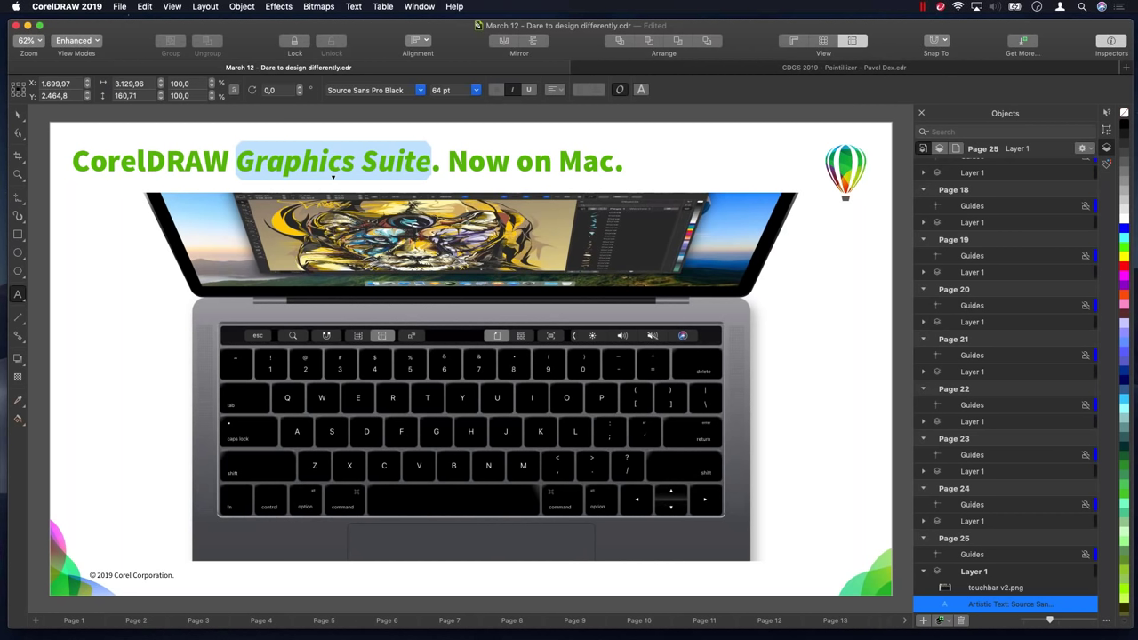
left_click(1123, 170)
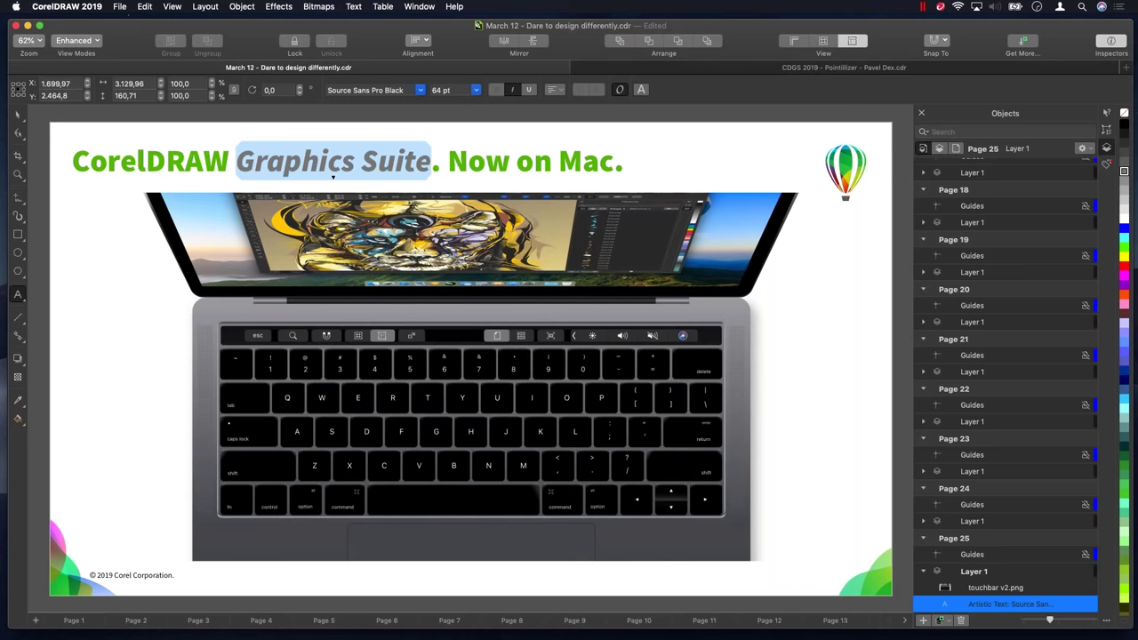
key("super+z")
key("super+z")
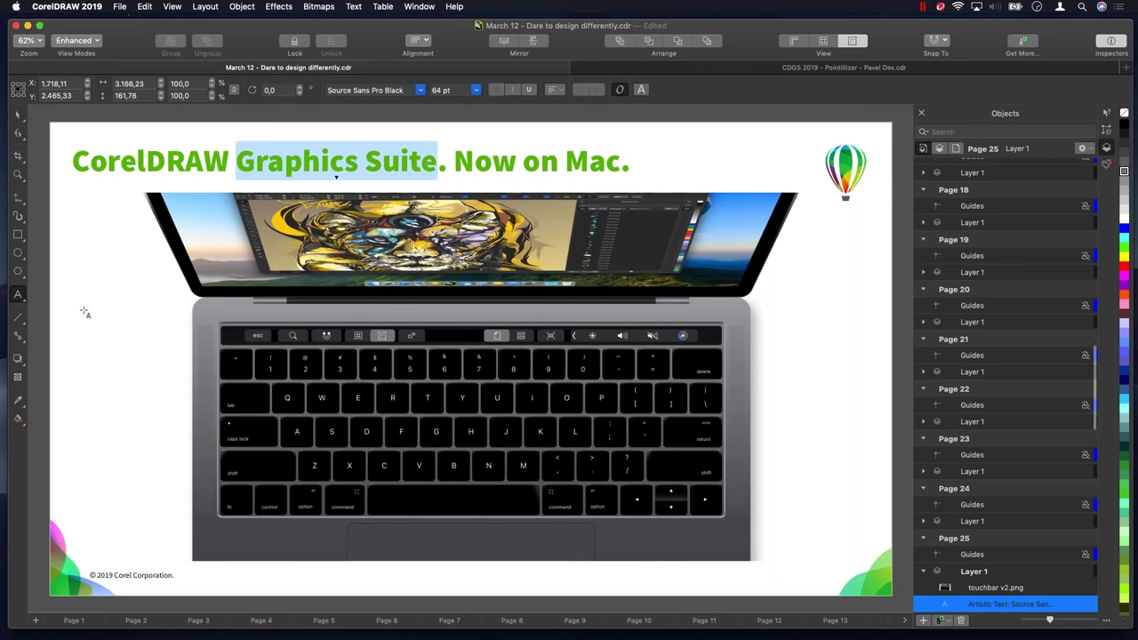
left_click(16, 117)
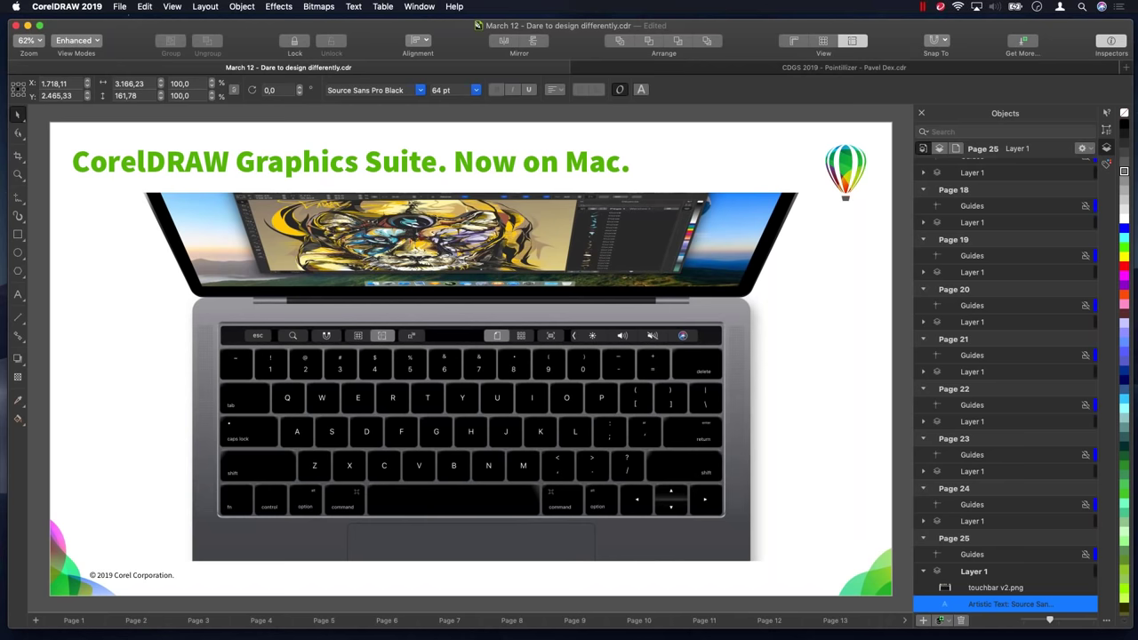
key("Escape")
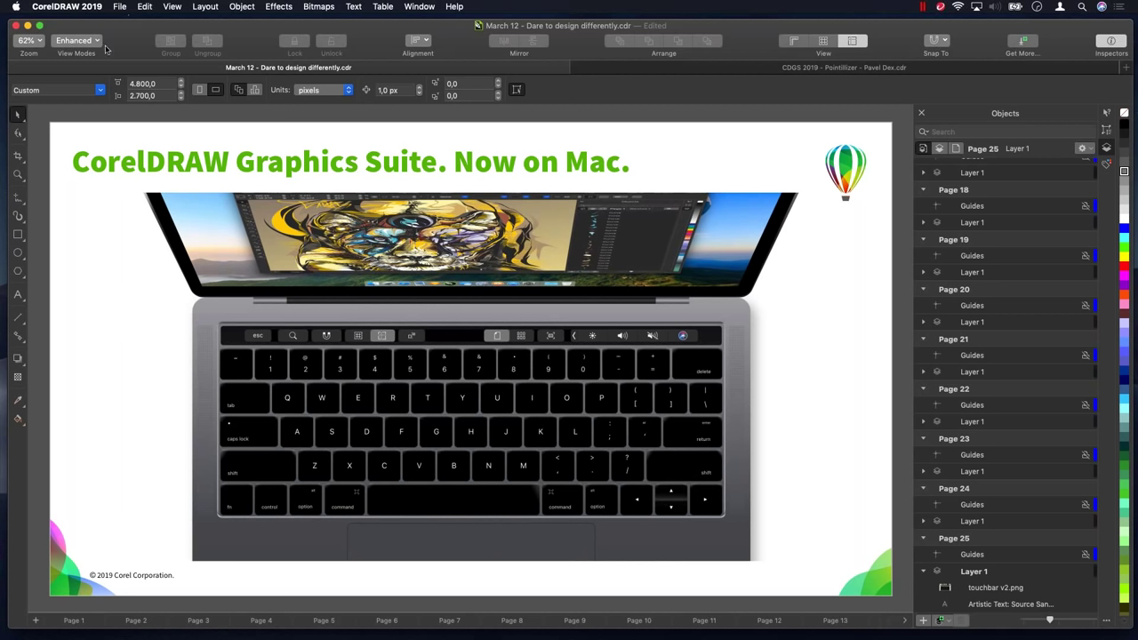
Step: Set the macOS appearance to Light in General System Preferences, then close the window
left_click(16, 7)
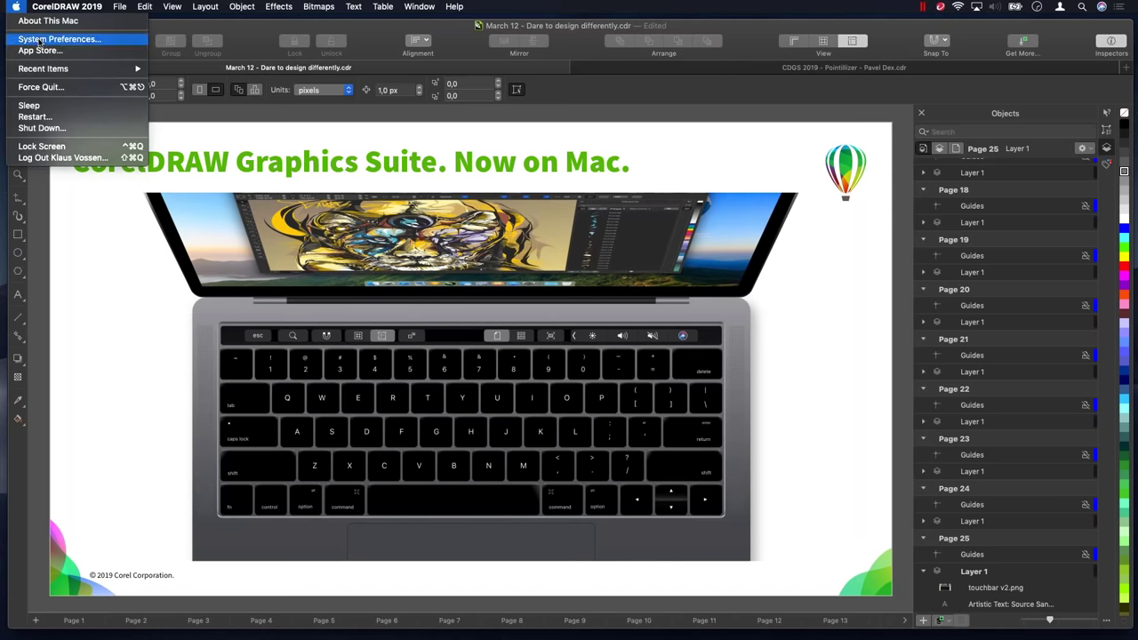
left_click(40, 40)
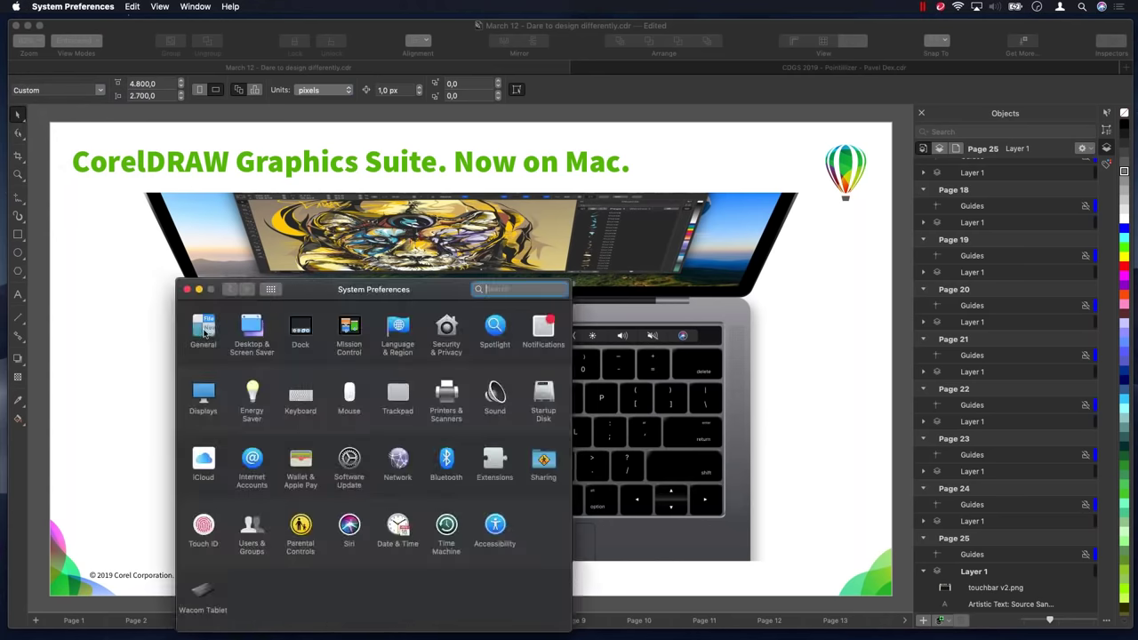
left_click(205, 332)
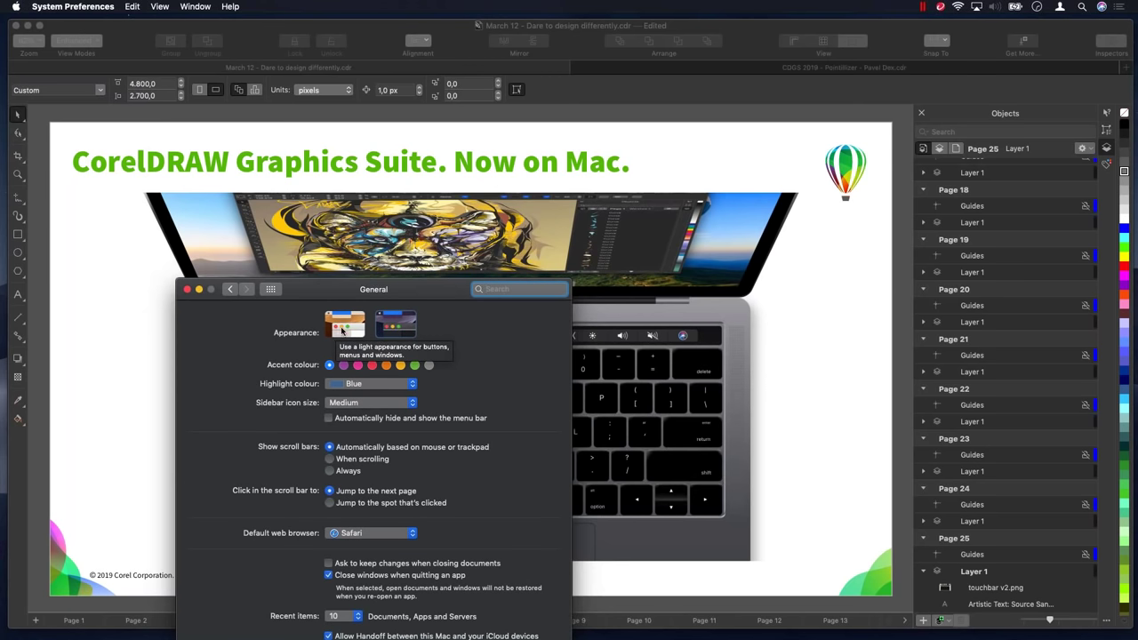
left_click(348, 330)
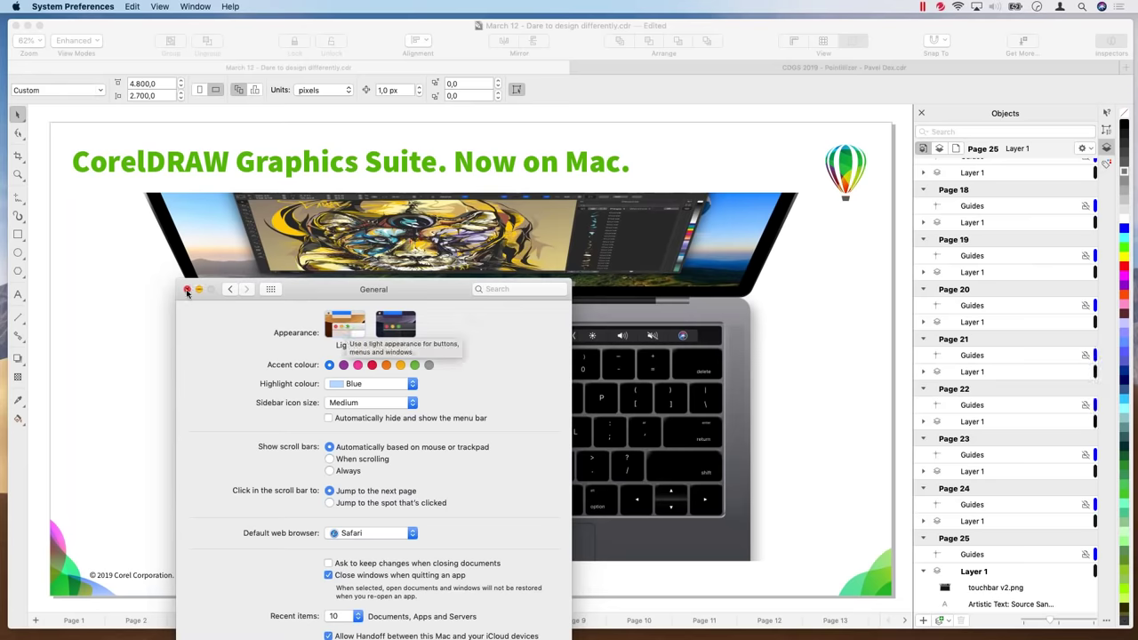
left_click(186, 290)
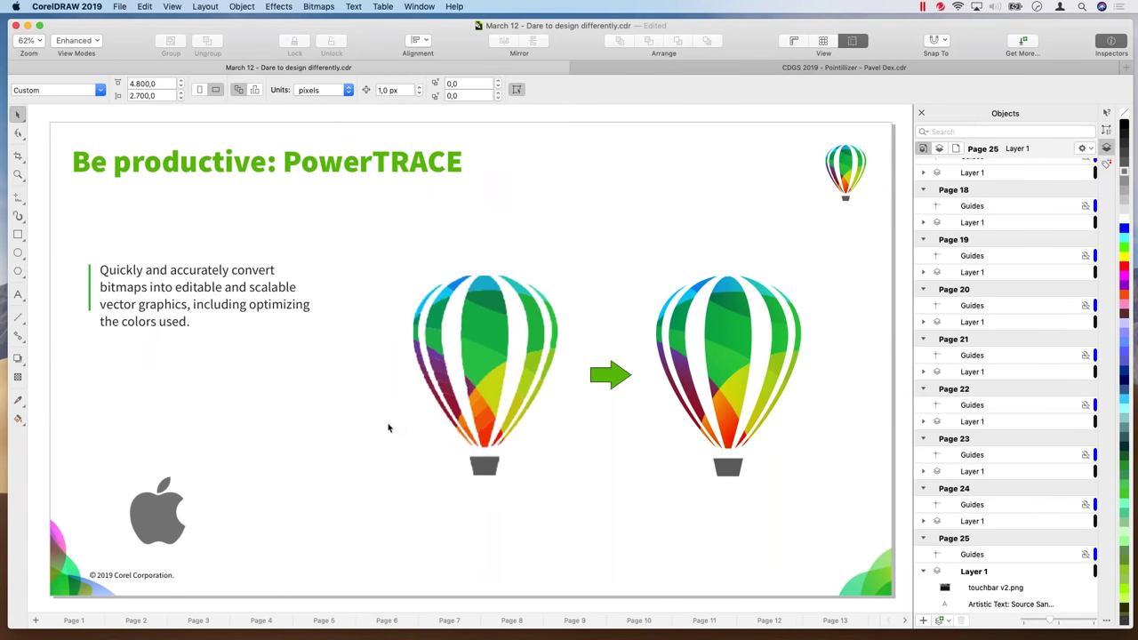
Step: Select the grey apple.png bitmap and zoom to fit it with Shift+F2
left_click(163, 513)
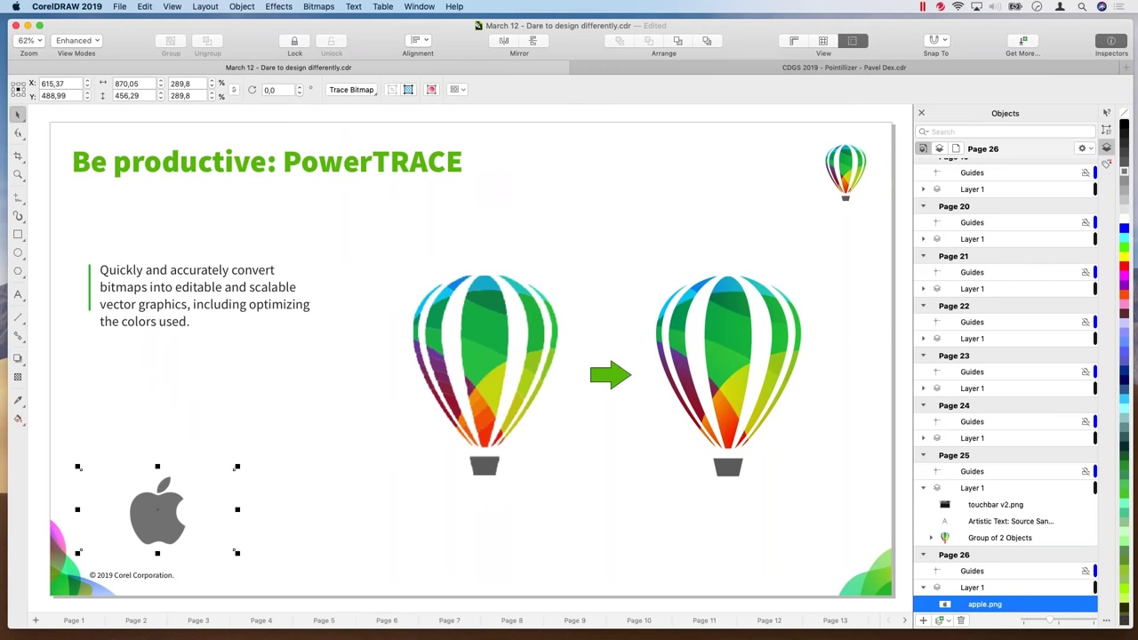
key("shift+F2")
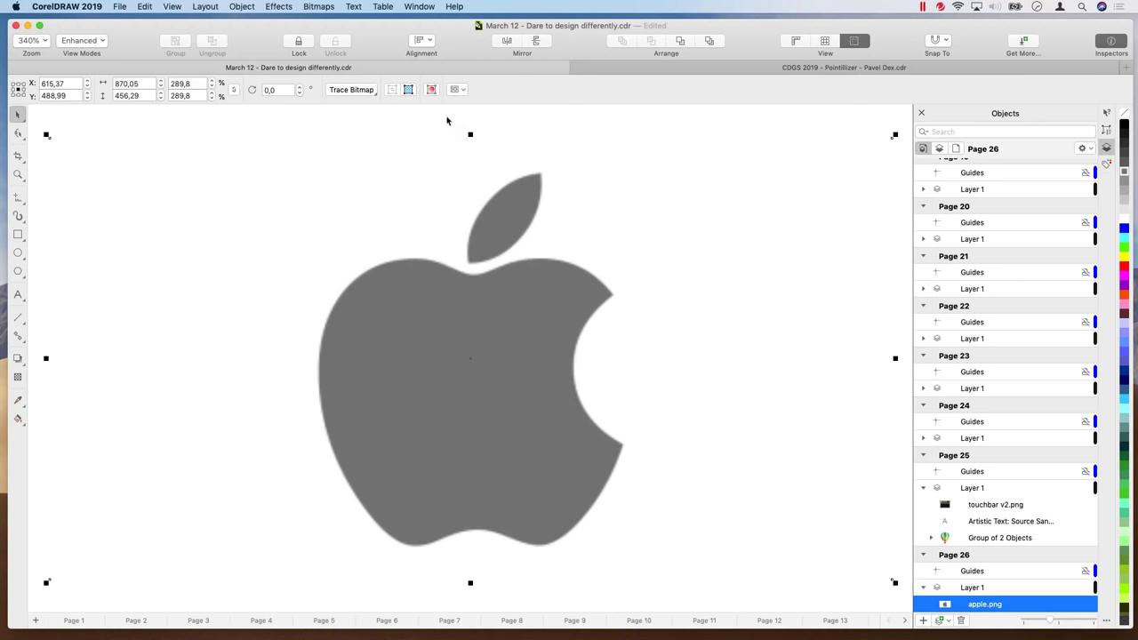
Step: Outline-trace apple.png with the Logo preset and Delete original ticked, dismissing the object-limit alert
left_click(366, 92)
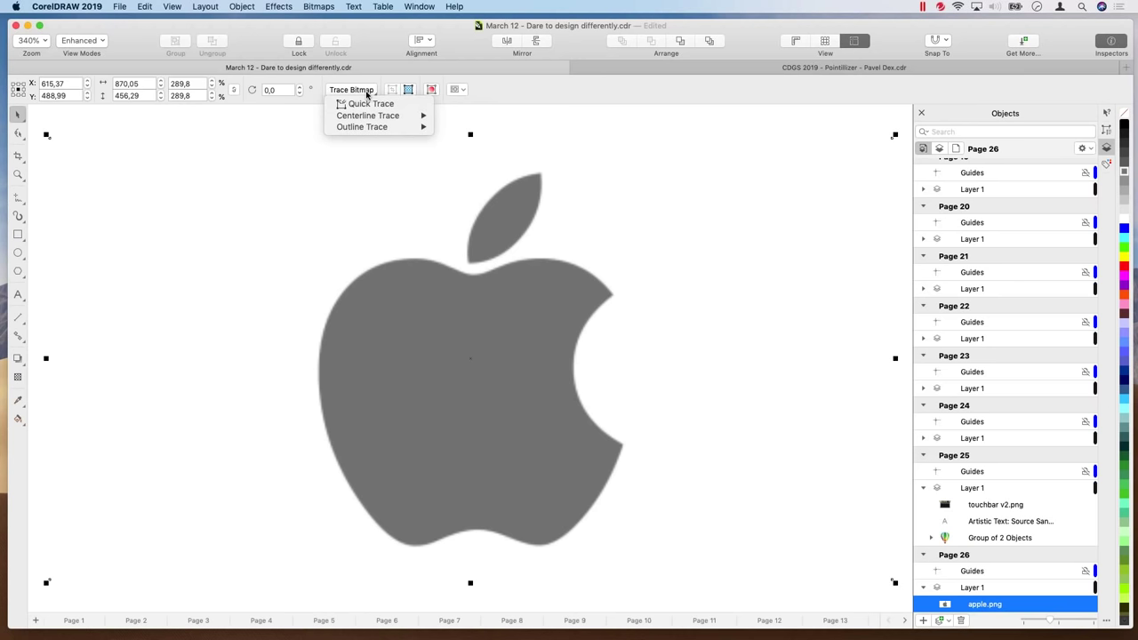
mouse_move(371, 129)
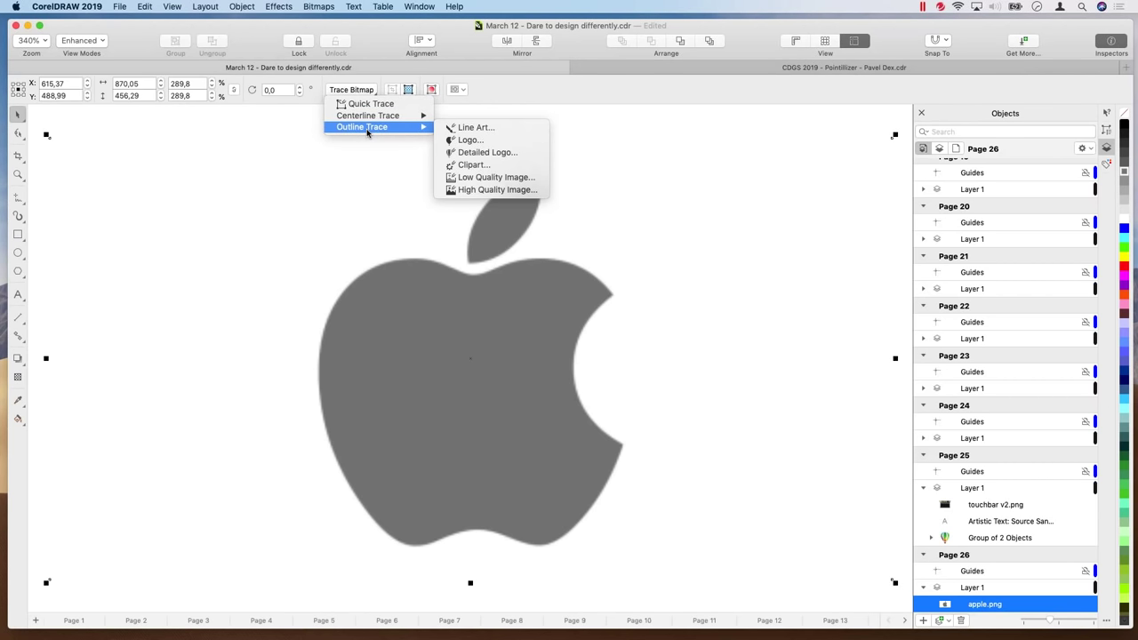
left_click(474, 142)
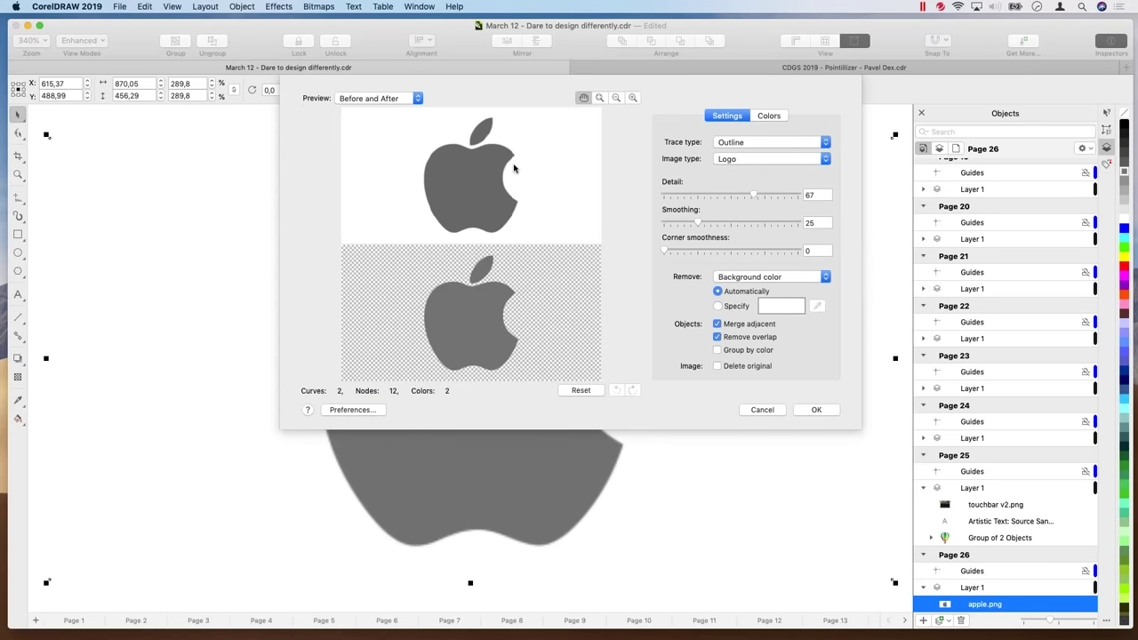
left_click(717, 366)
left_click(814, 410)
left_click(658, 221)
Step: Undo the empty trace to restore the Apple bitmap, then Quick Trace it into three curves
left_click(657, 221)
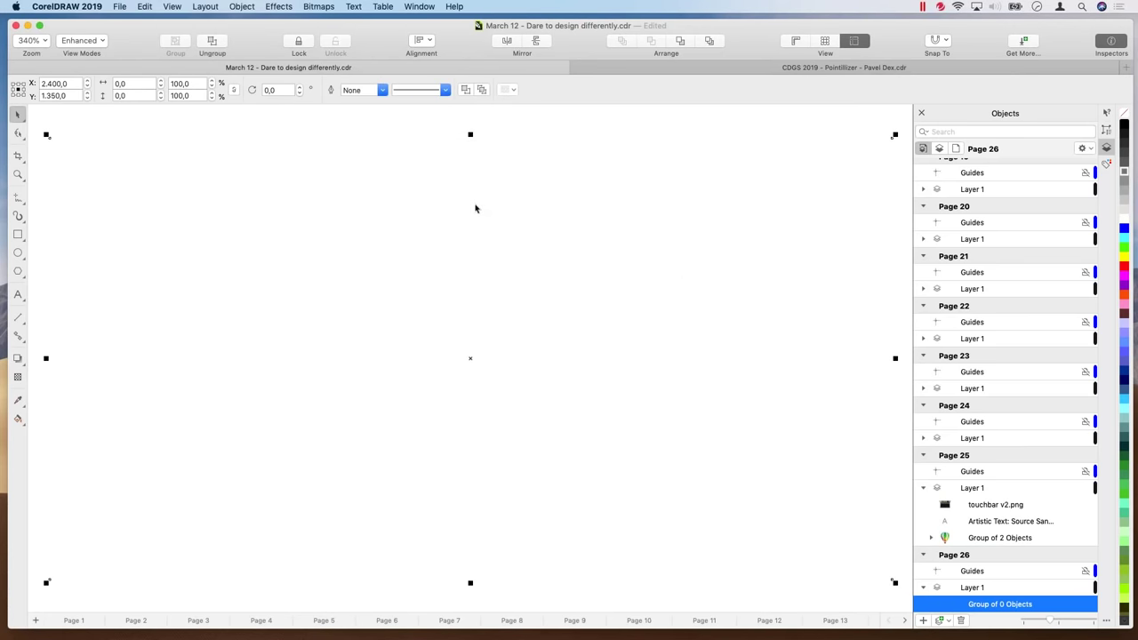
key("super+z")
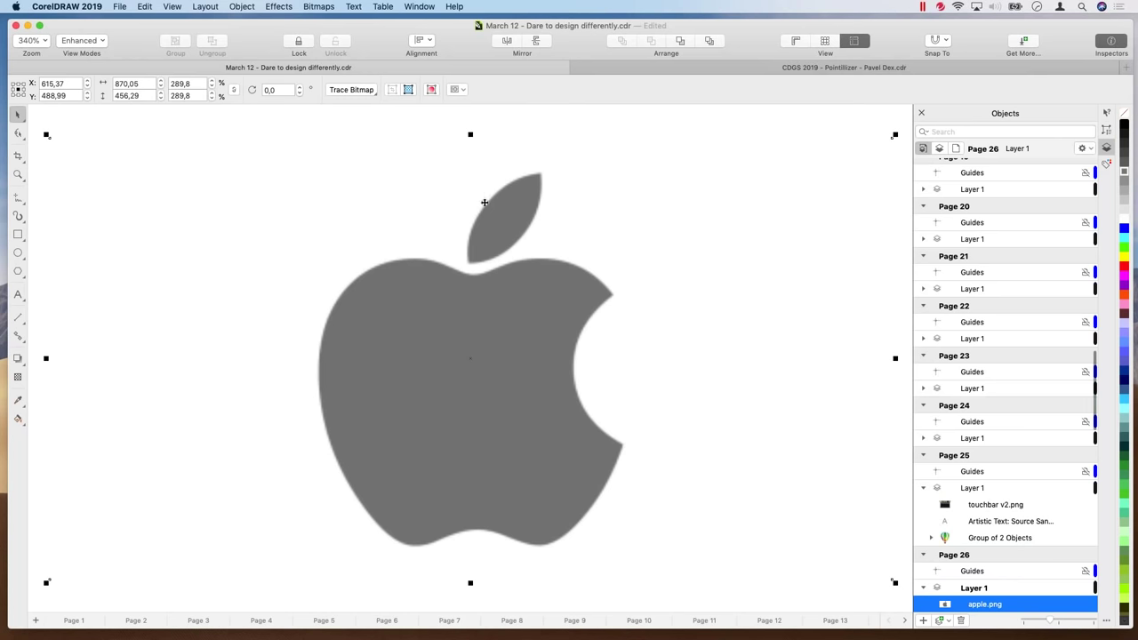
left_click(351, 90)
left_click(358, 104)
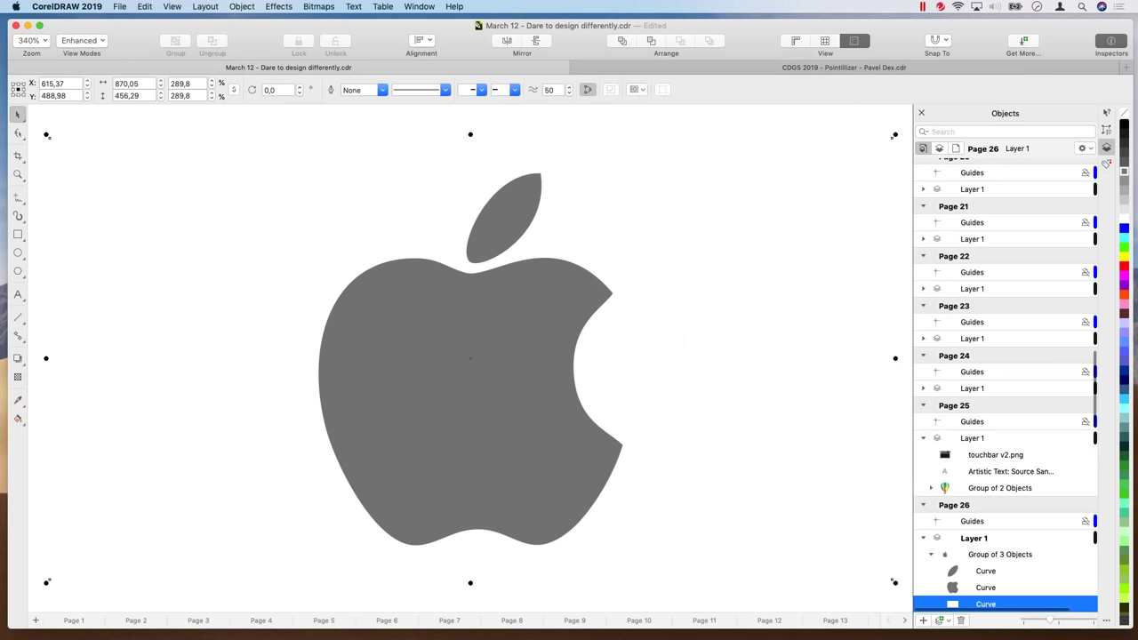
Step: Delete the white backing curve, drag a copy of the apple left, fill it red, and zoom to page
key("Delete")
left_click(542, 322)
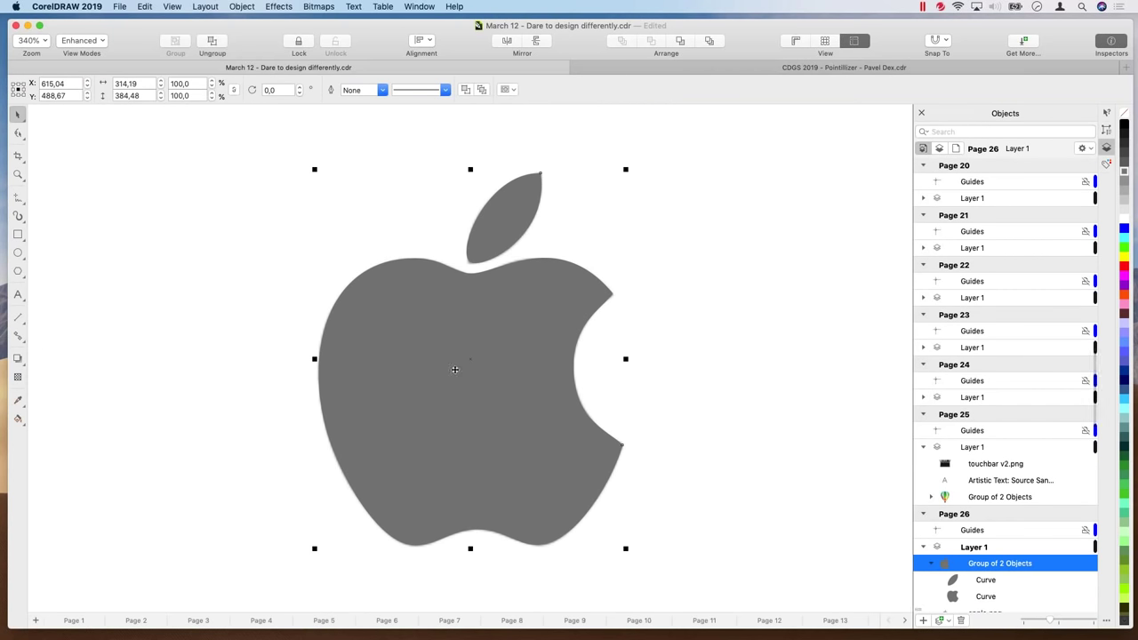
left_click_drag(454, 369, 187, 360)
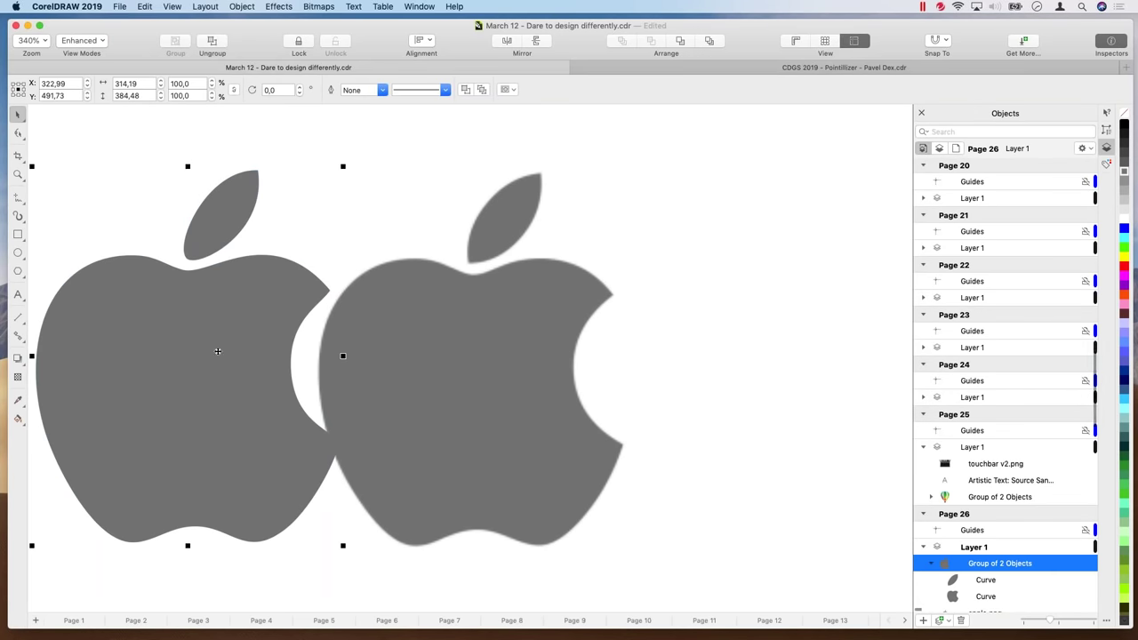
left_click(1123, 266)
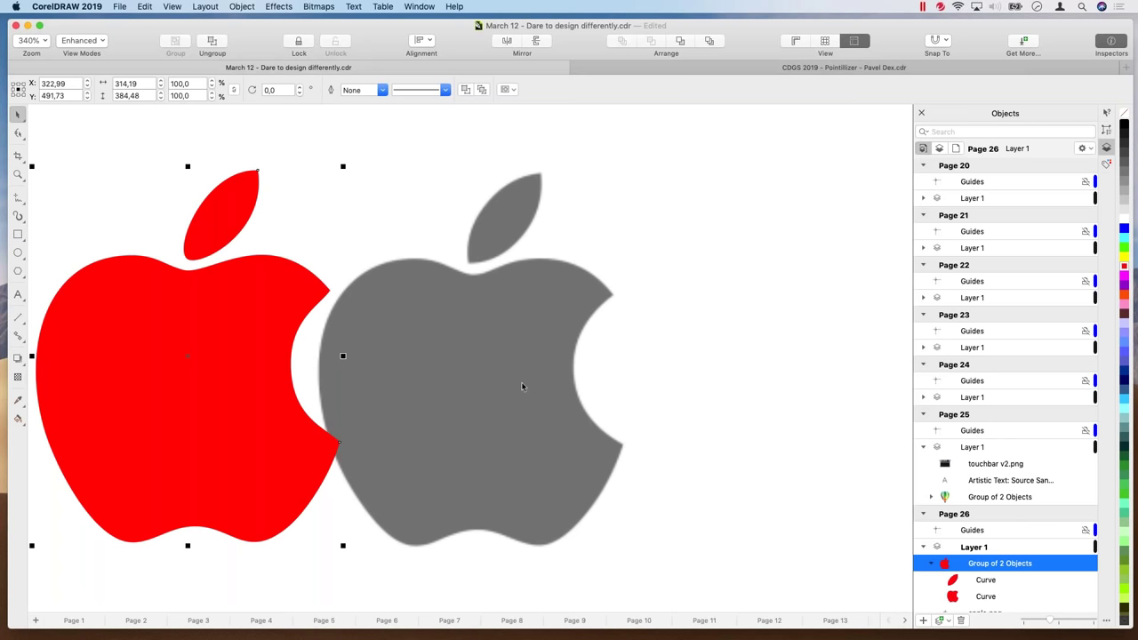
key("shift+F4")
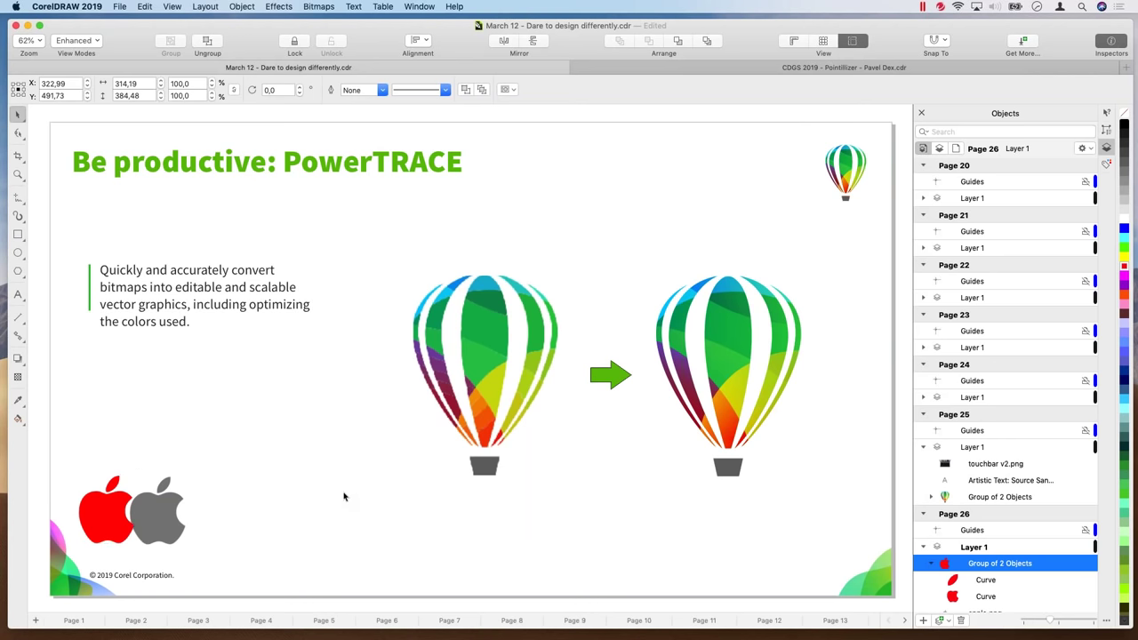
Step: Deselect the apple group by clicking an empty area of the page
left_click(344, 497)
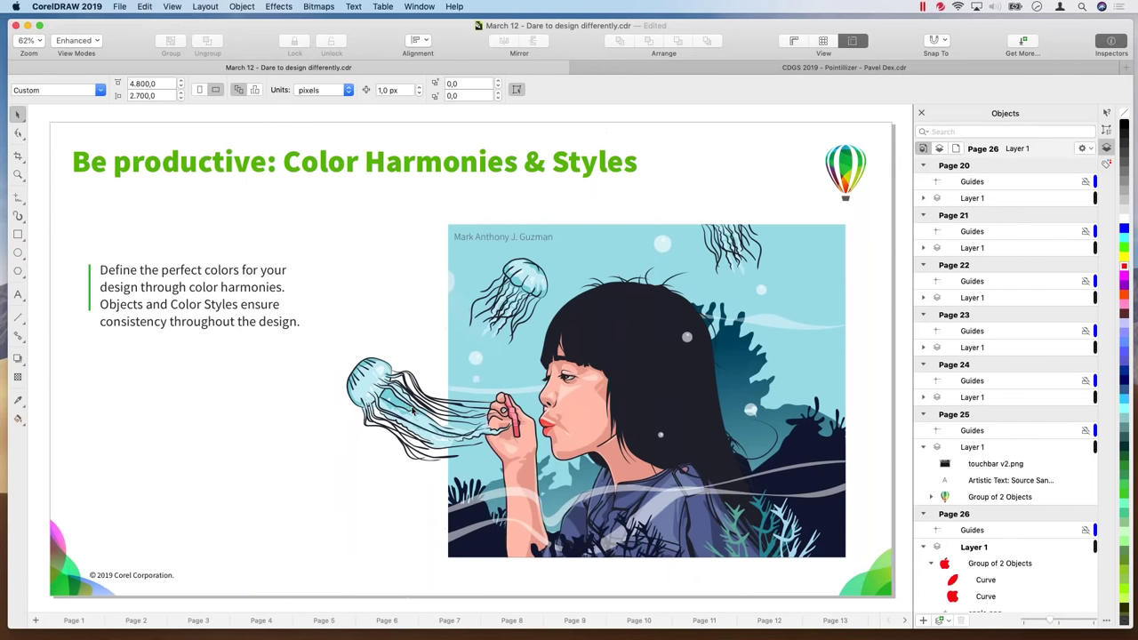
Step: Drag the selected jellyfish into the Color Styles docker to build a colour harmony from its colours
left_click(1107, 166)
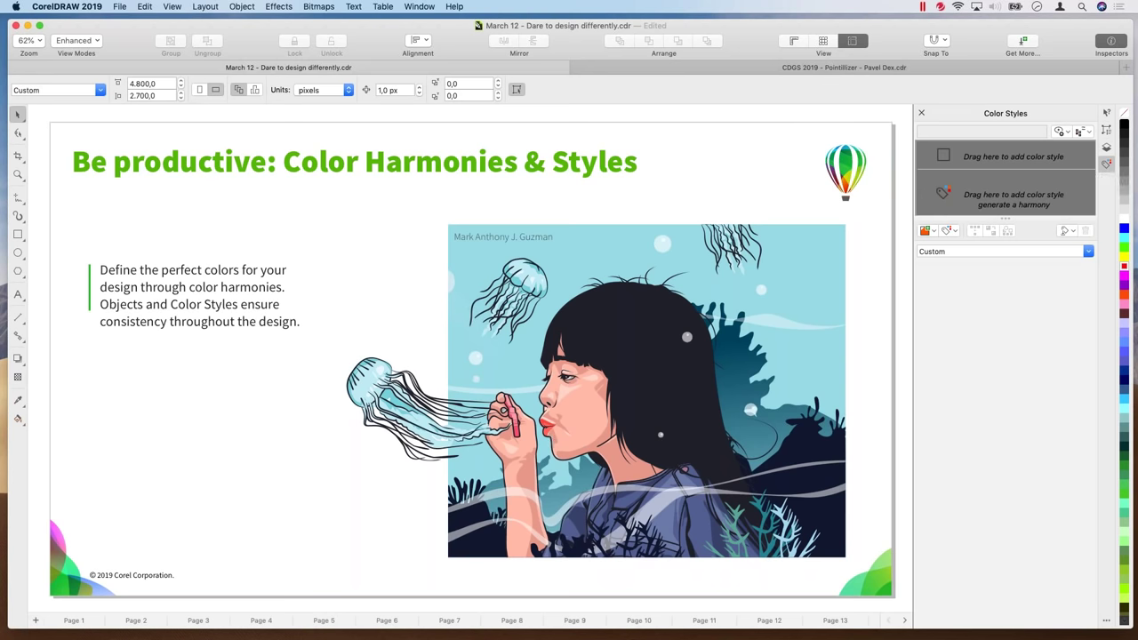
left_click(401, 401)
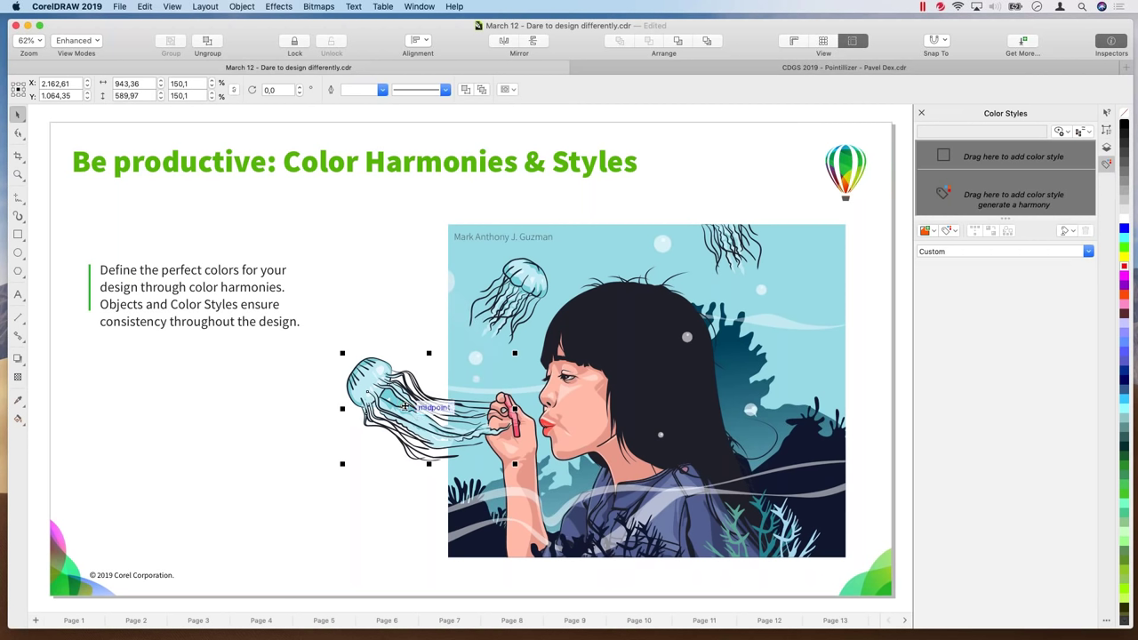
left_click_drag(405, 407, 742, 257)
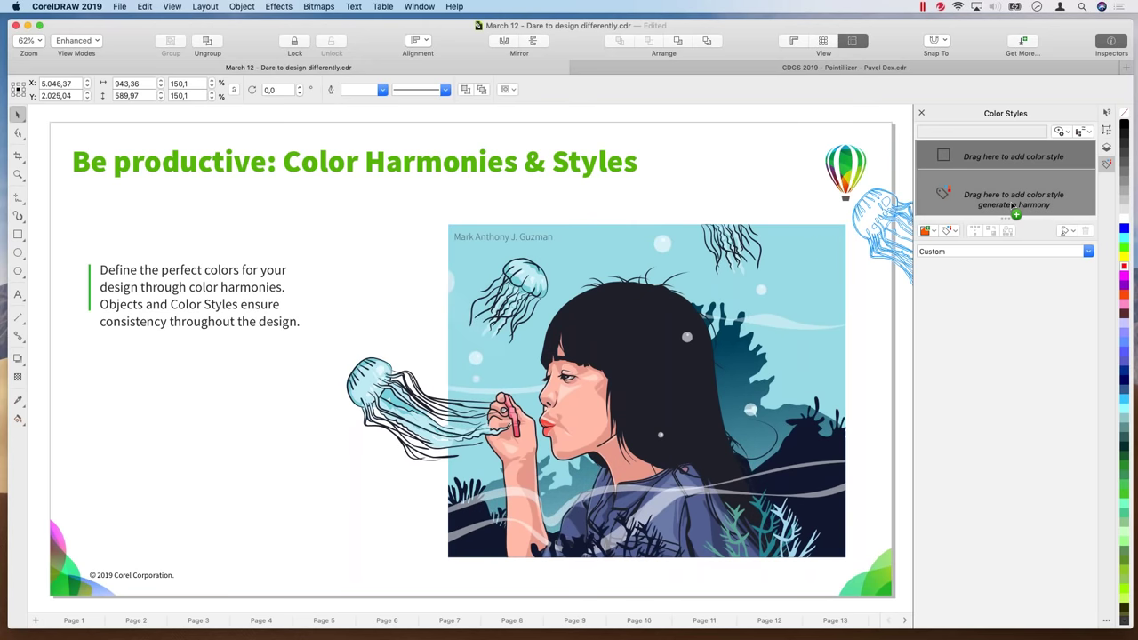
left_click_drag(1010, 204, 1011, 202)
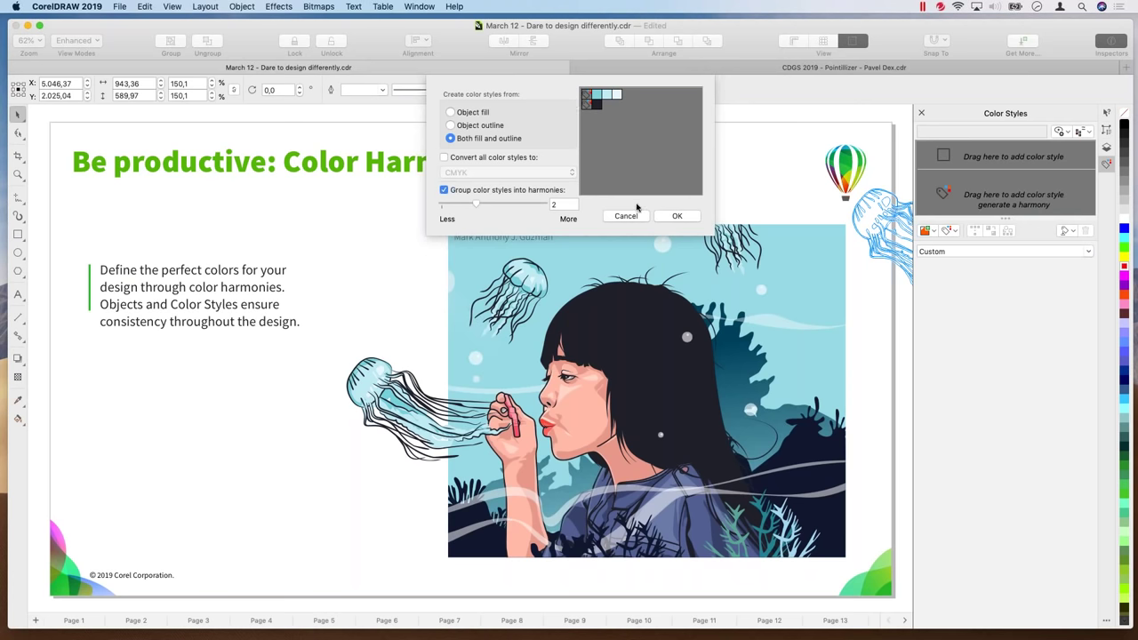
left_click(676, 216)
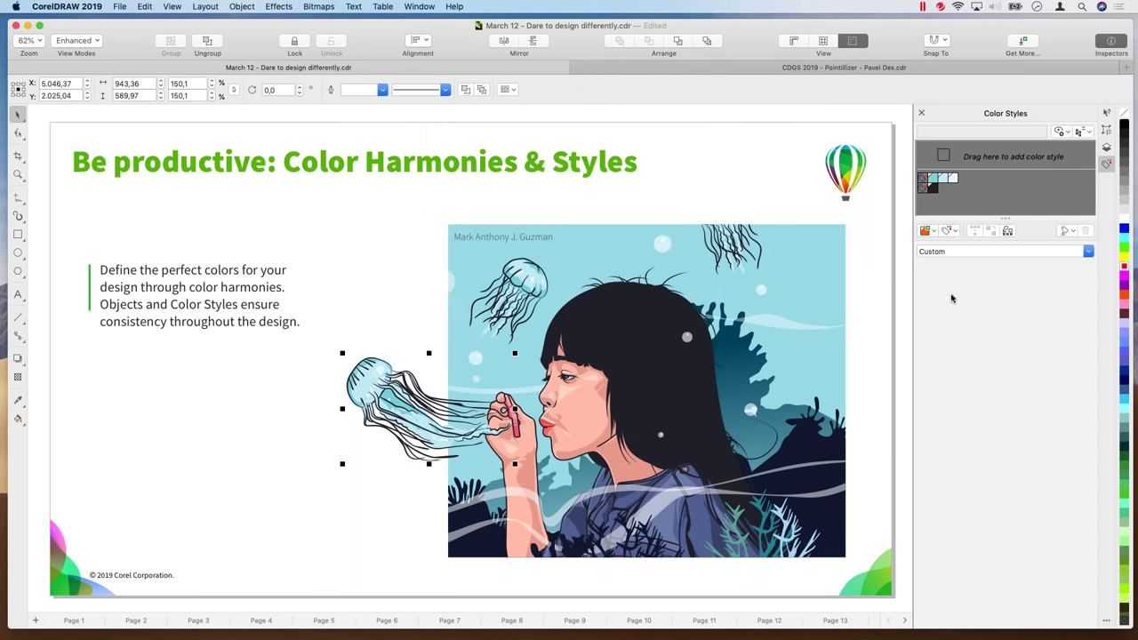
Step: Rotate the jellyfish harmony's hue to red in the Harmony Editor wheel, then deselect
left_click(925, 182)
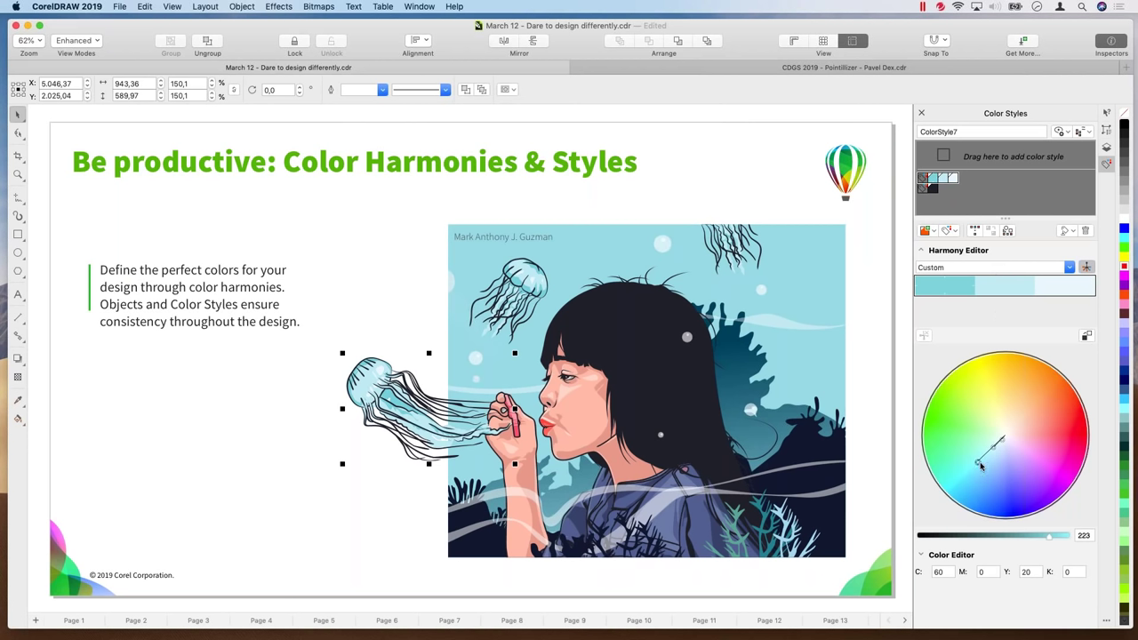
left_click_drag(978, 465, 975, 460)
left_click_drag(975, 459, 1061, 434)
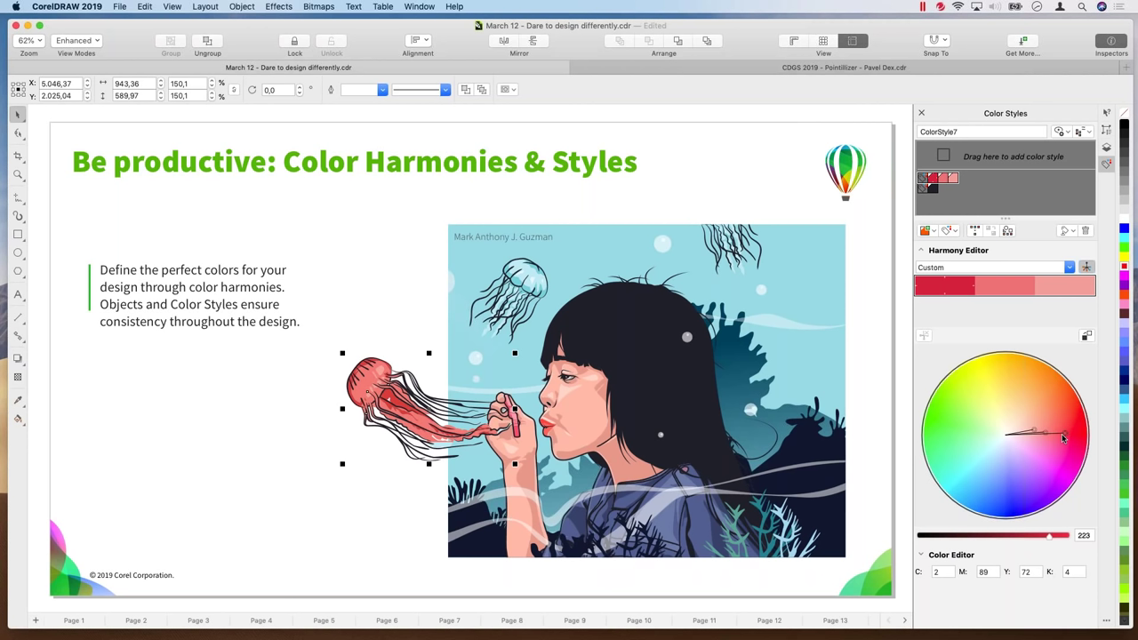
left_click(227, 404)
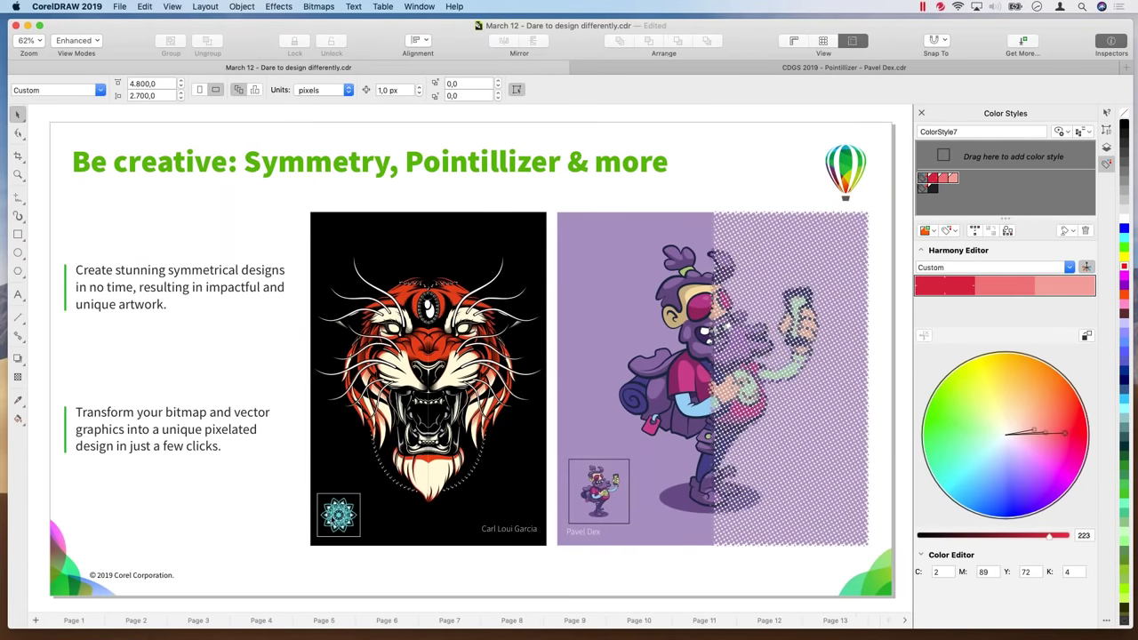
Step: Select the small mandala on the tiger artwork
left_click(336, 521)
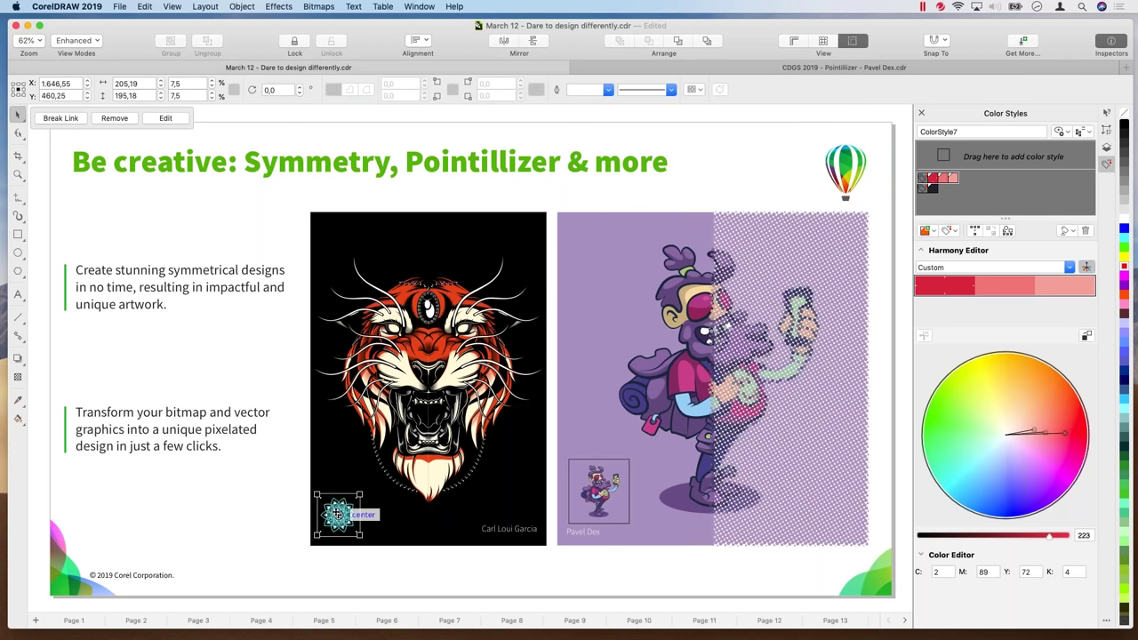
Step: Zoom to the mandala, edit its symmetry with filled preview, and try 11 and 12 copies before returning to 10
key("shift+F2")
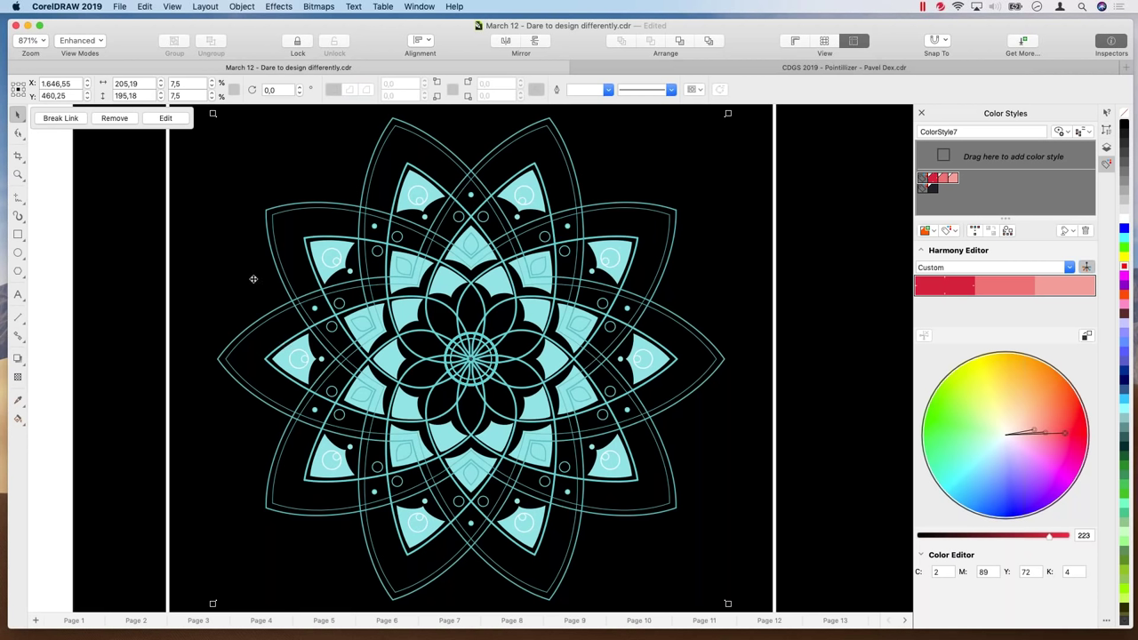
left_click(165, 120)
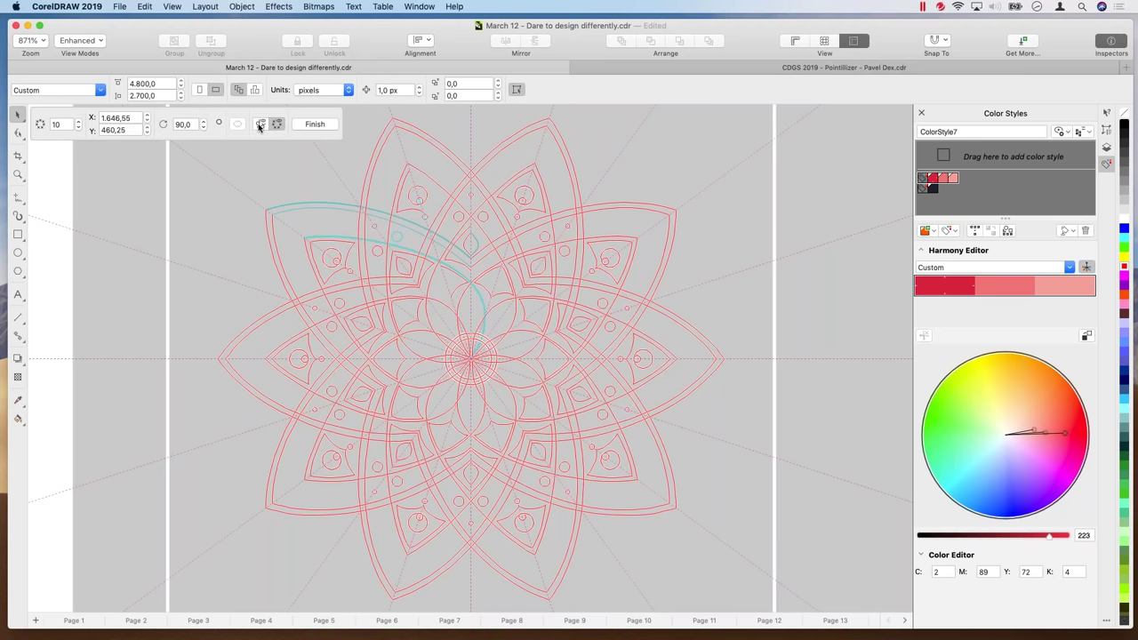
left_click(260, 125)
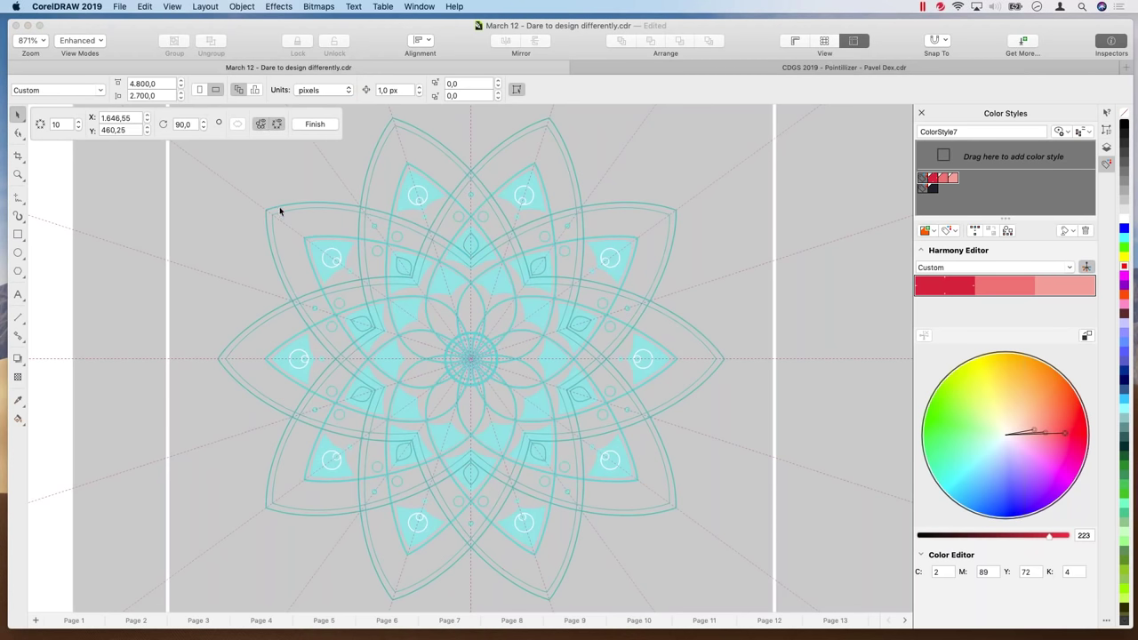
left_click(79, 121)
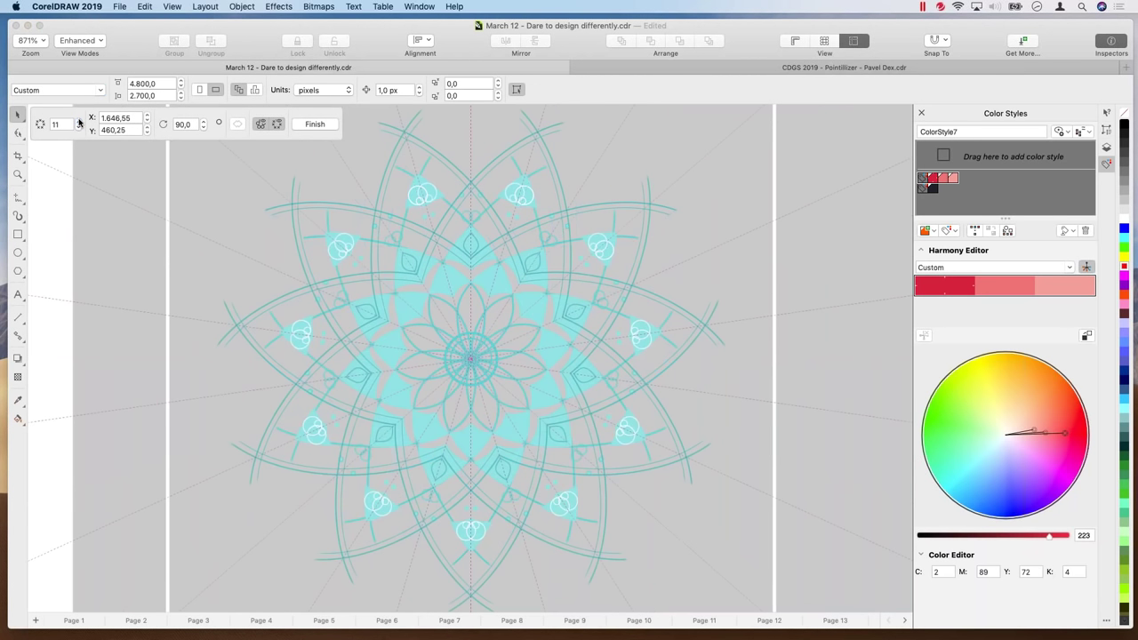
left_click(79, 121)
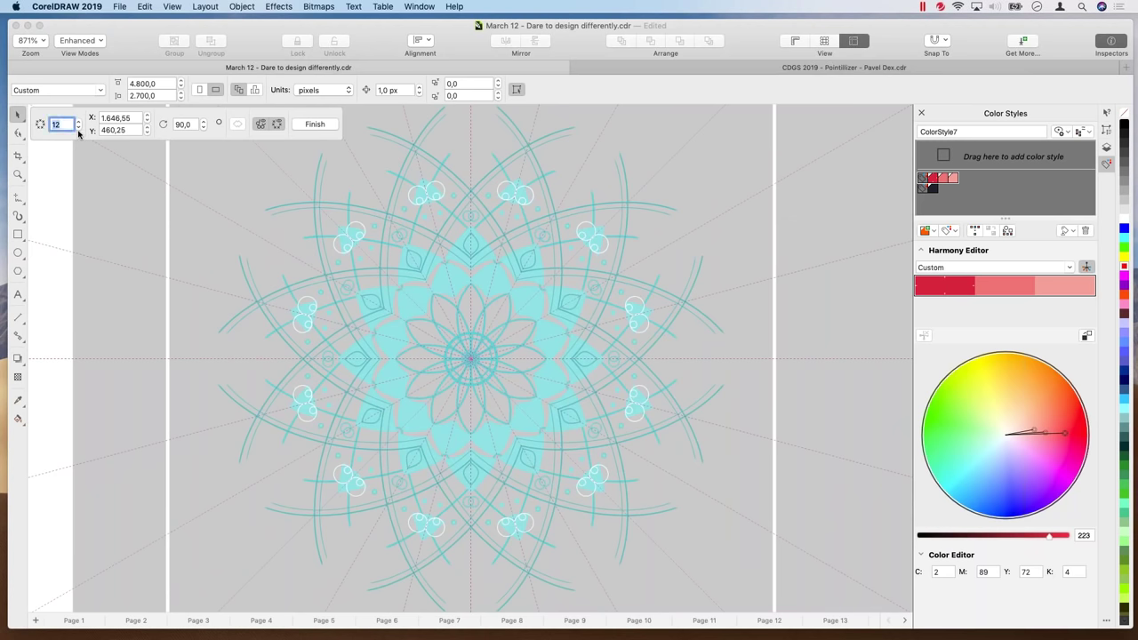
left_click(79, 129)
left_click(79, 129)
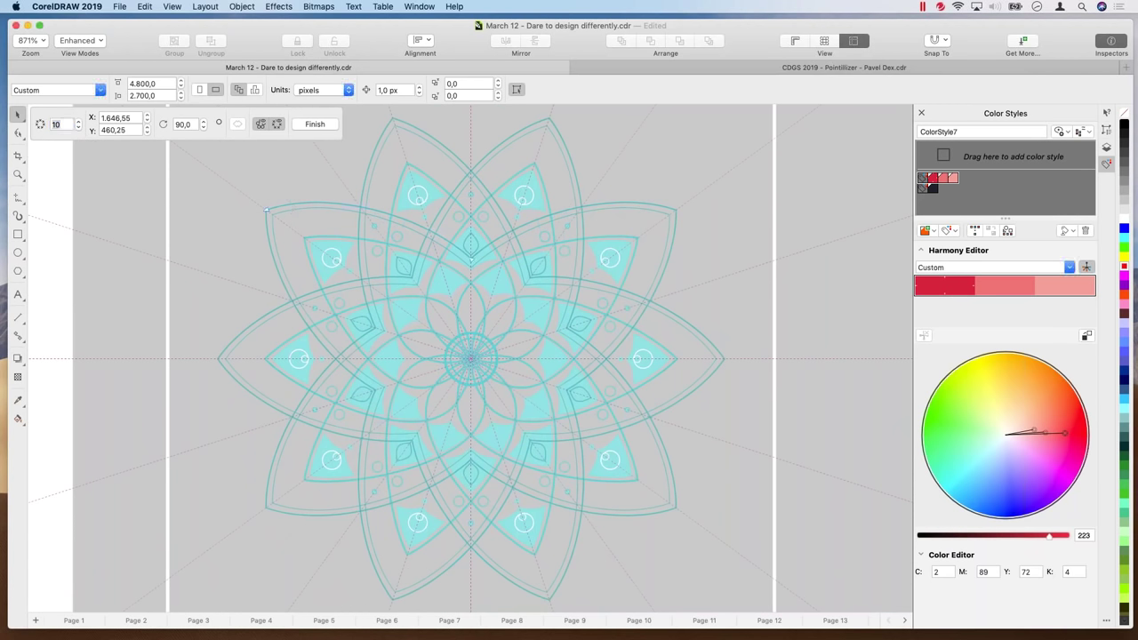
Step: Drag the outer petal's end node up-left so all 10 copies widen, then finish symmetry editing
double_click(267, 213)
left_click_drag(267, 214, 242, 192)
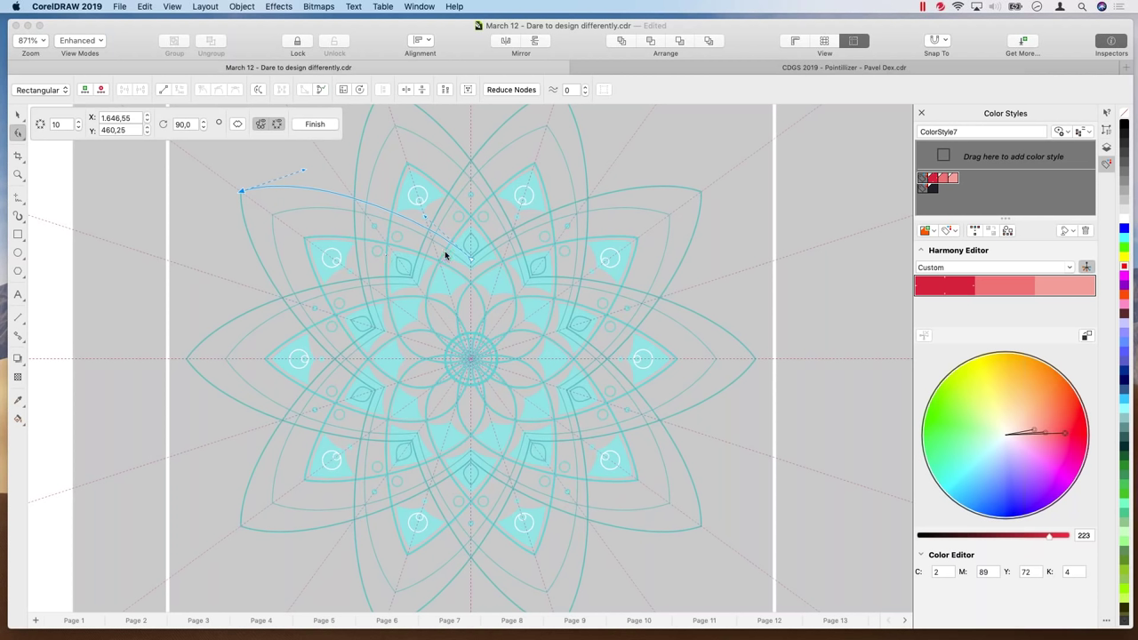
key("Escape")
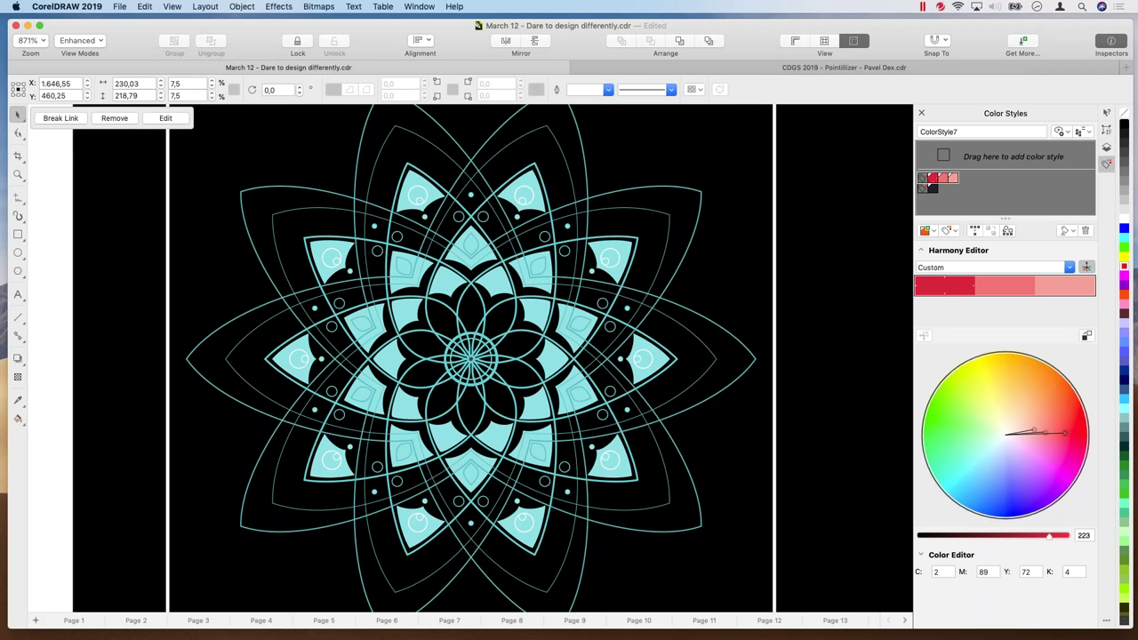
Step: Zoom out to the full slide and switch to the CDGS 2019 - Pointillizer document
key("shift+F4")
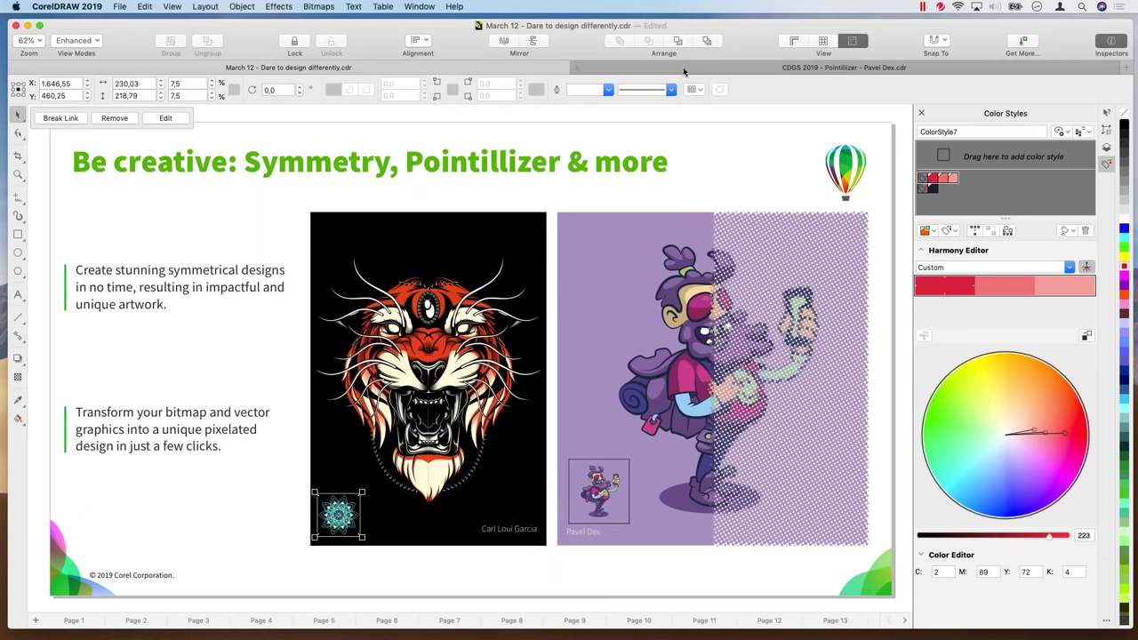
left_click(685, 70)
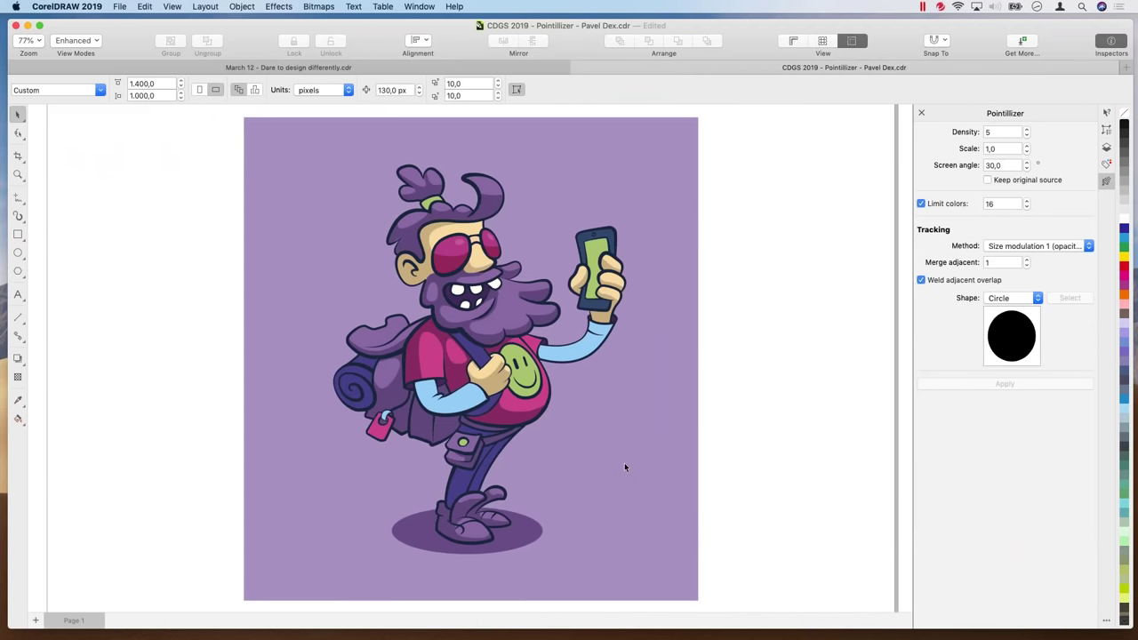
Step: Select the character artwork and its background, and apply the Pointillizer with circle dots
left_click(625, 467)
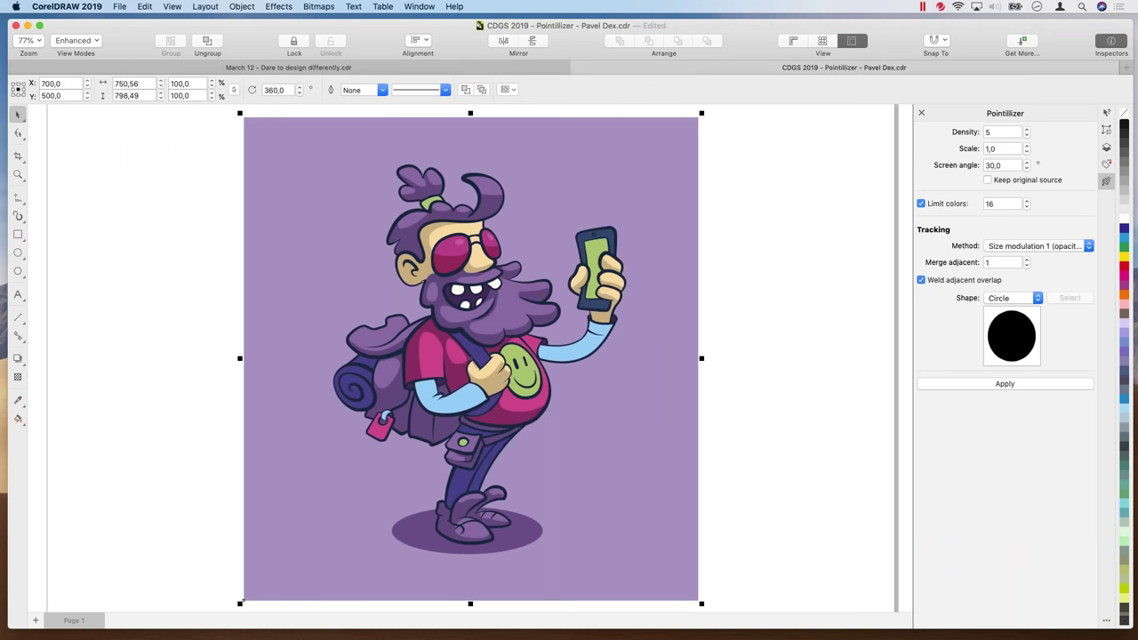
left_click(622, 450, "ctrl")
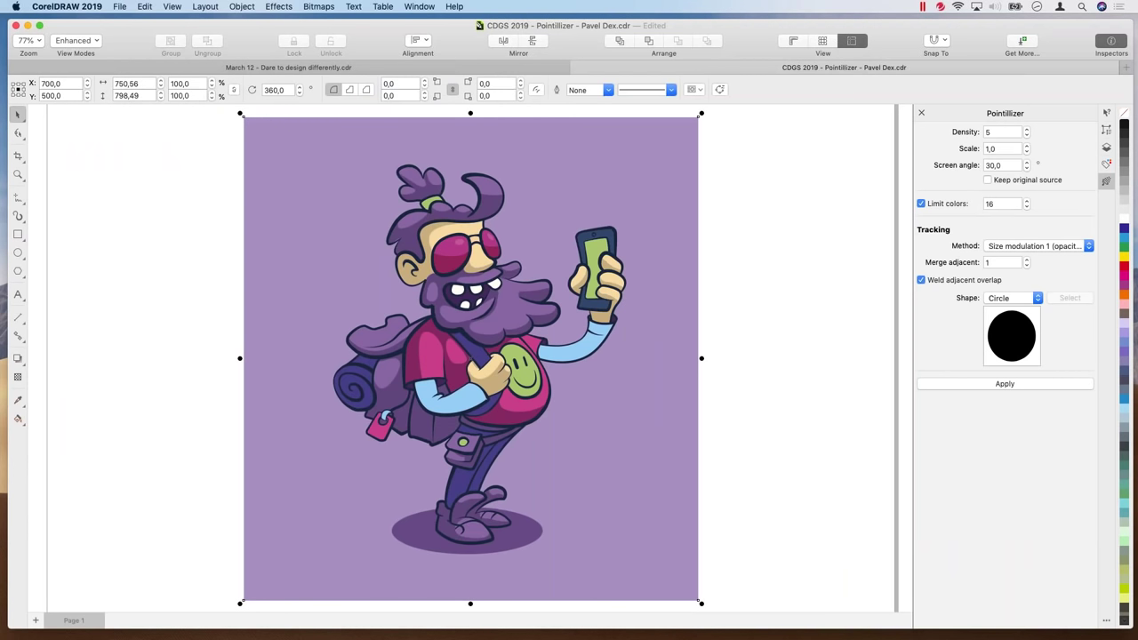
left_click(1036, 300)
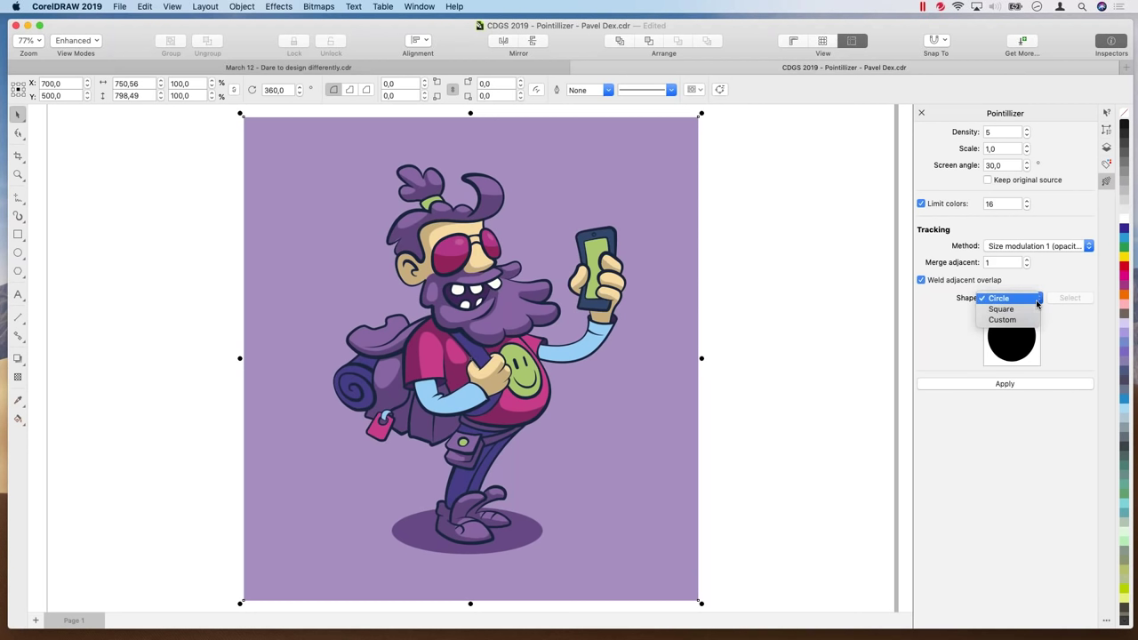
left_click(1003, 298)
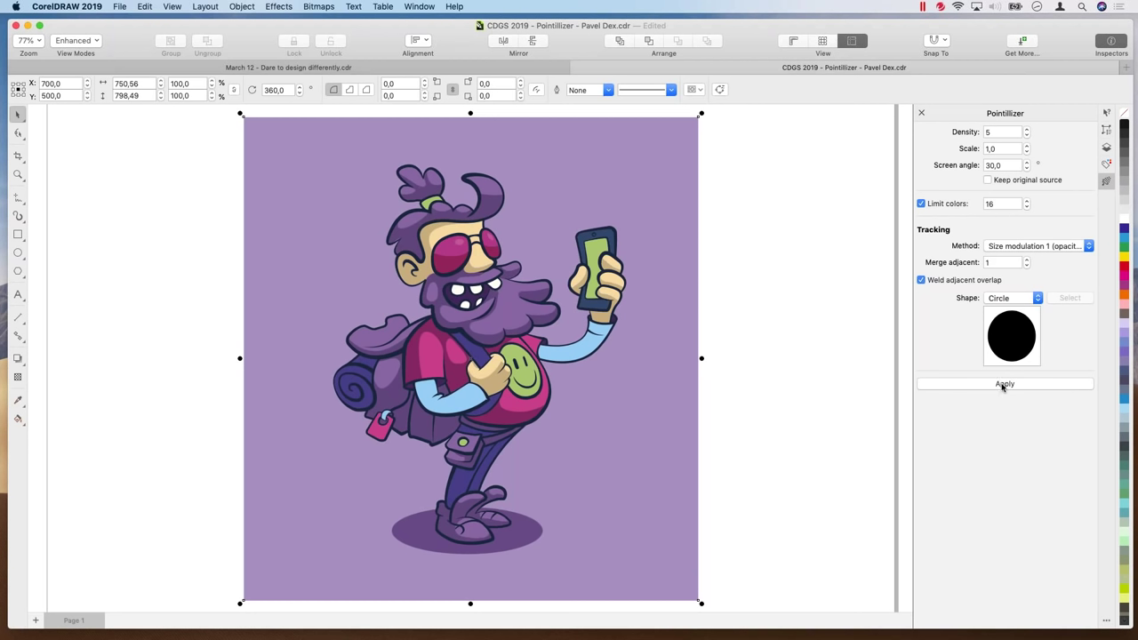
left_click(1003, 384)
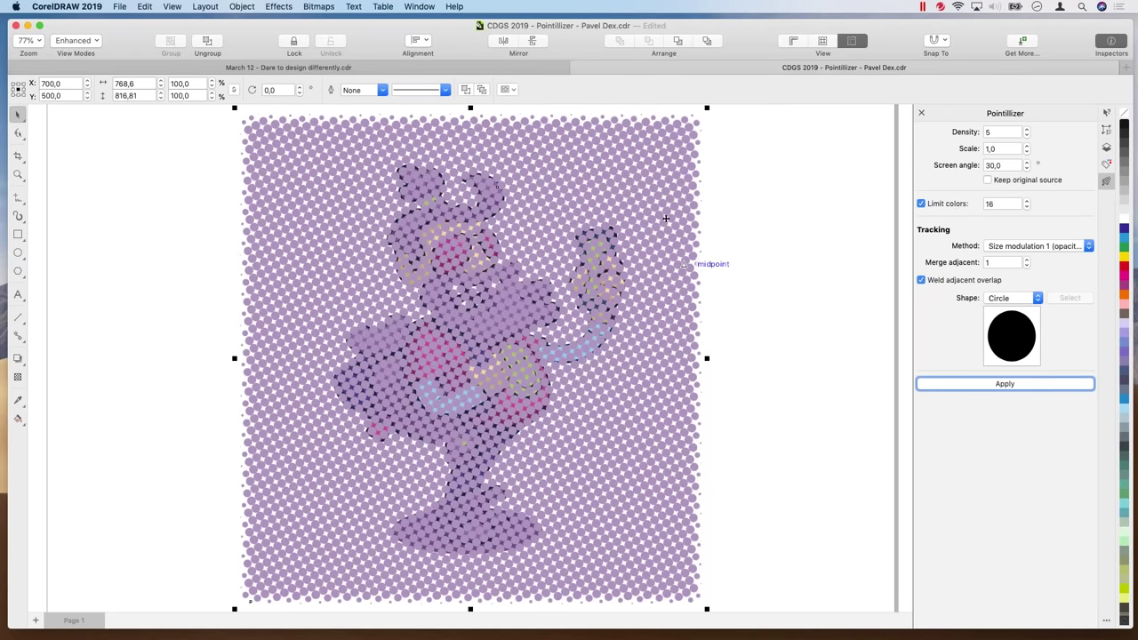
Step: Send the generated dot version to the back of the layer, behind the original artwork
right_click(647, 172)
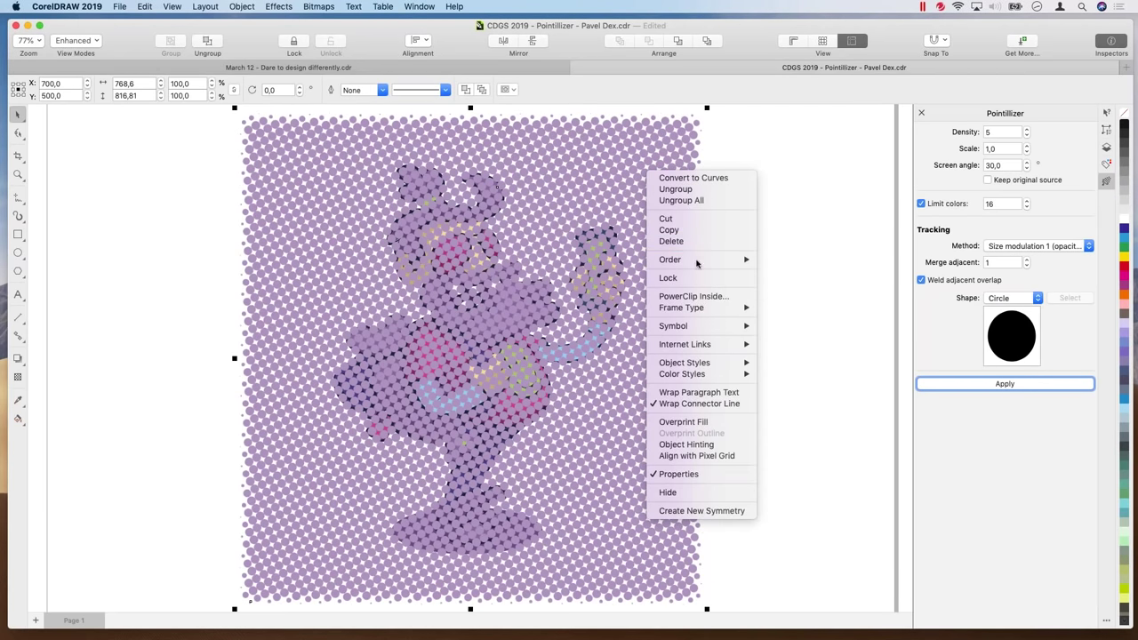
mouse_move(697, 262)
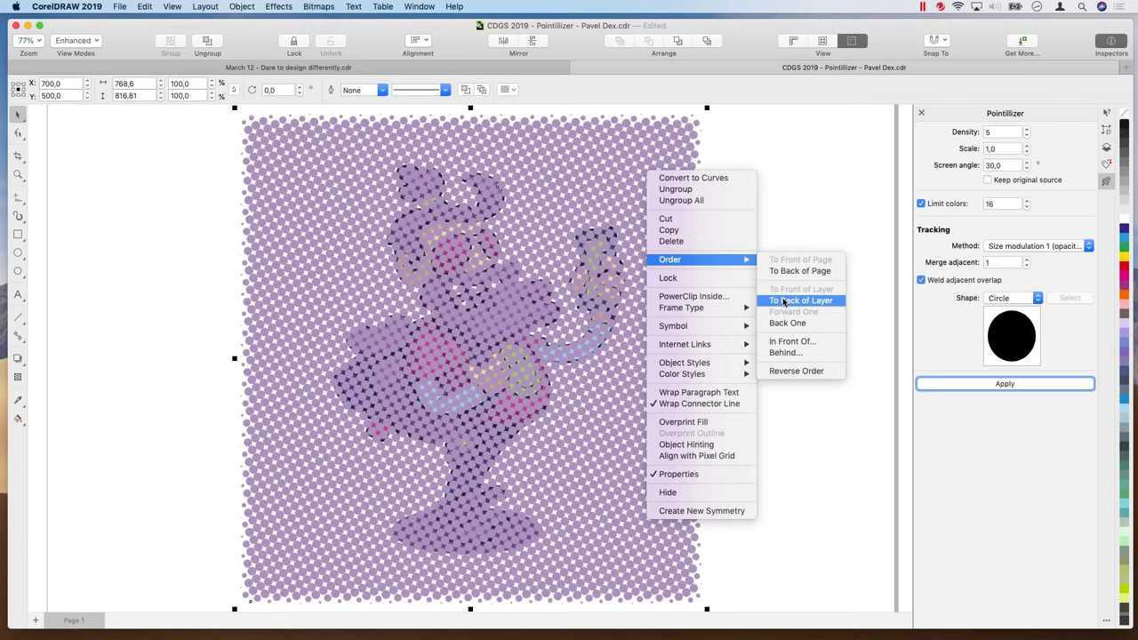
left_click(783, 301)
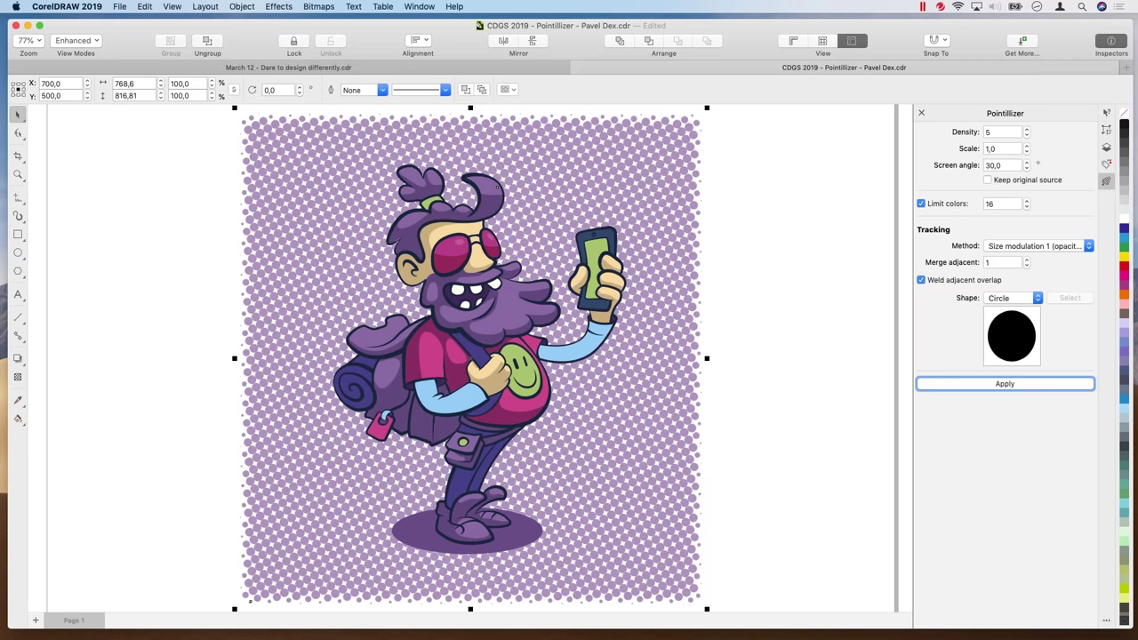
Step: Switch back to the 'March 12 - Dare to design differently' deck and deselect the mandala
left_click(367, 70)
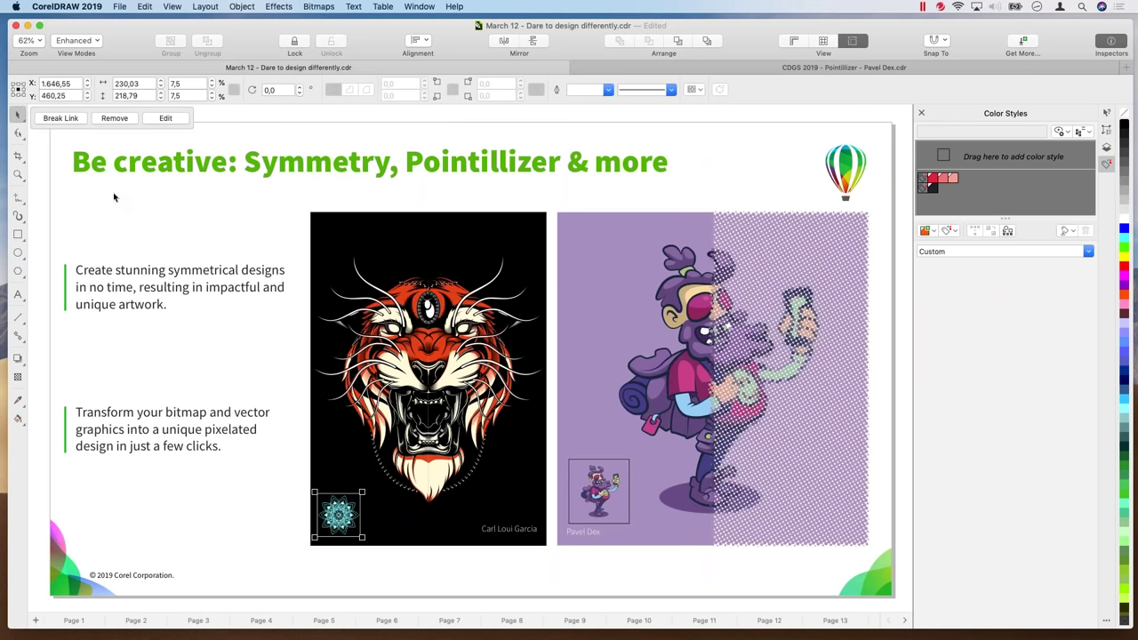
left_click(67, 206)
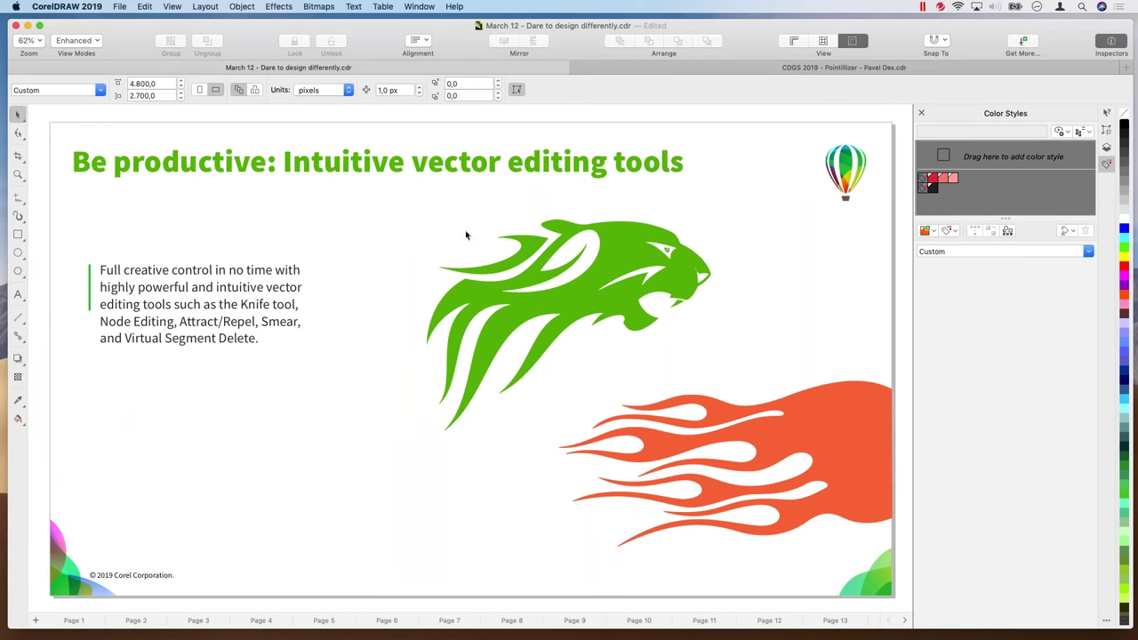
Step: Pull the green lion's lower-left mane tip further out to the left with the Shape tool
left_click(526, 298)
key("F10")
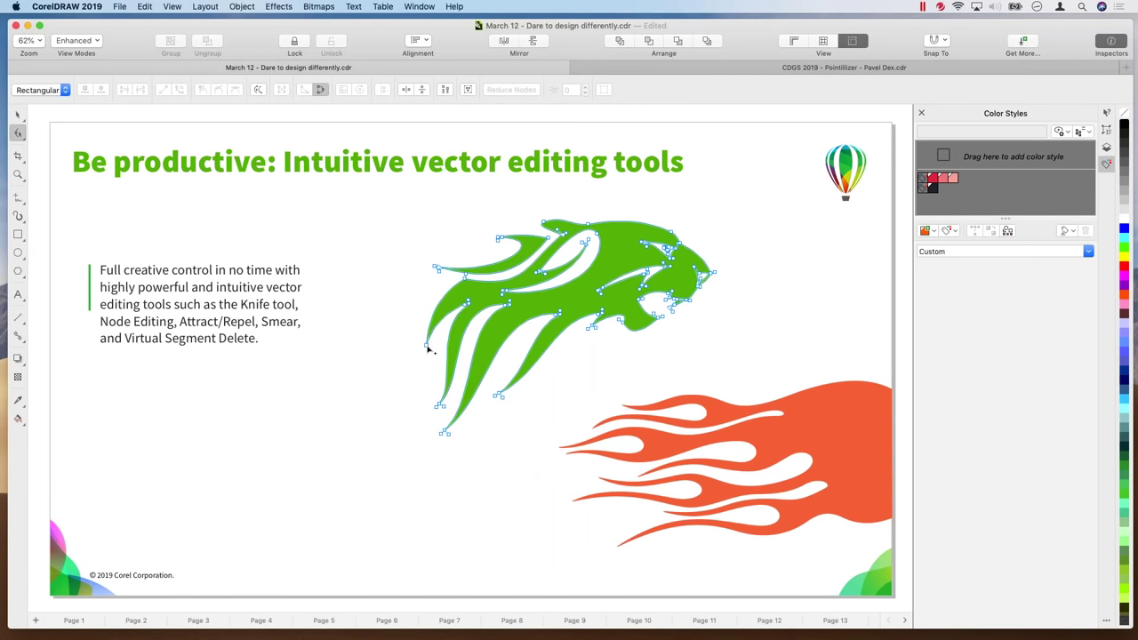
left_click_drag(427, 347, 413, 355)
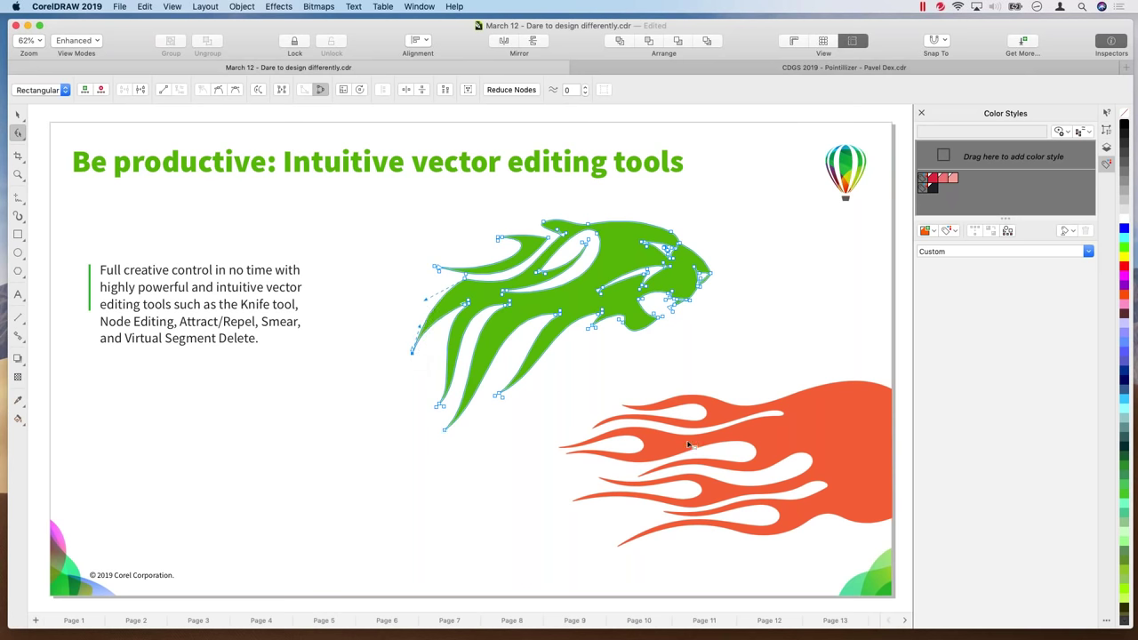
Step: Select the orange flames and toggle between the Pick and Shape tools to show their nodes
left_click(623, 425)
left_click(18, 116)
left_click(23, 140)
left_click(22, 140)
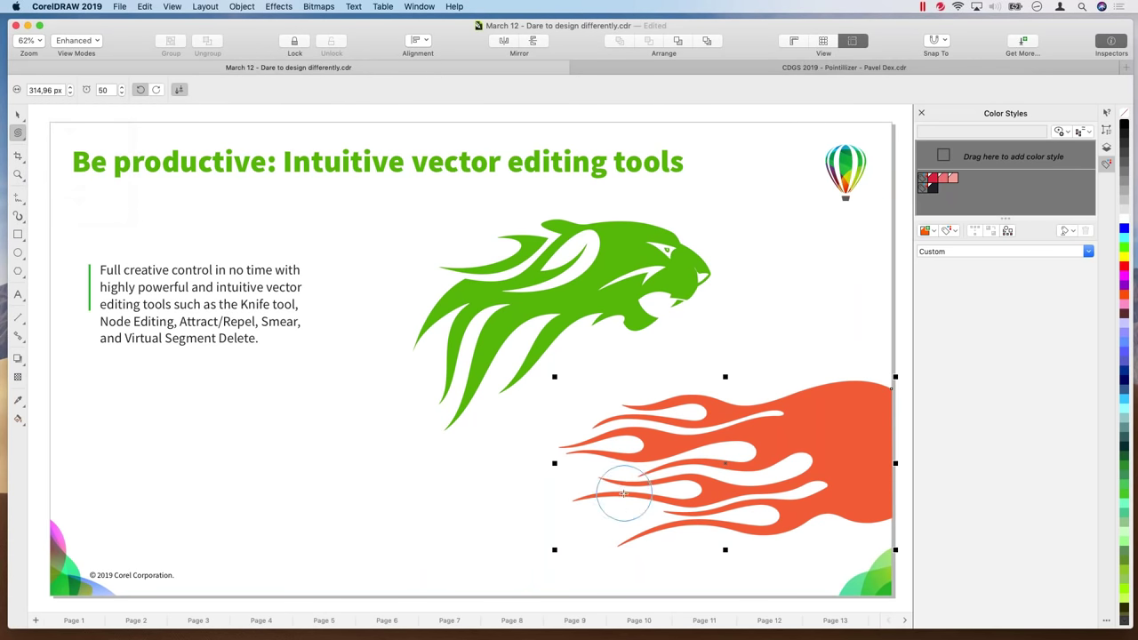
left_click(18, 118)
left_click(18, 132)
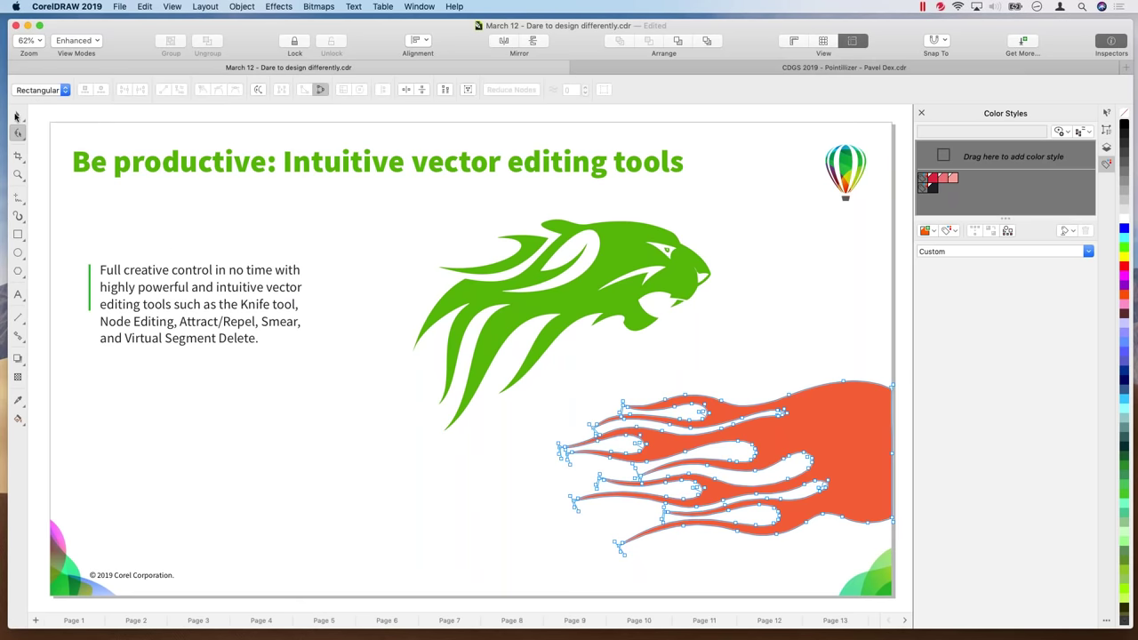
key("space")
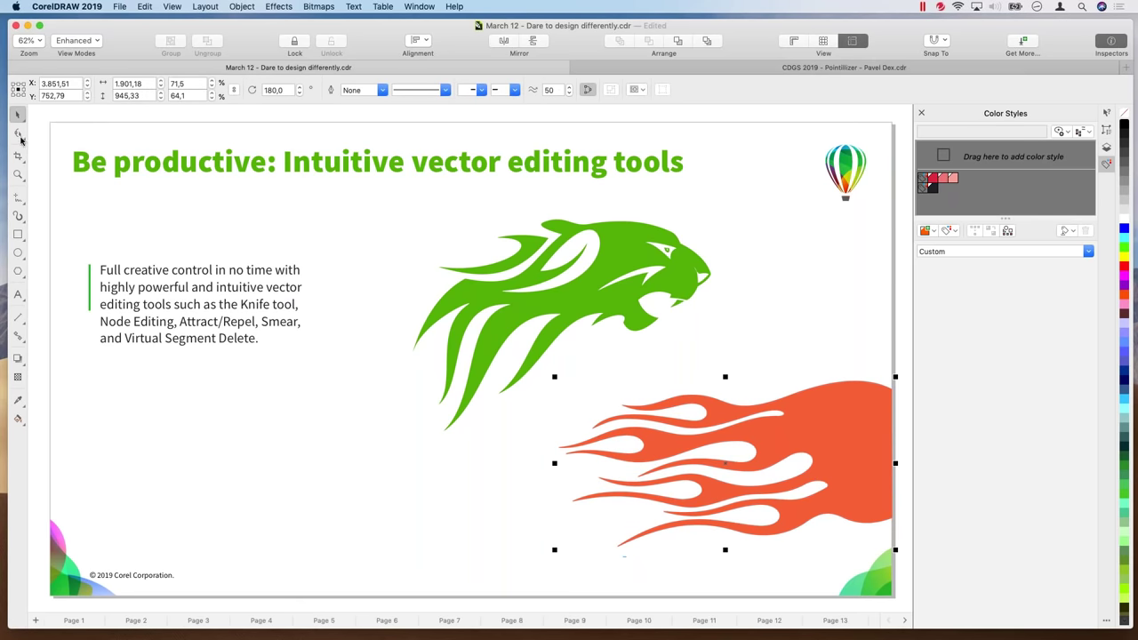
left_click(18, 132)
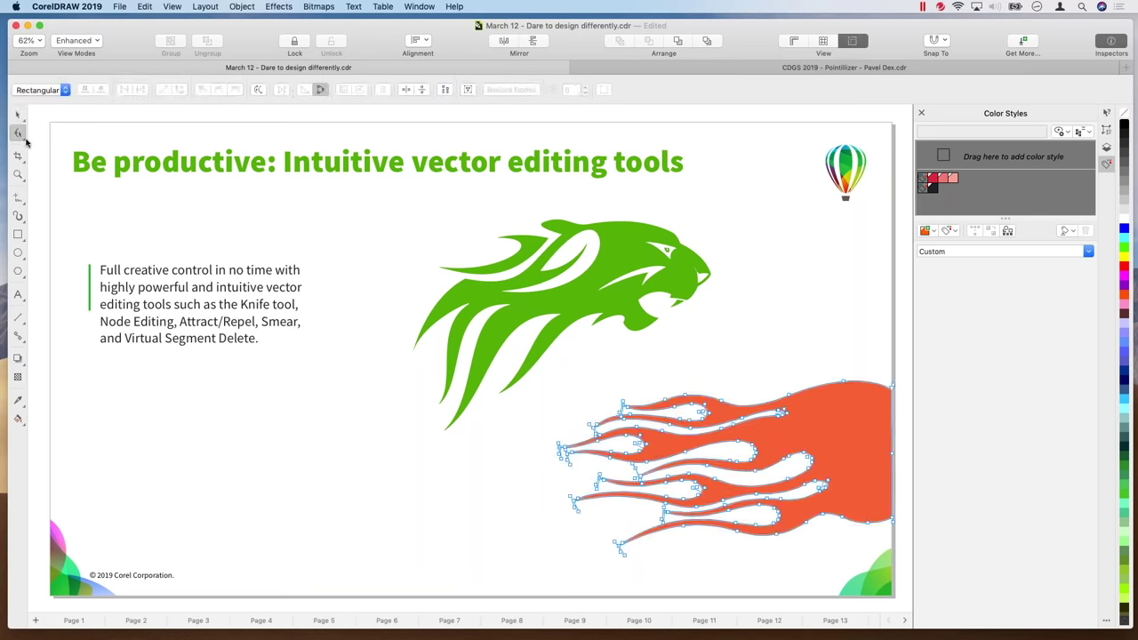
key("space")
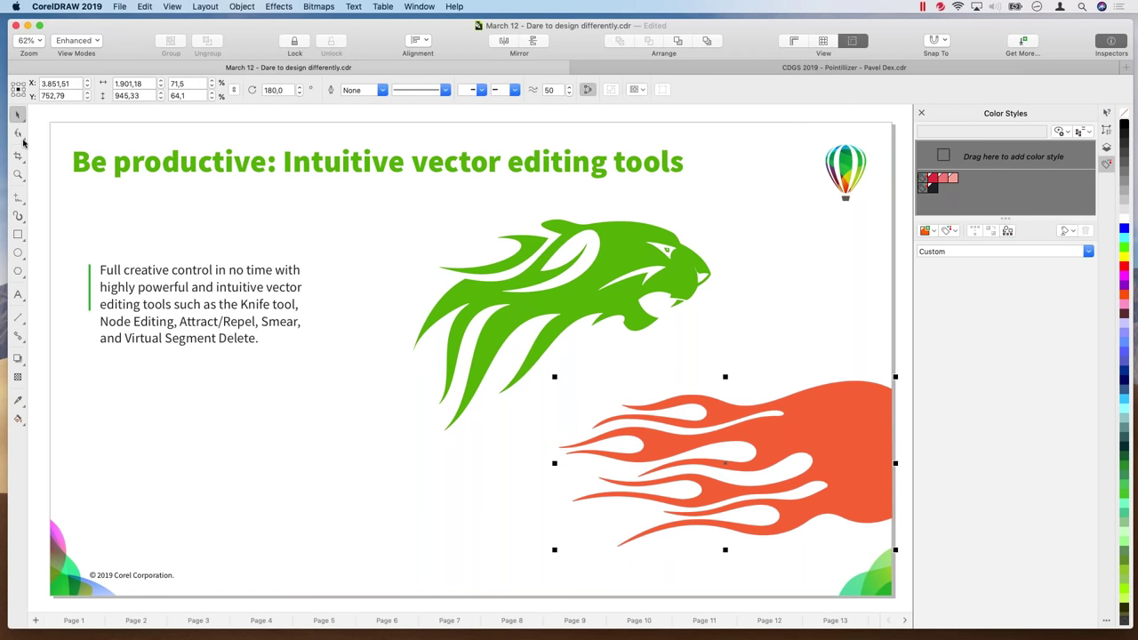
Step: Choose the Twirl tool and twirl the left tips of the orange flames
left_click(23, 142)
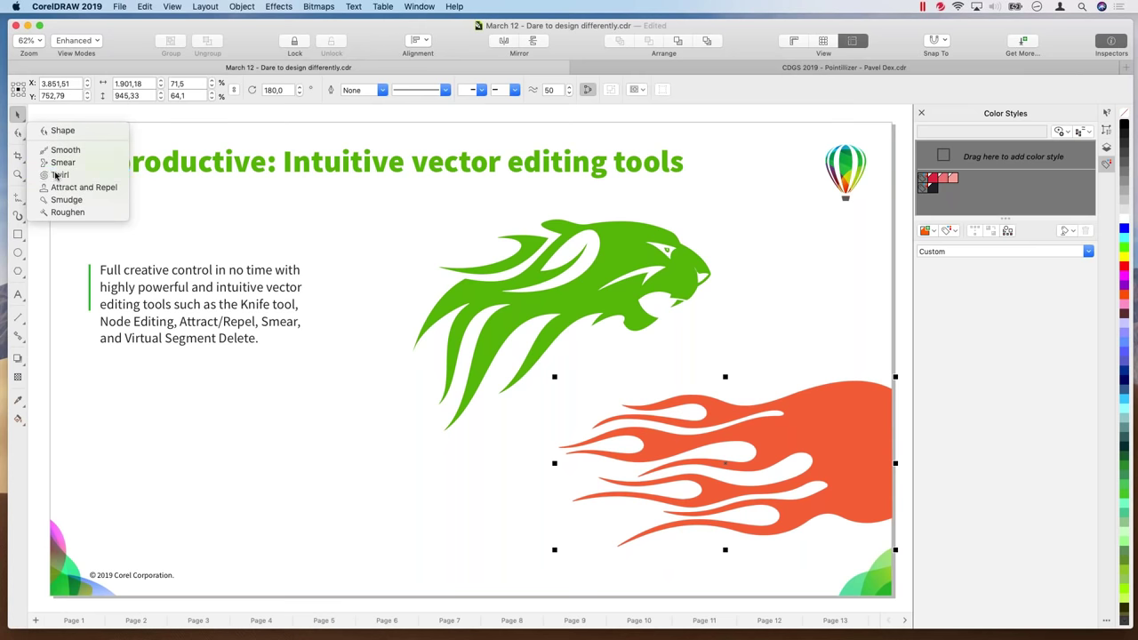
left_click(53, 174)
mouse_move(598, 439)
left_mouse_down()
mouse_move(640, 439)
mouse_move(578, 424)
mouse_move(629, 445)
mouse_move(636, 389)
left_mouse_up()
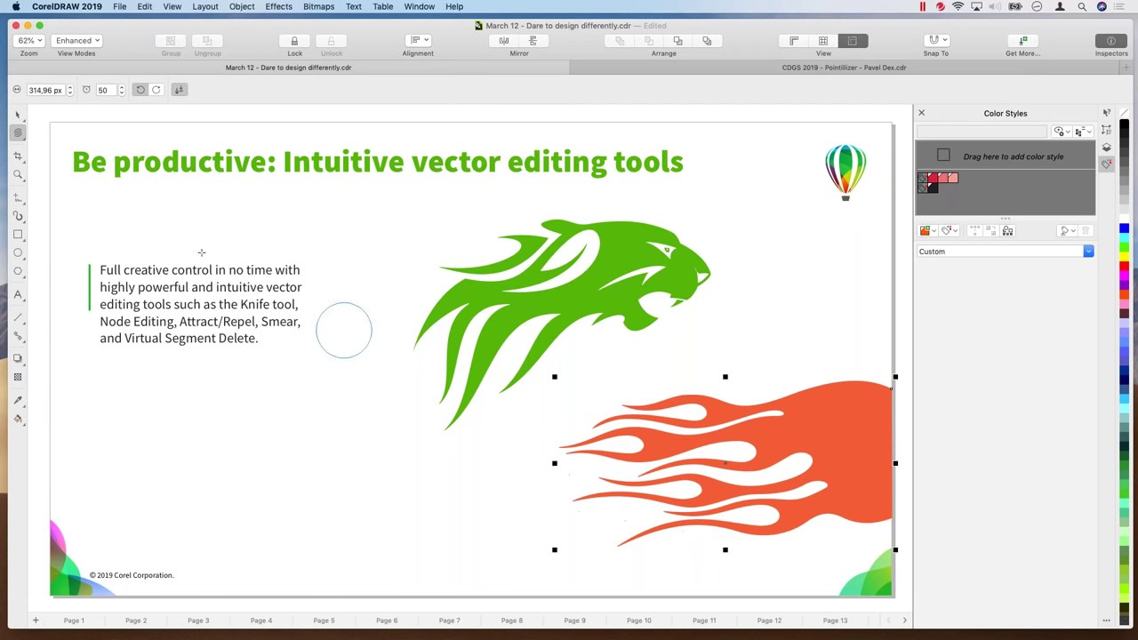
Step: Select the green lion instead and twirl a strand of its mane into a curl
key("space")
key("Tab")
key("space")
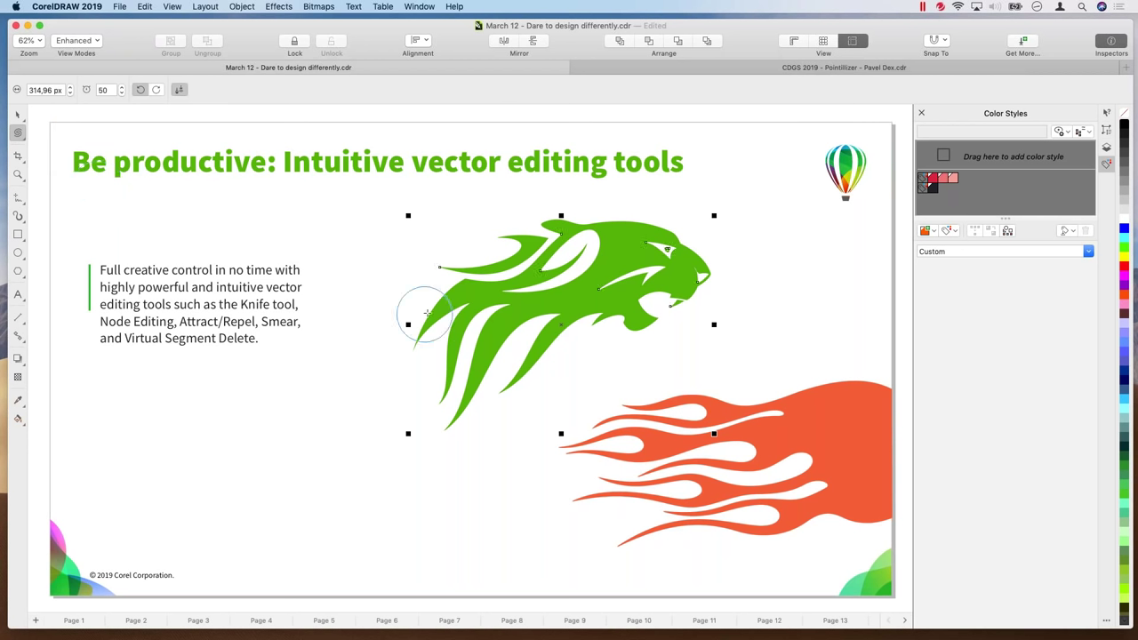
left_click(515, 265)
left_click_drag(514, 264, 501, 282)
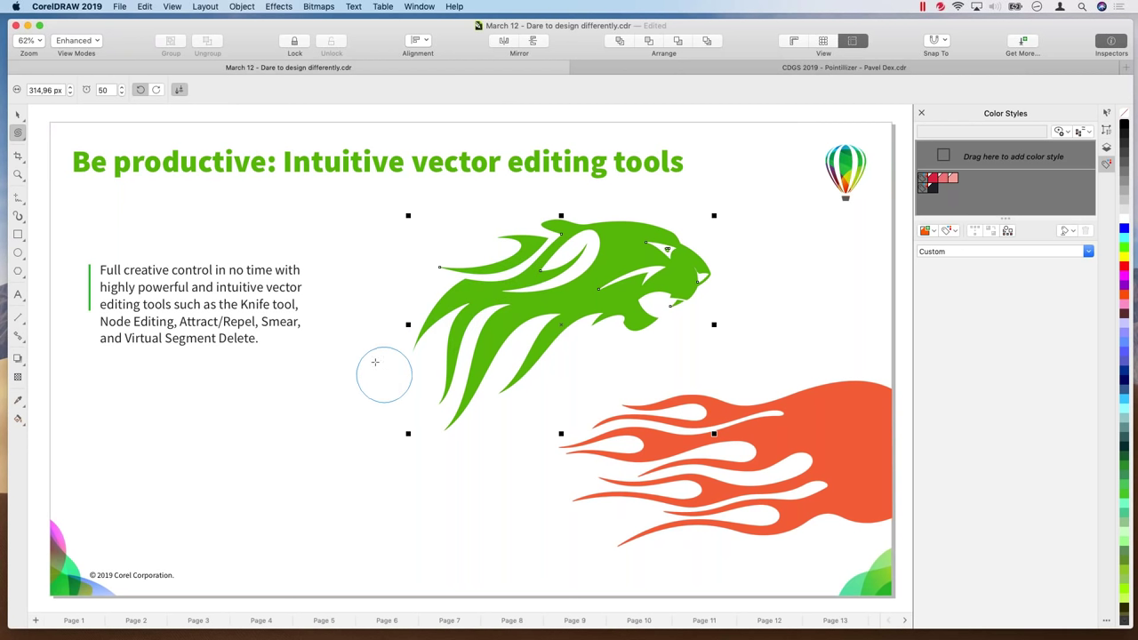
left_click(18, 117)
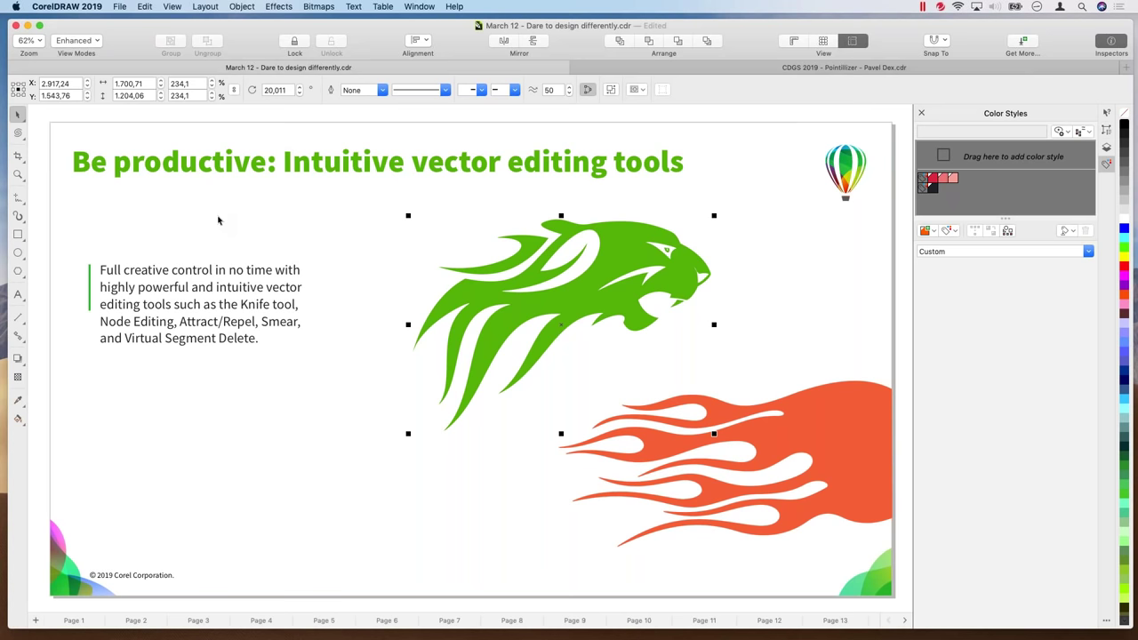
Step: Page down to the 'Be in control: Typography & Page Layout' slide
key("Page_Down")
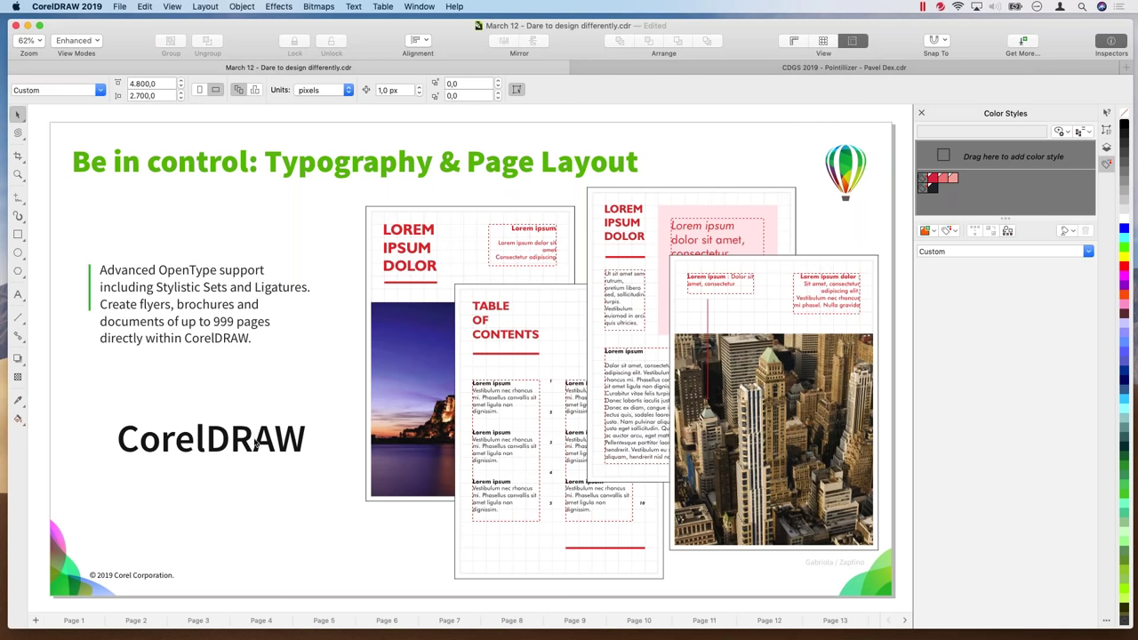
Step: Try switching the CorelDRAW wordmark's font to a 'Gab' match, then undo the font change
double_click(233, 435)
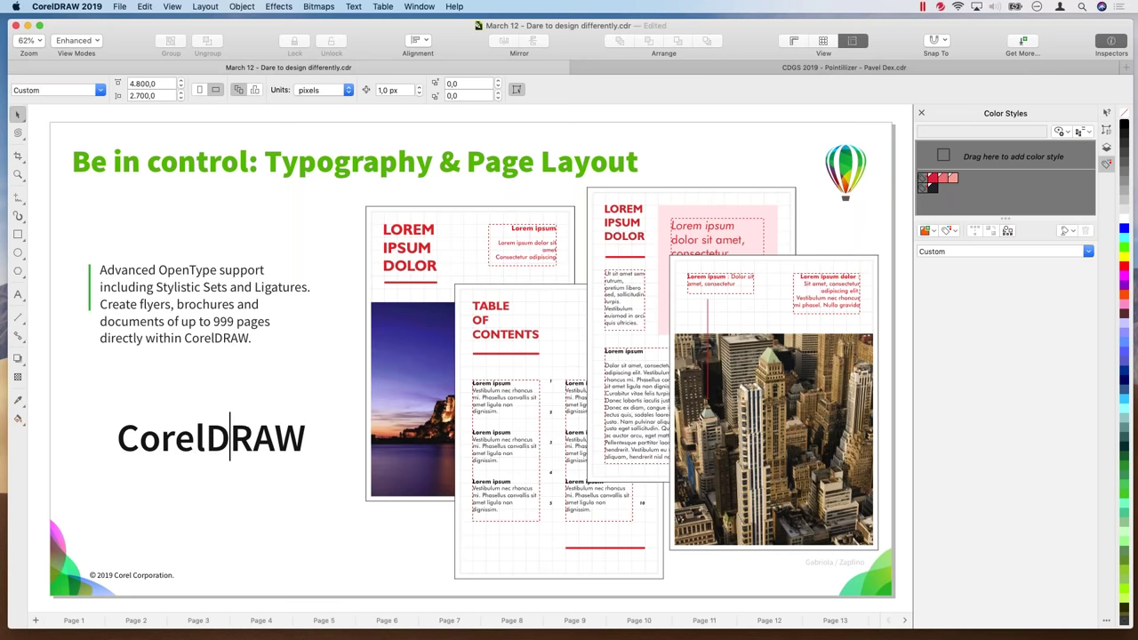
key("Escape")
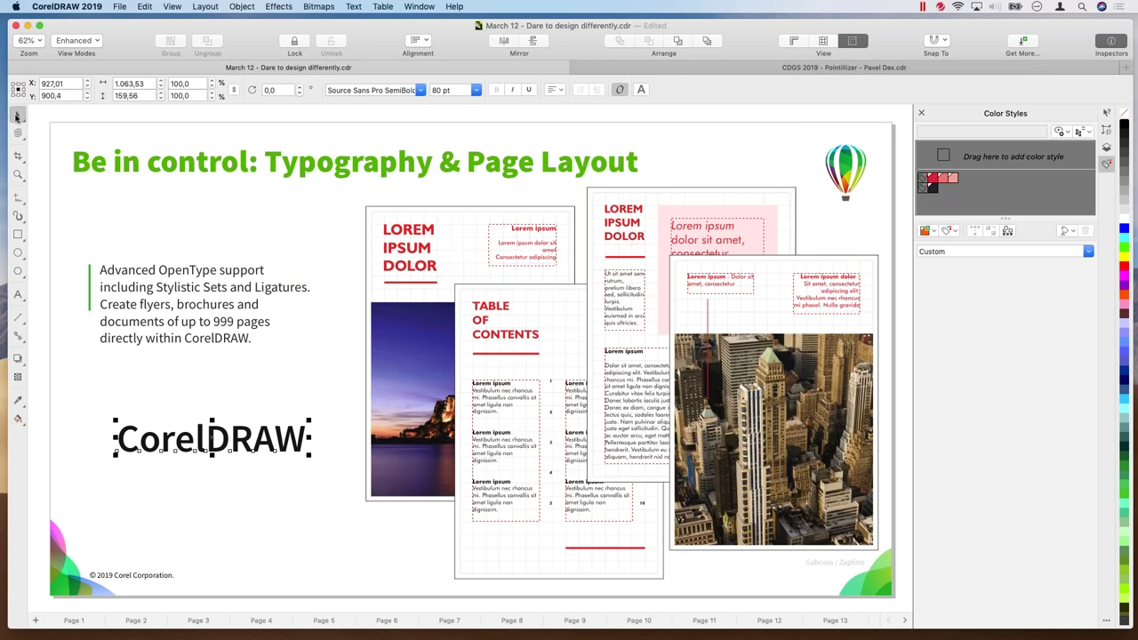
left_click(400, 90)
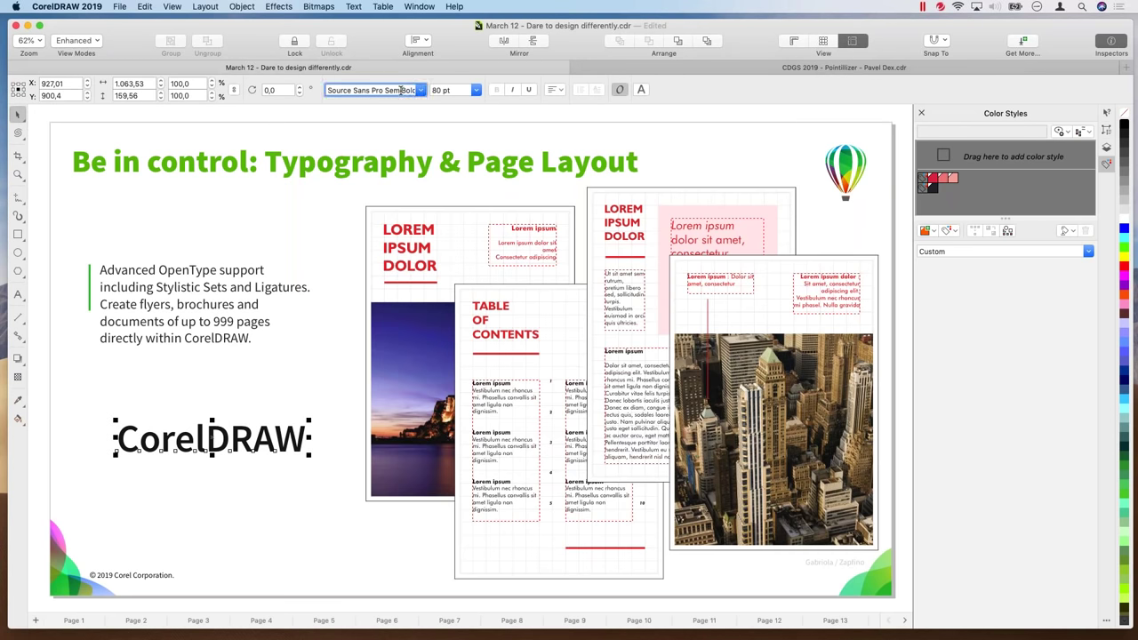
left_click_drag(386, 90, 434, 90)
triple_click(358, 90)
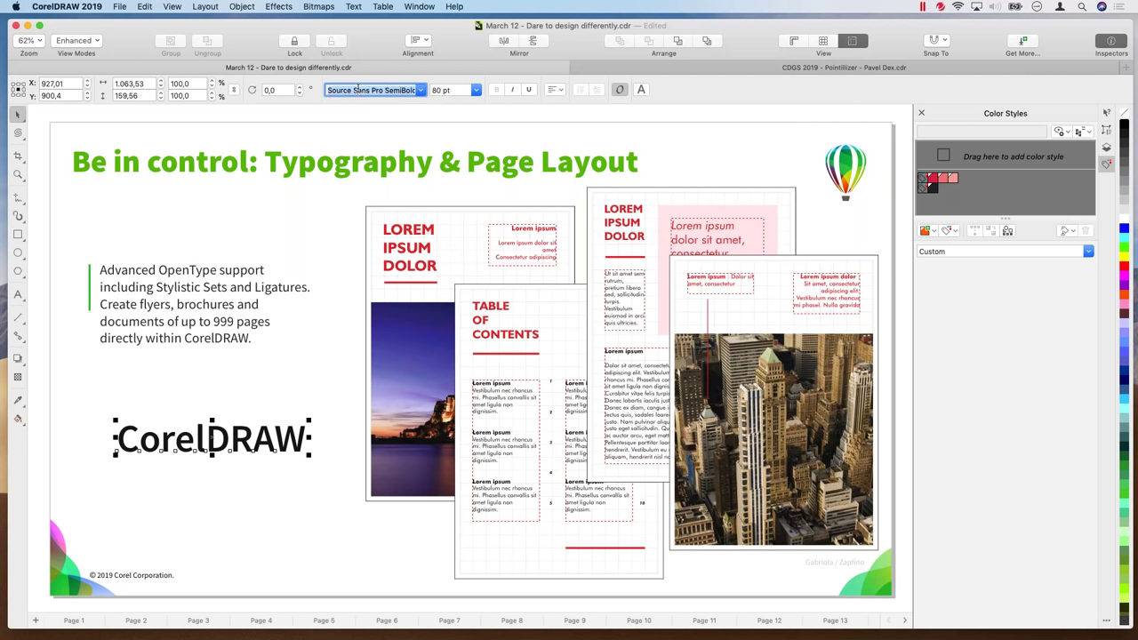
type("gab")
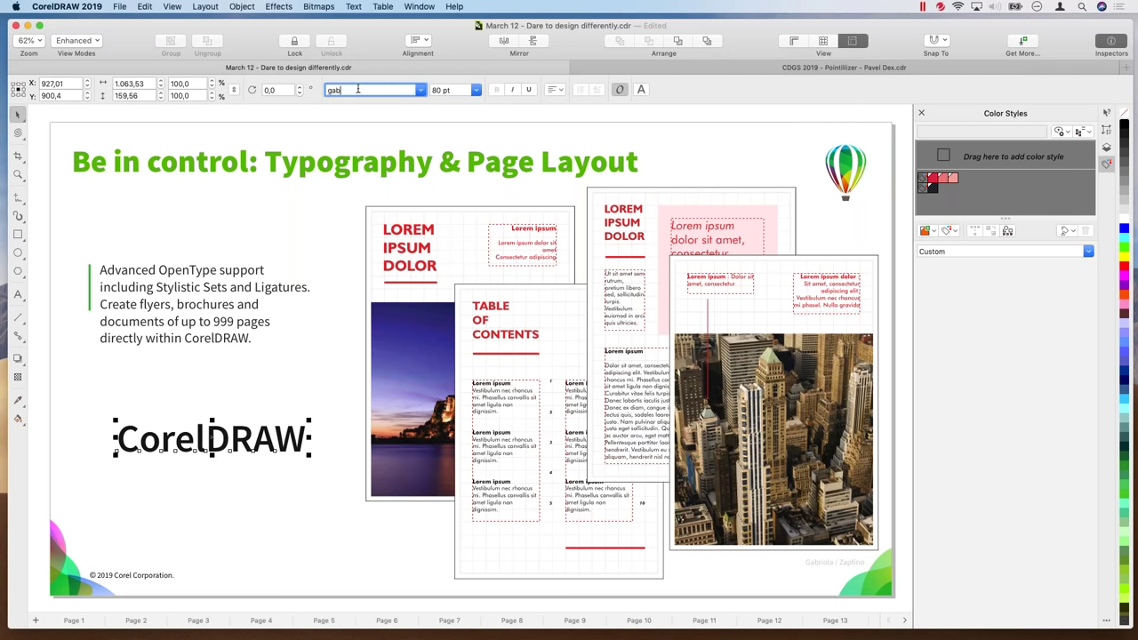
left_click(420, 91)
left_click(377, 93)
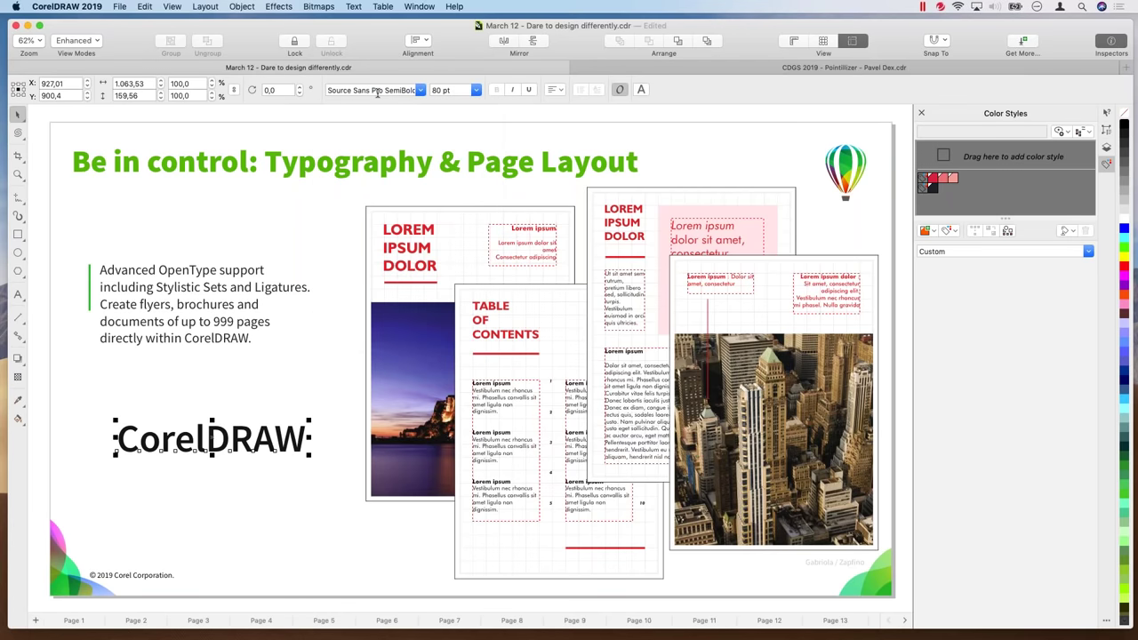
triple_click(377, 93)
type("Gab")
left_click(420, 91)
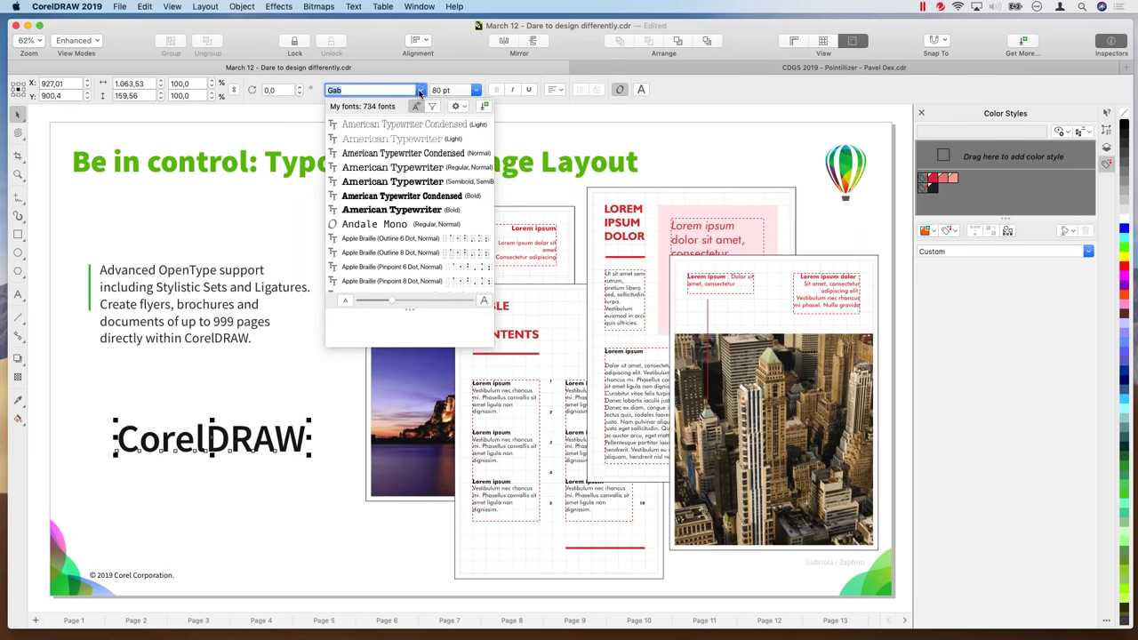
key("Return")
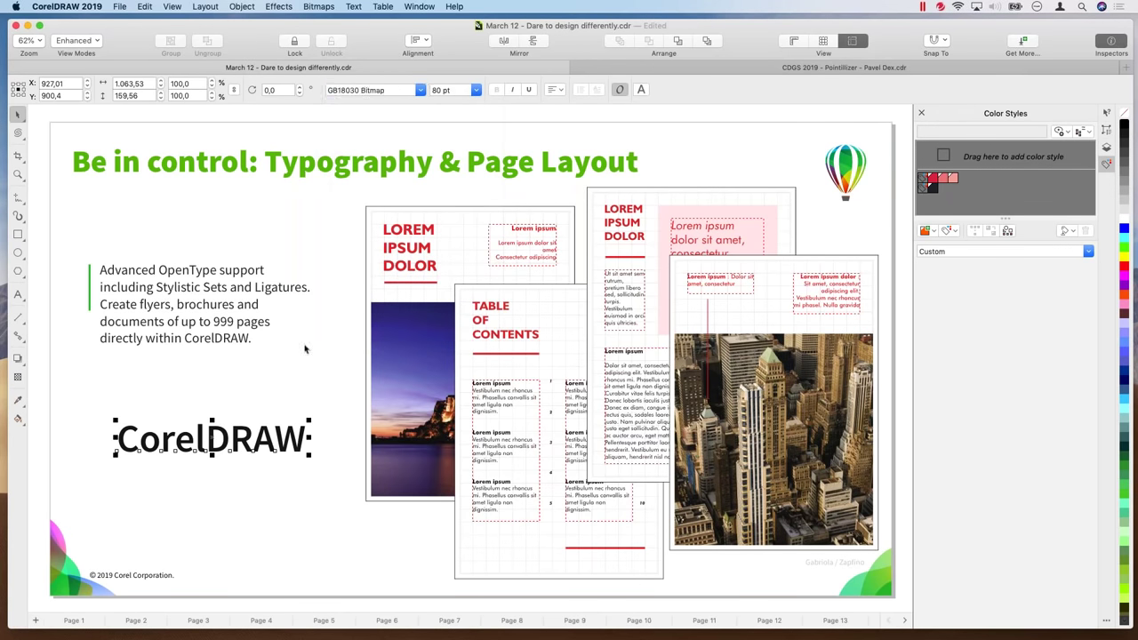
key("ctrl+z")
Step: Select the letters DRAW, preview their OpenType alternates, then deselect the unchanged wordmark
double_click(275, 436)
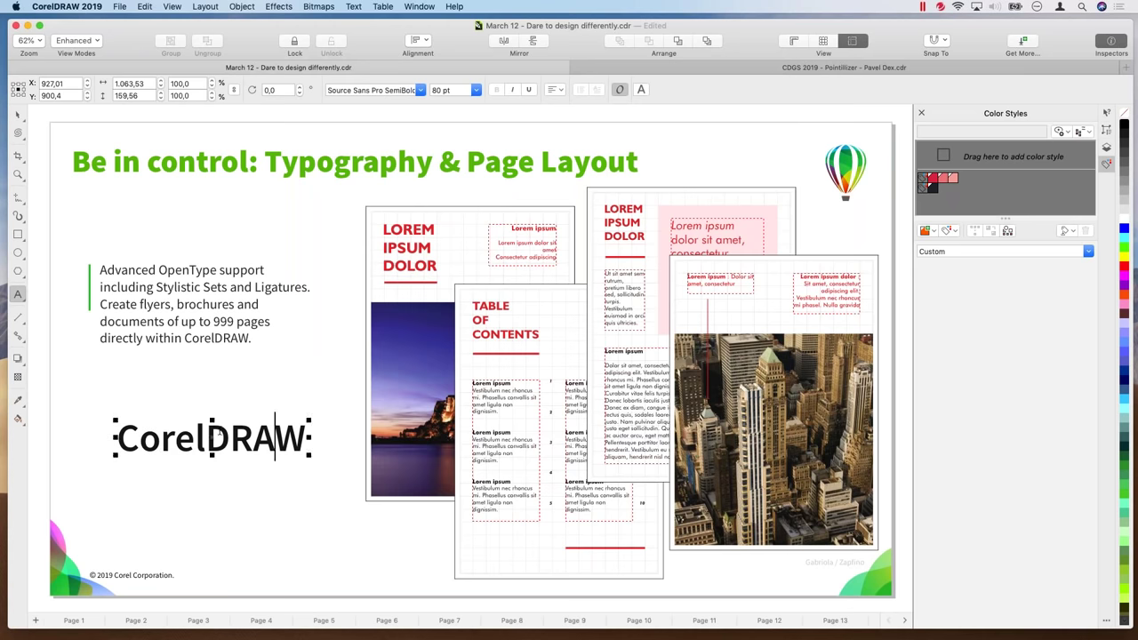
left_click_drag(207, 435, 311, 435)
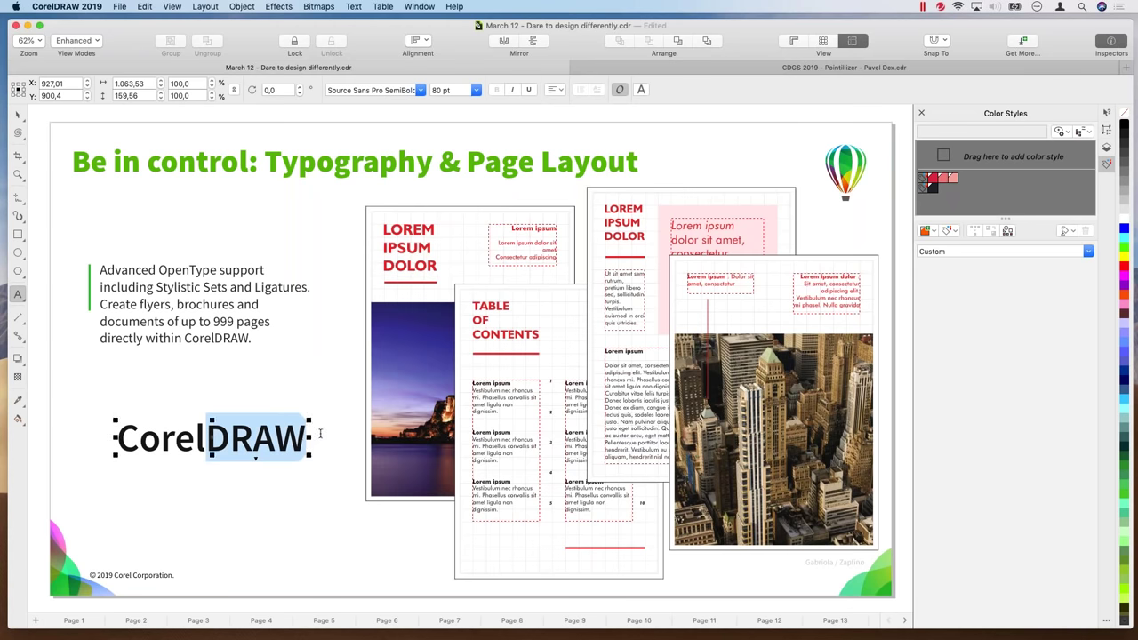
left_click(256, 460)
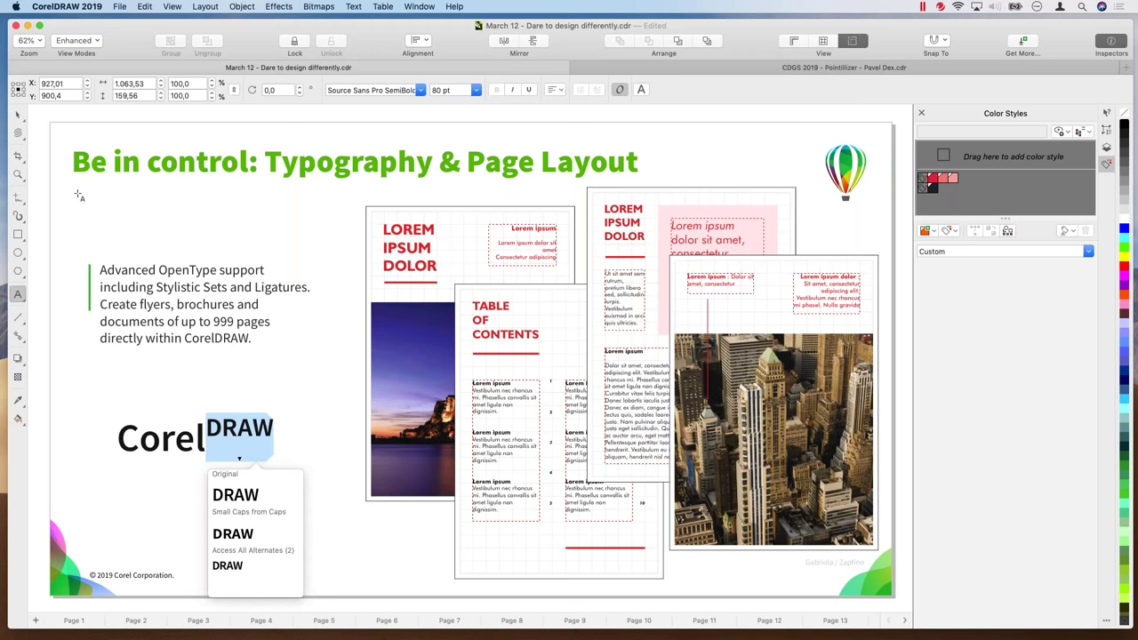
left_click(16, 117)
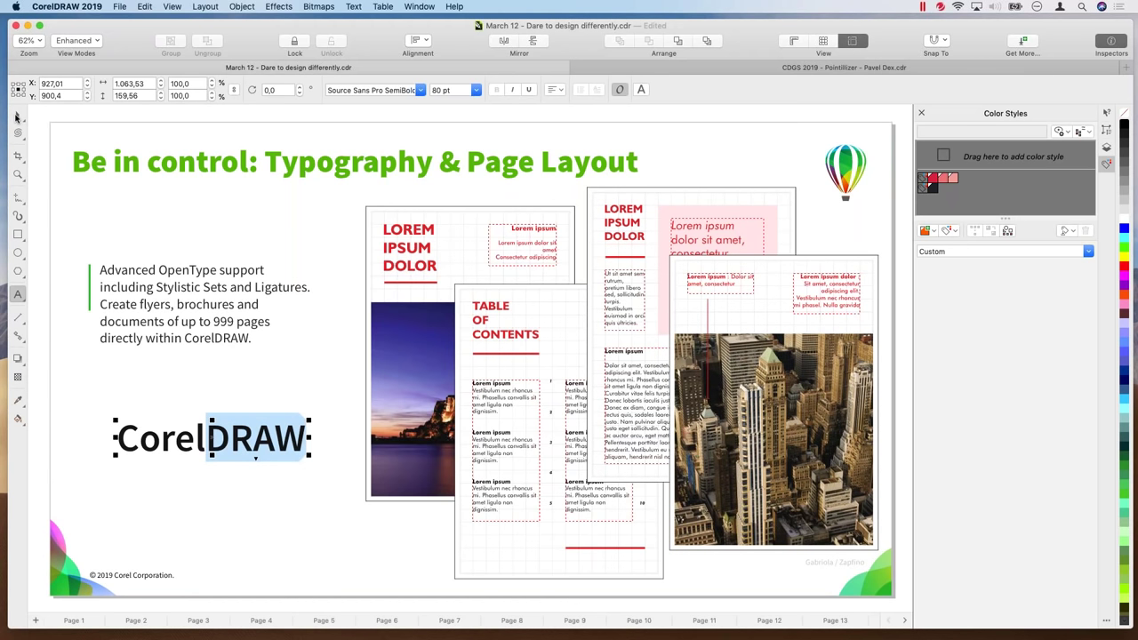
left_click(327, 396)
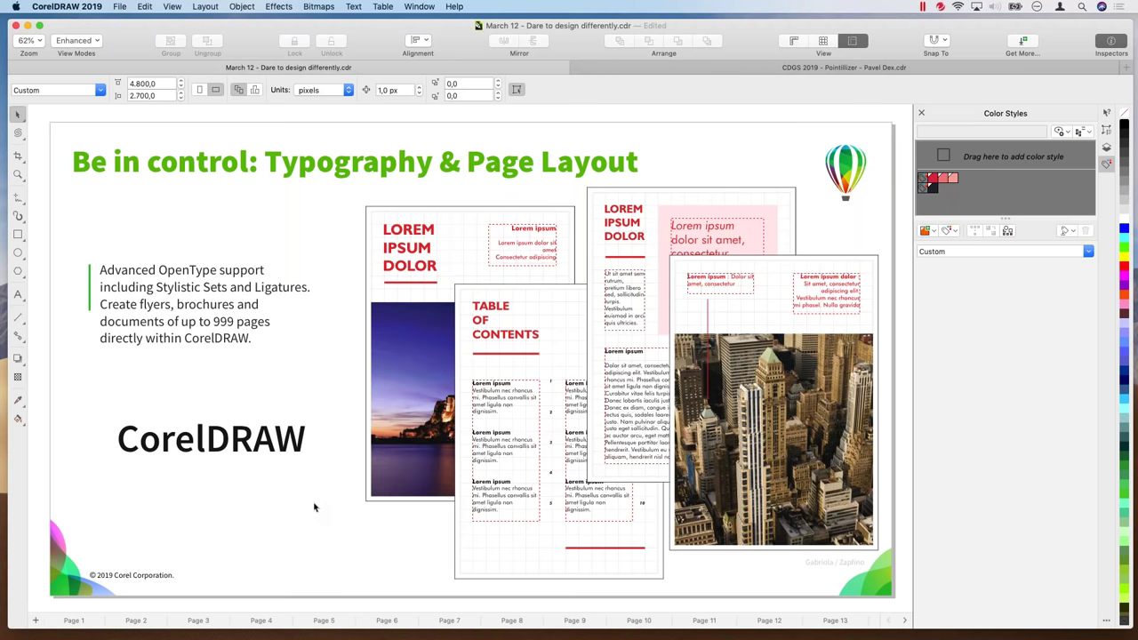
Step: Page down to the 'Be in control: Corel Font Manager' slide
key("Page_Down")
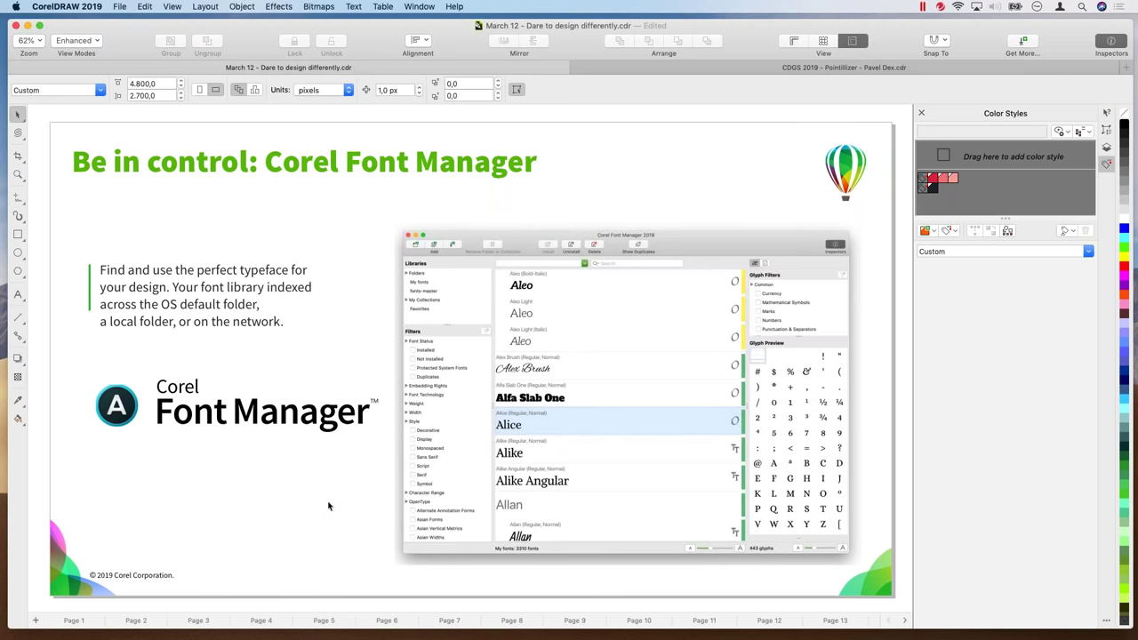
mouse_move(457, 620)
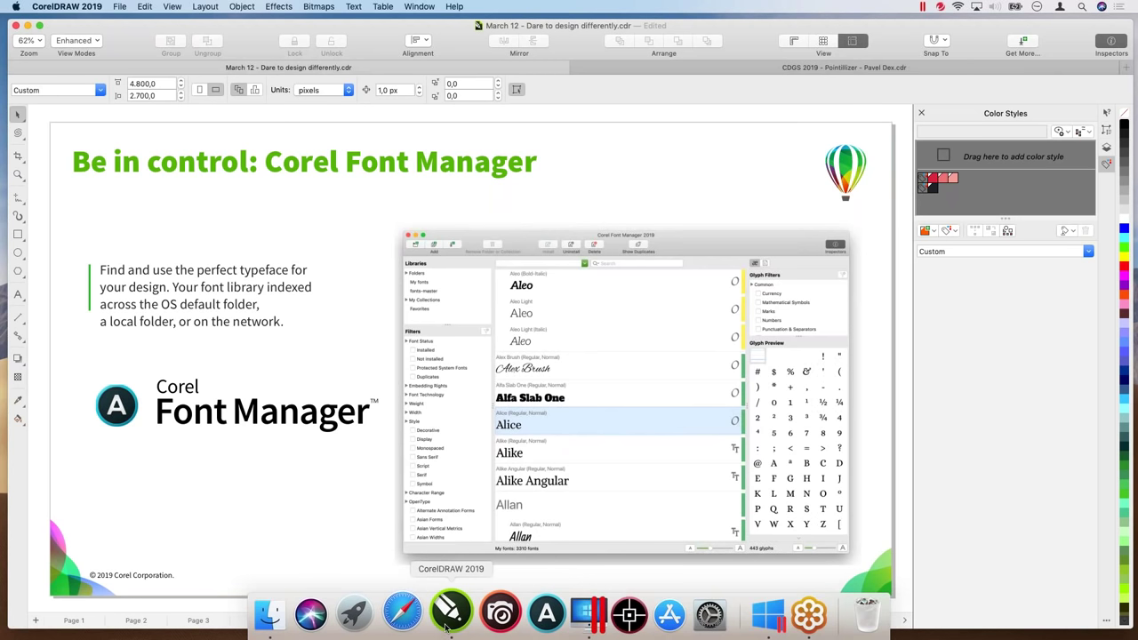
Step: Launch Corel Font Manager, scroll through its 734 installed fonts, then bring CorelDRAW back to the front
left_click(529, 620)
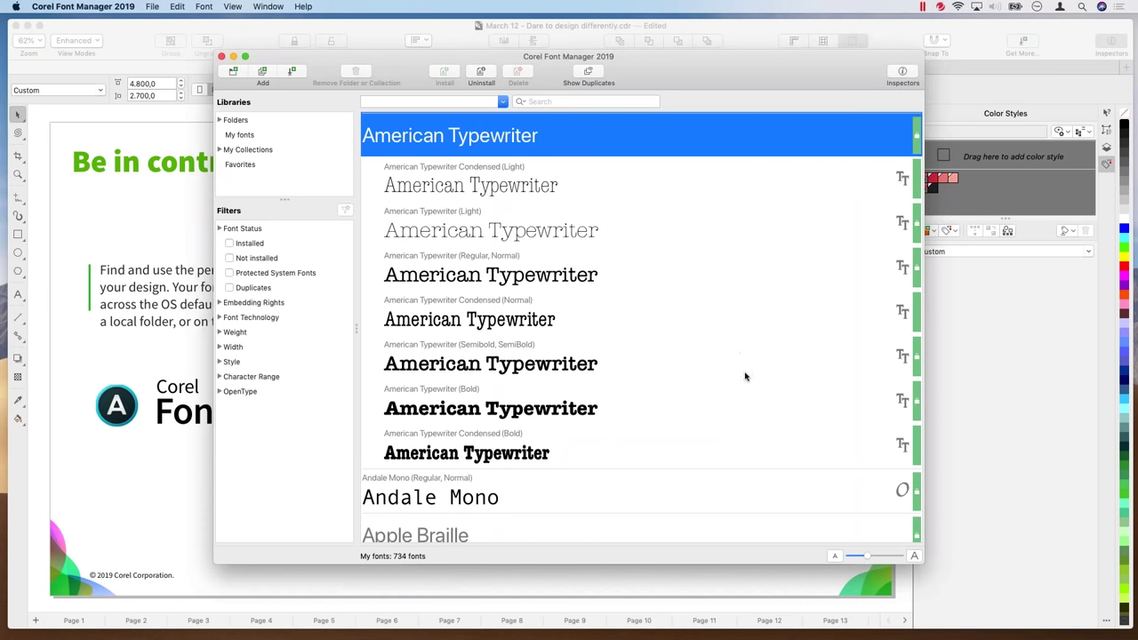
scroll(741, 409, "down", 10)
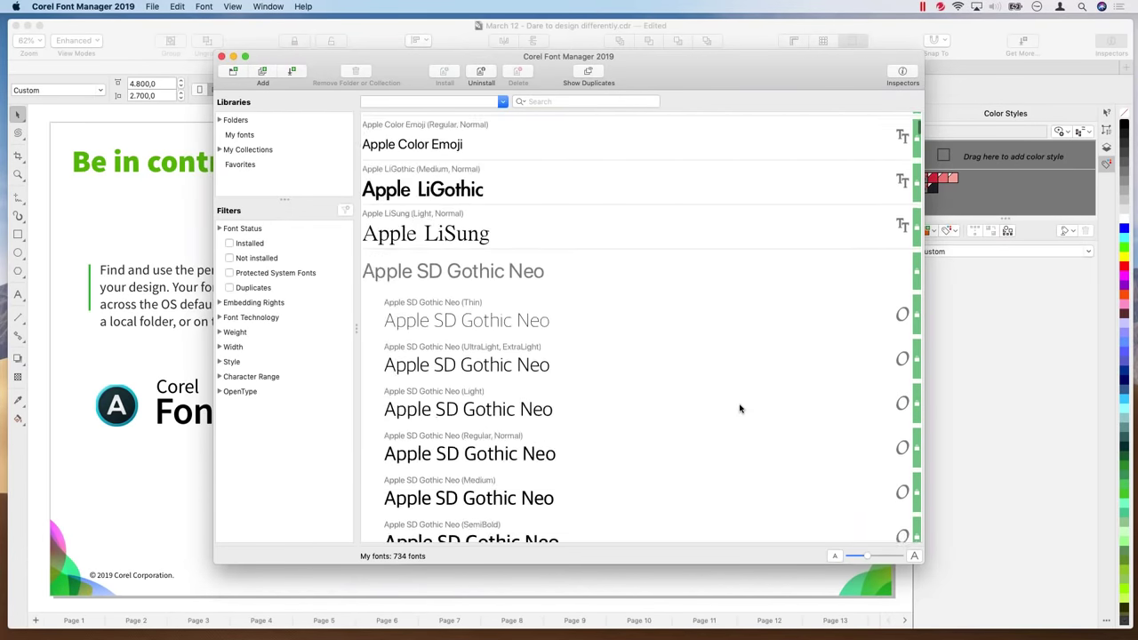
scroll(739, 408, "down", 1)
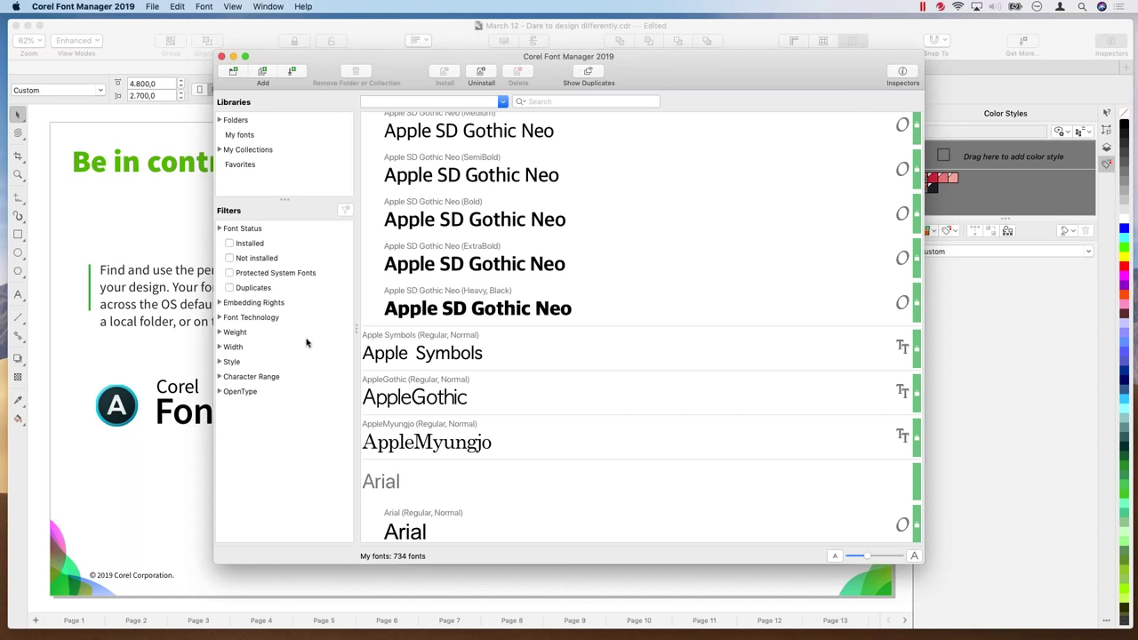
left_click(260, 26)
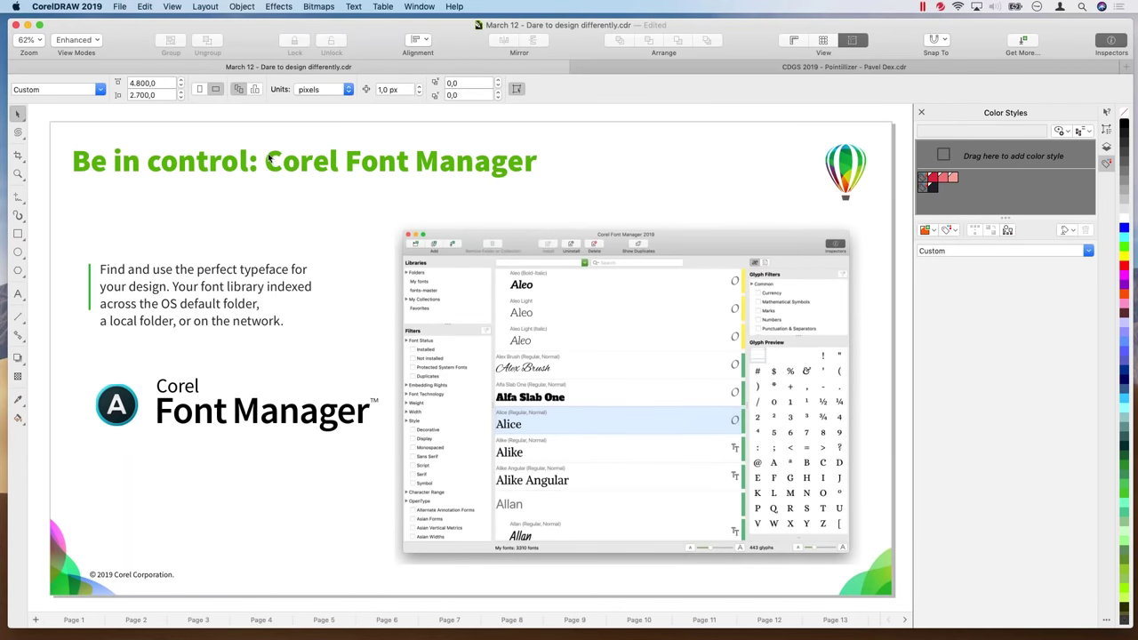
left_click(269, 160)
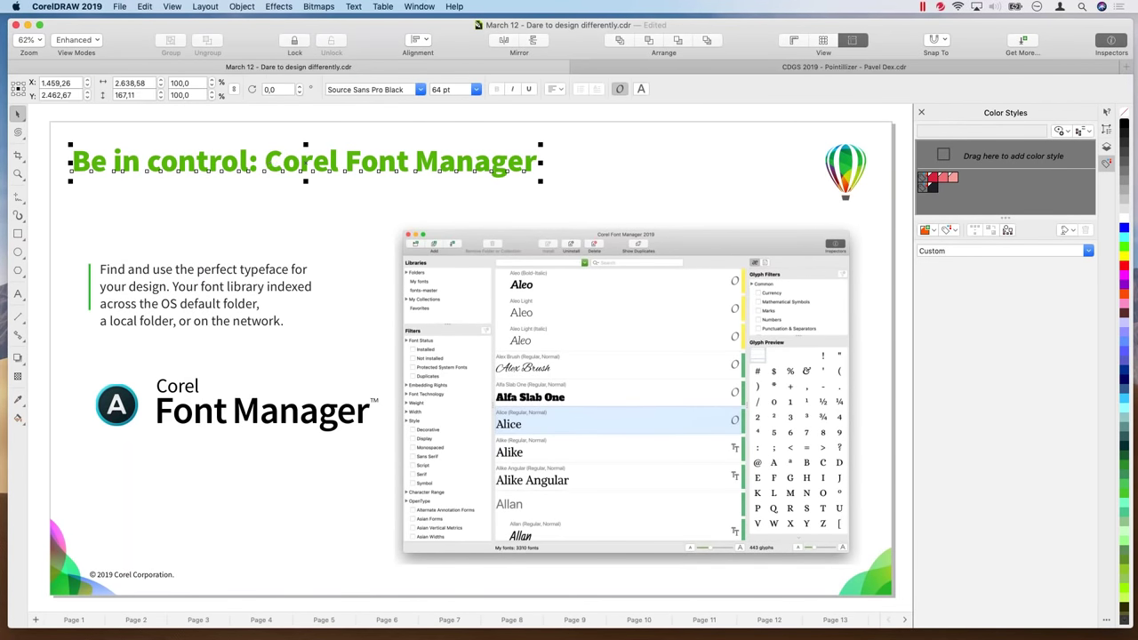
left_click(421, 90)
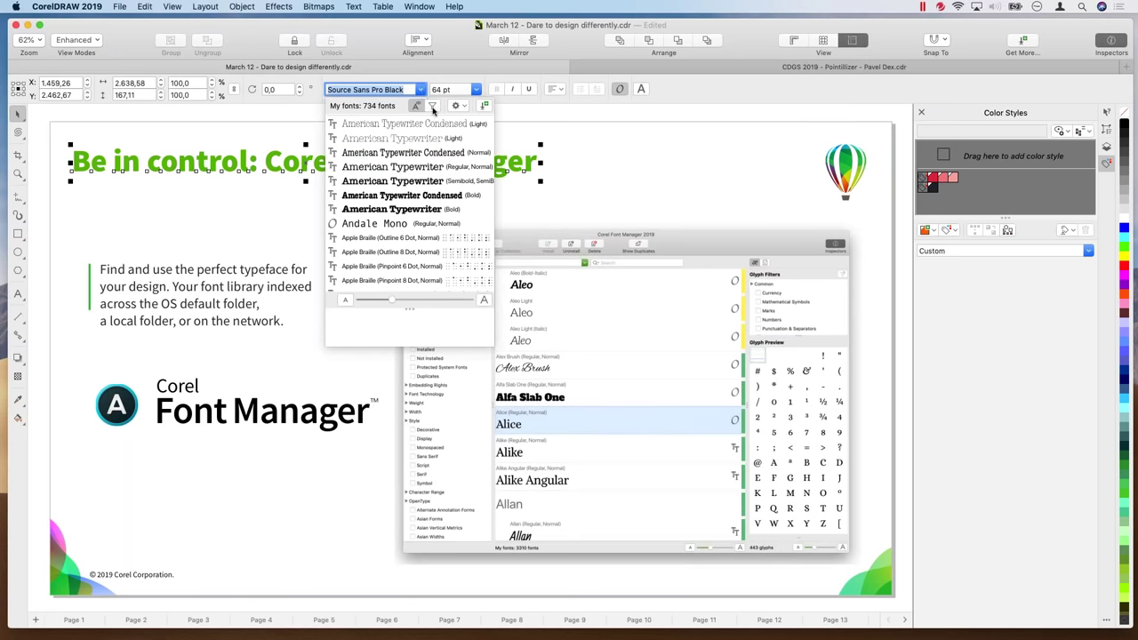
left_click(433, 107)
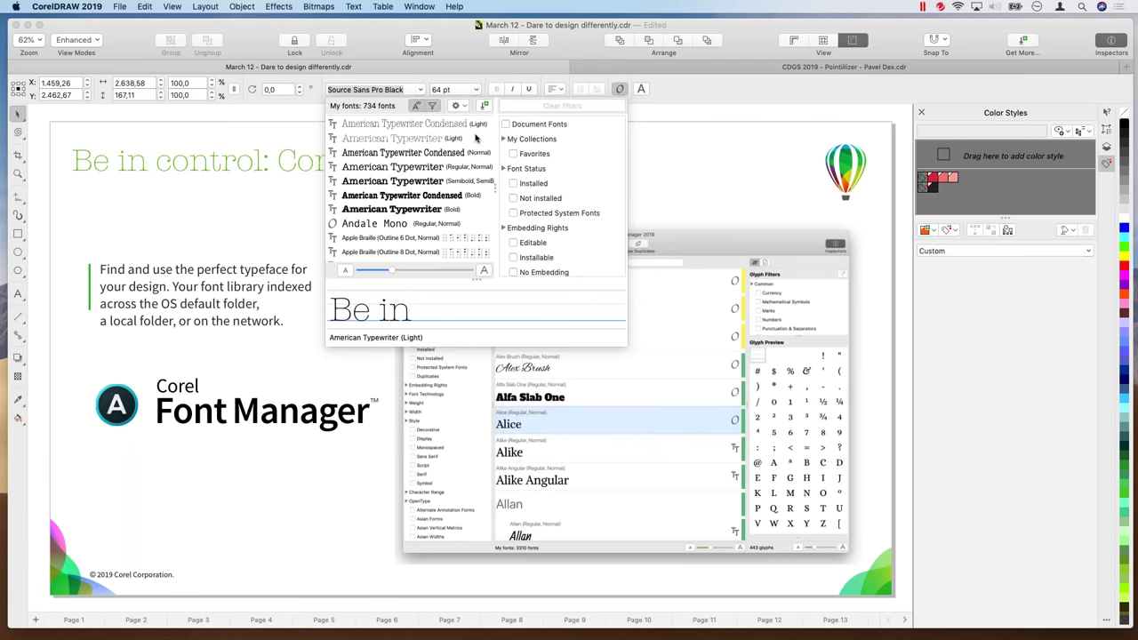
left_click(333, 82)
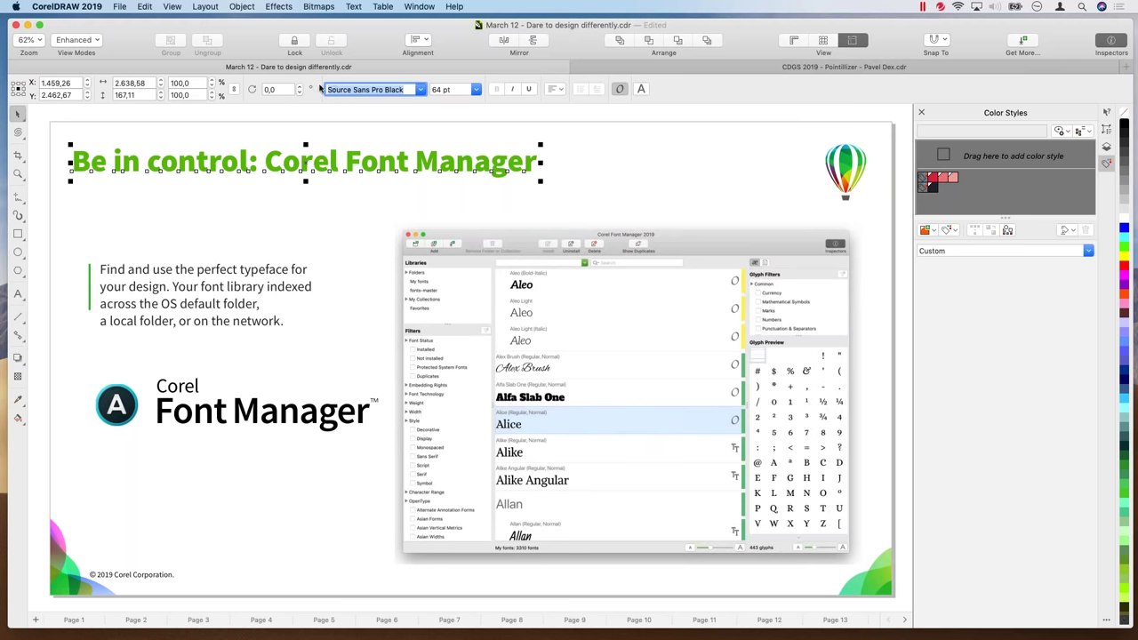
key("Return")
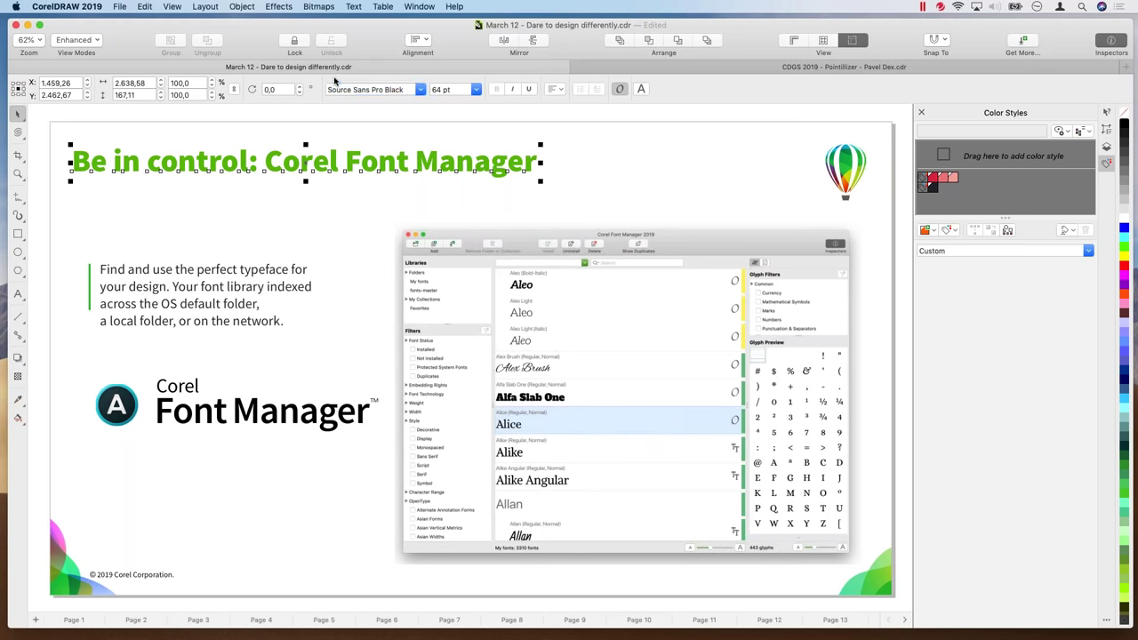
Step: Advance the deck to the 'Be creative: Powerful photo-editing' slide and launch PHOTO-PAINT from the Dock
left_click(248, 194)
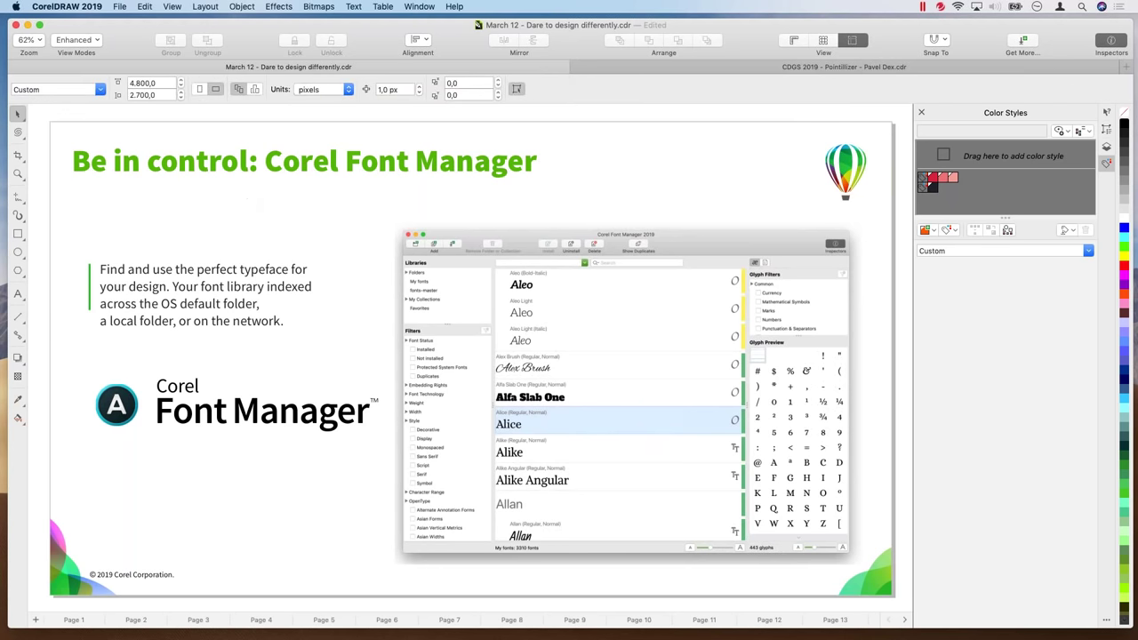
key("Page_Down")
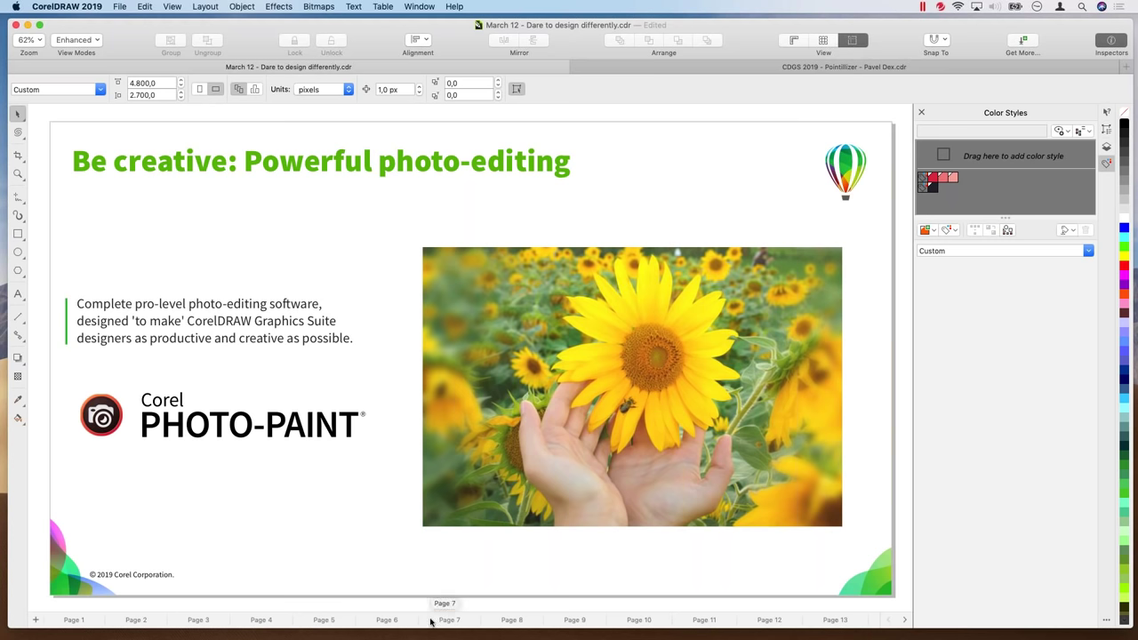
mouse_move(487, 638)
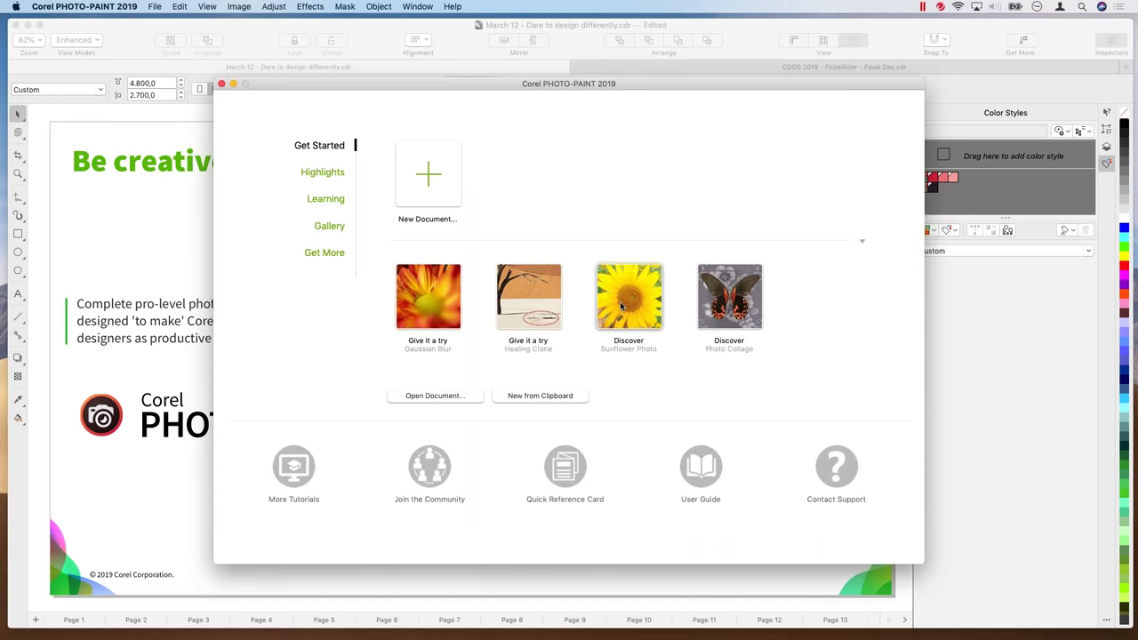
Step: Open the Sunflower Photo sample and hide Gaussian Blur Lens 2 so the background is sharp
left_click(620, 307)
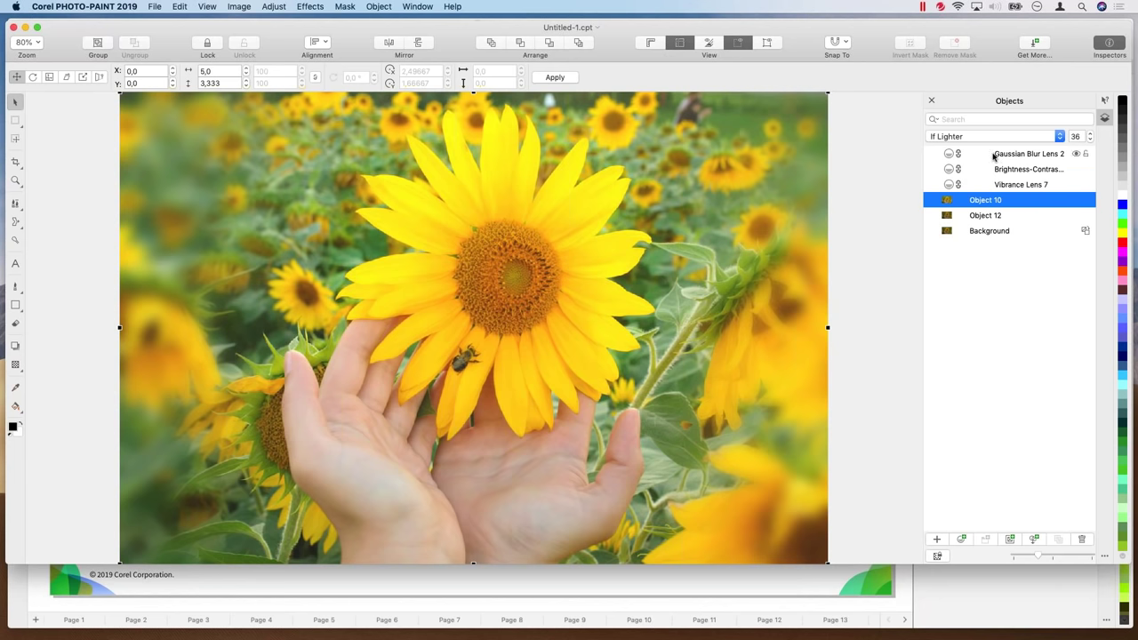
left_click(994, 155)
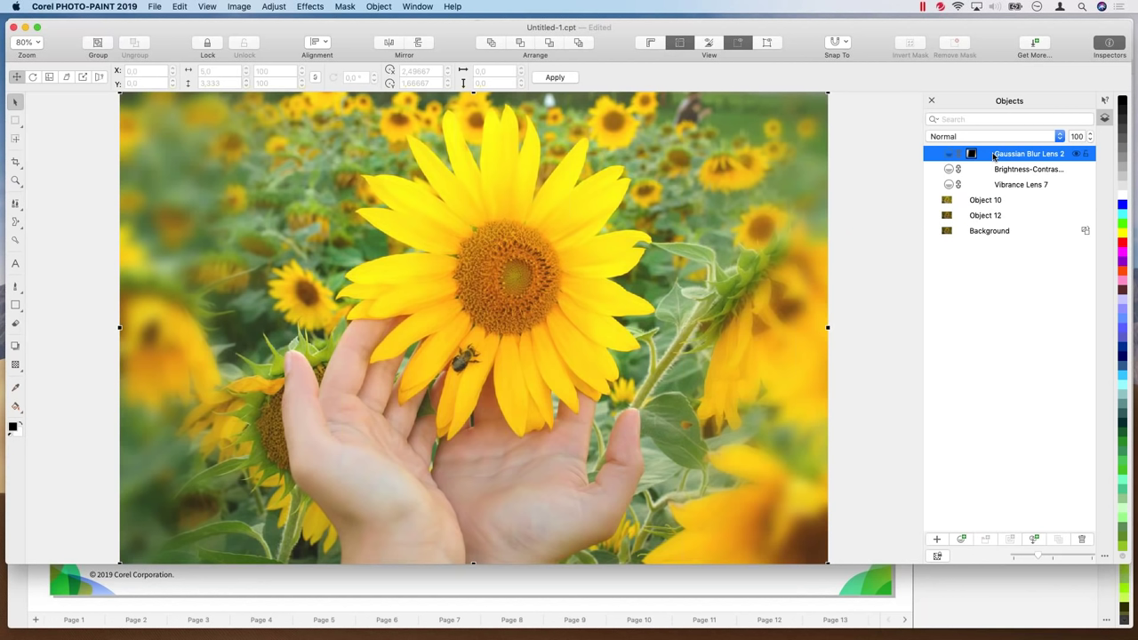
left_click(1076, 156)
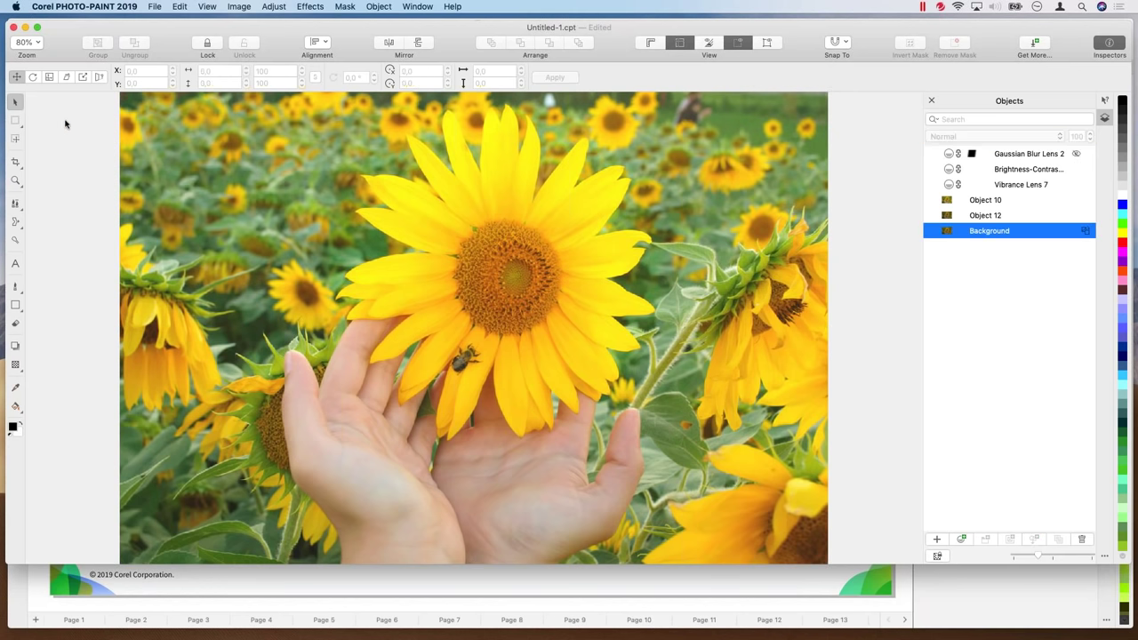
left_click(452, 6)
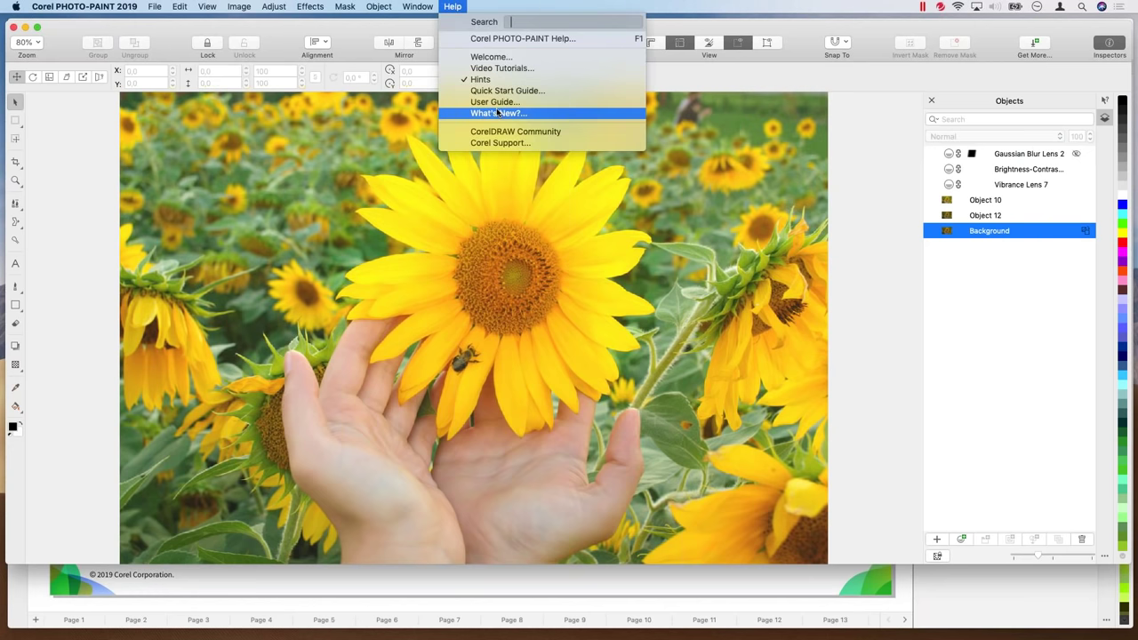
Step: Reopen the PHOTO-PAINT welcome screen via Help > Welcome, then switch back to CorelDRAW
left_click(491, 57)
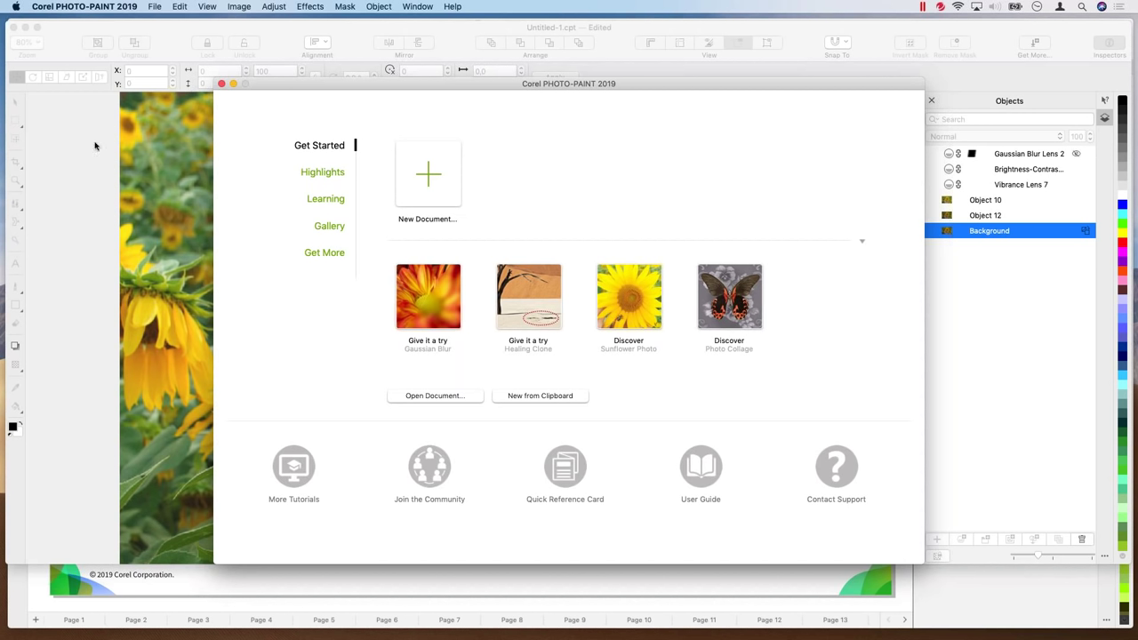
mouse_move(400, 618)
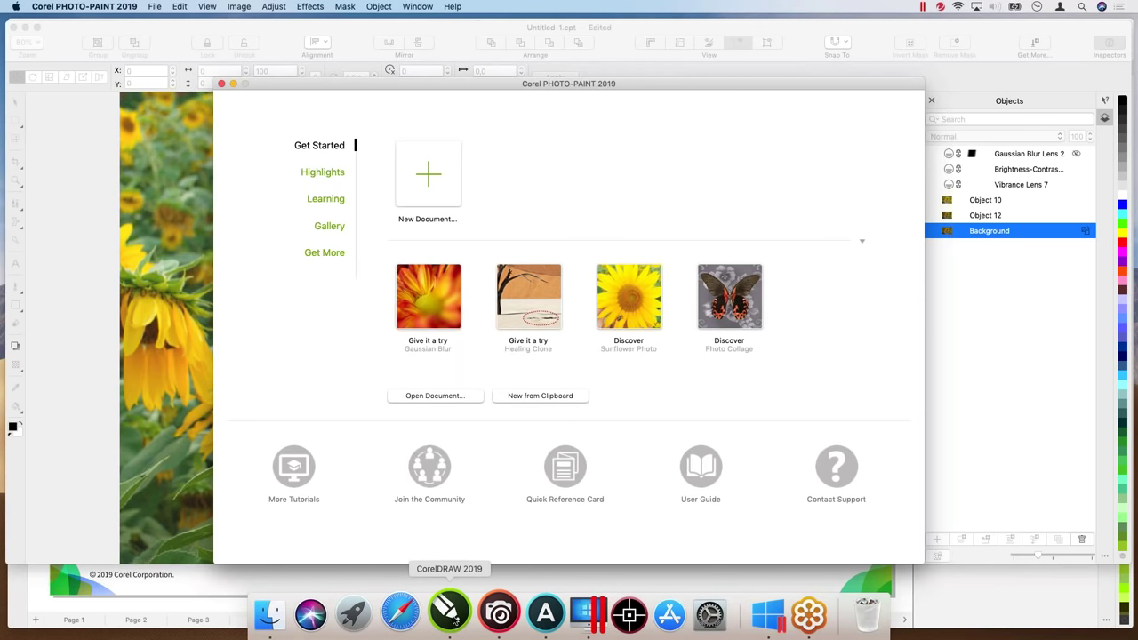
left_click(450, 615)
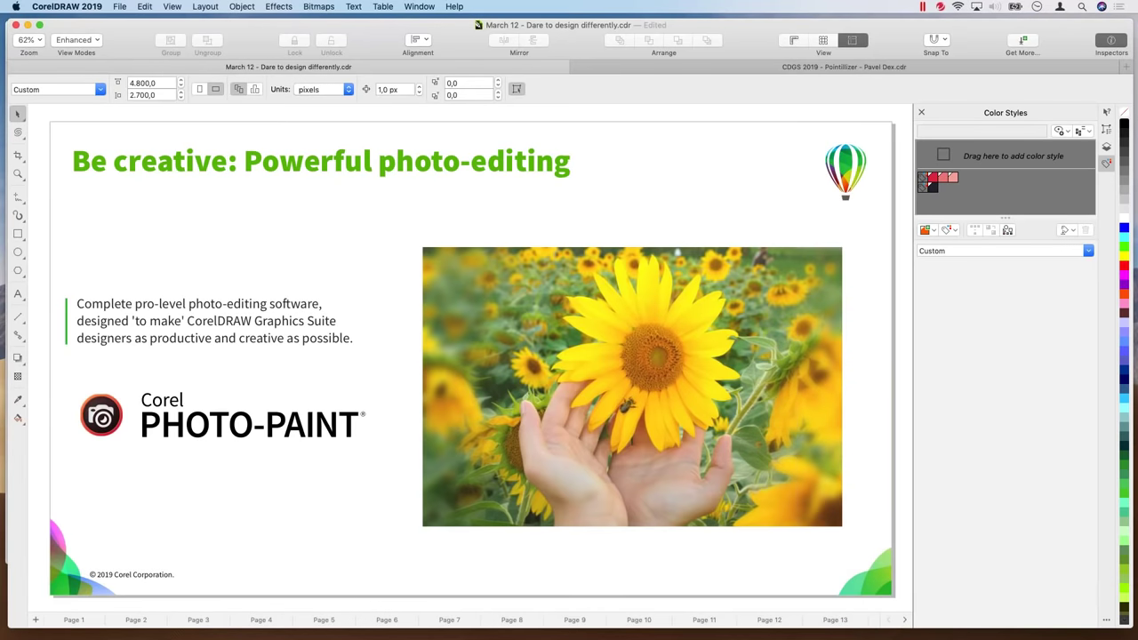